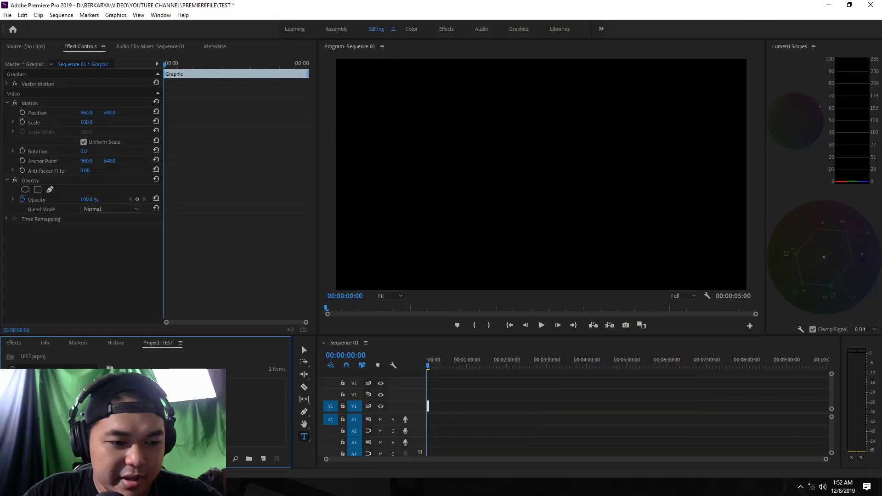
pyautogui.rightClick(44, 381)
pyautogui.click(82, 146)
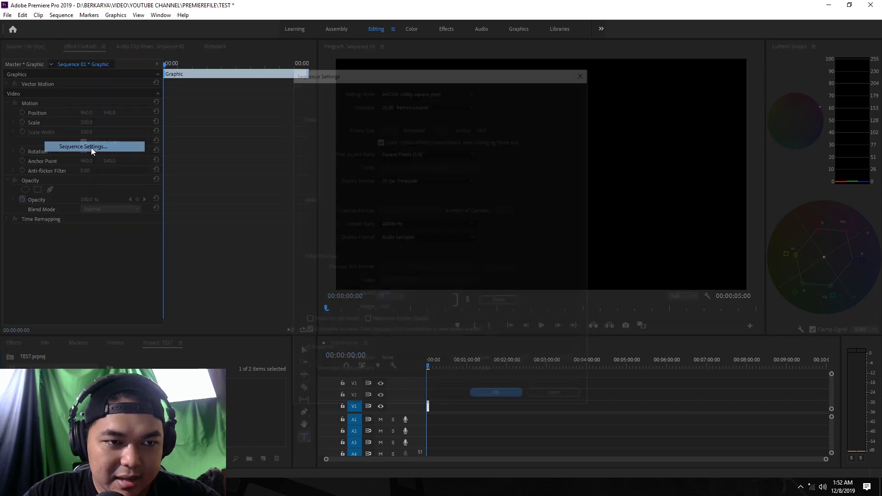
pyautogui.moveTo(499, 73); pyautogui.dragTo(551, 68)
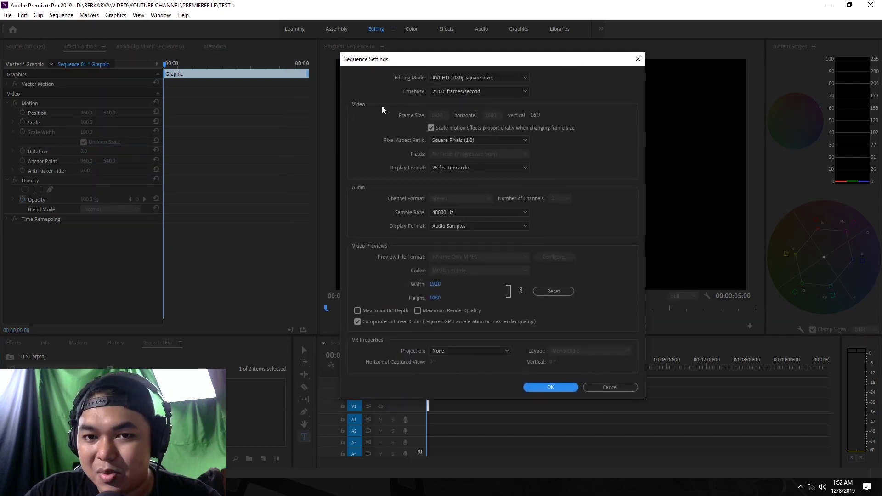
pyautogui.click(637, 58)
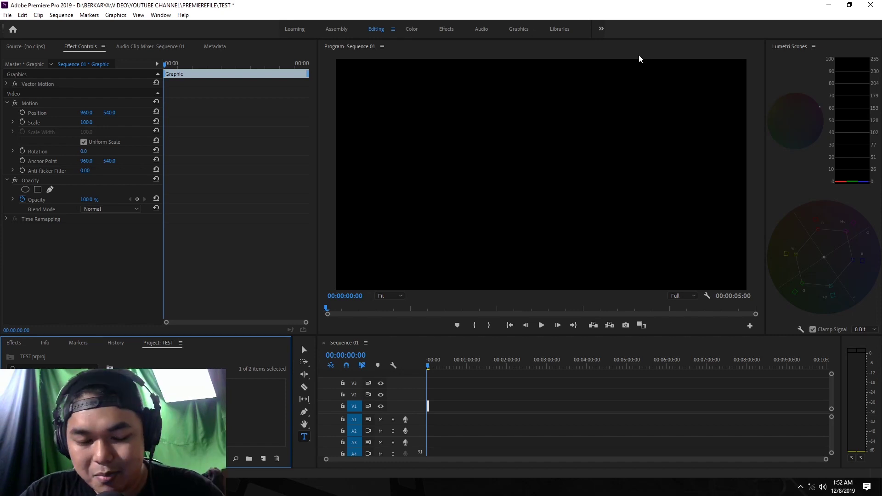
# Step: Return the playhead to the sequence start and turn on Safe Margins in the Program monitor
pyautogui.click(655, 310)
pyautogui.click(328, 311)
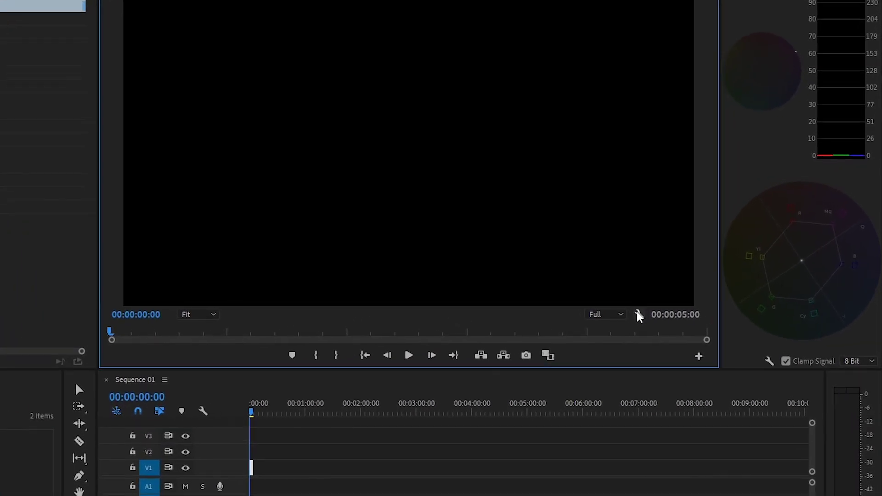
pyautogui.click(638, 315)
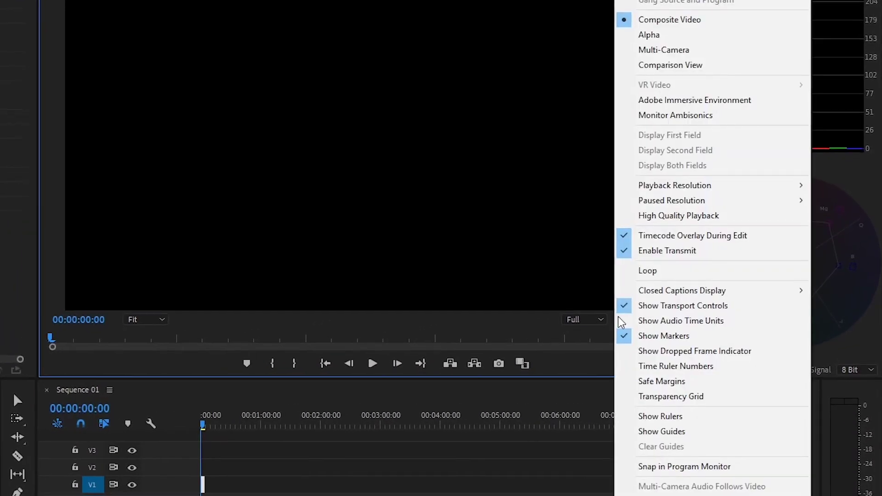
pyautogui.click(707, 377)
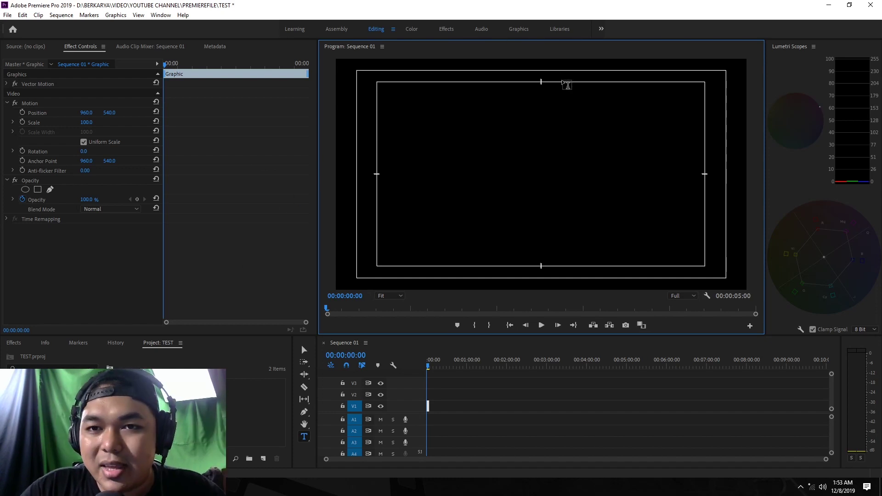
# Step: Switch to the Graphics workspace and reset it to its saved layout
pyautogui.click(523, 30)
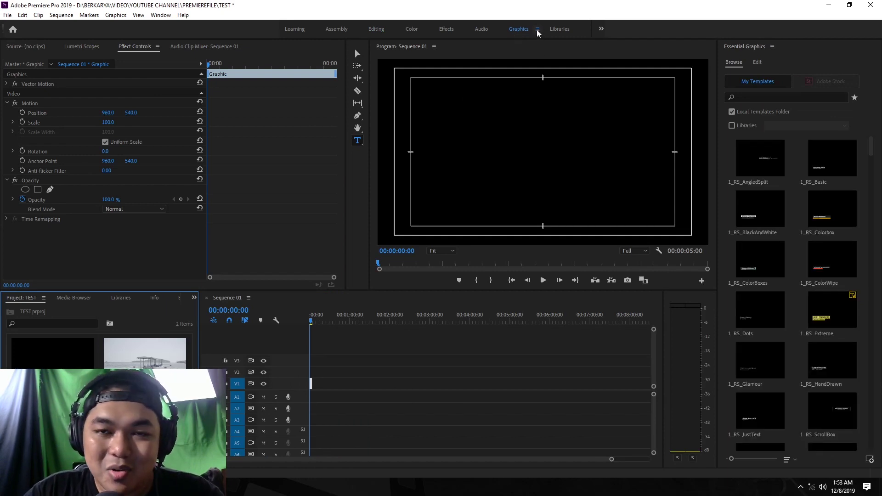
pyautogui.click(537, 30)
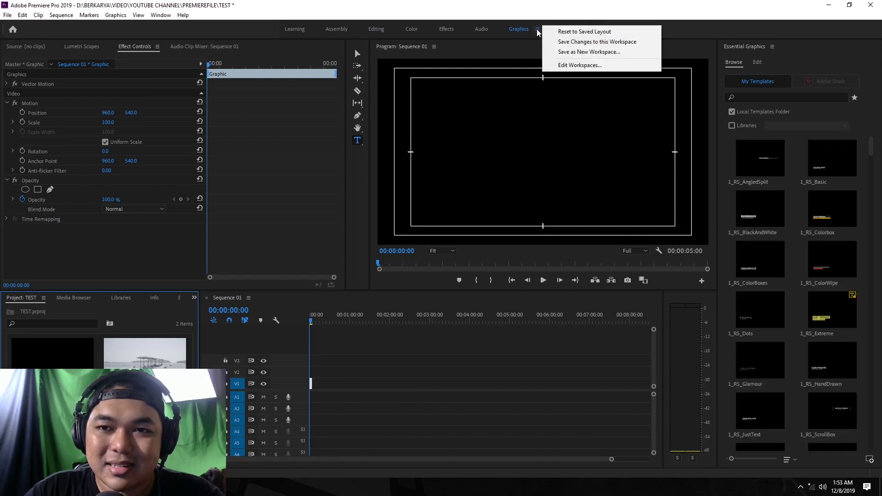
pyautogui.click(561, 33)
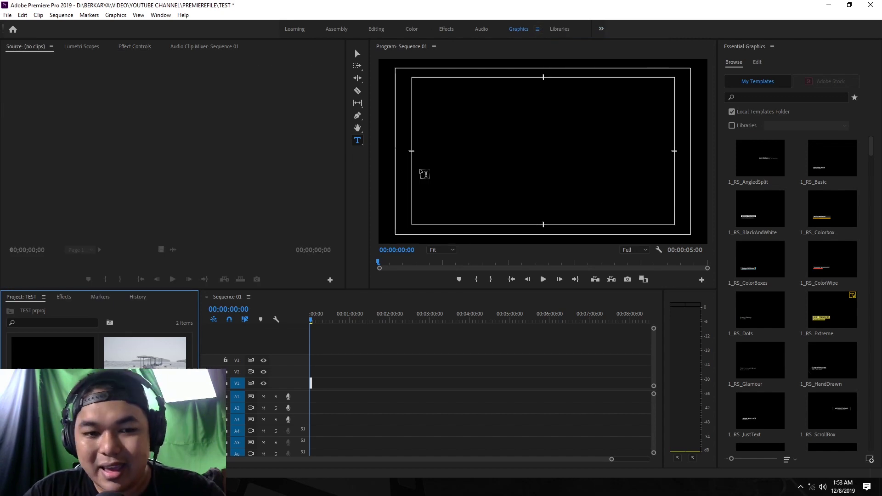
# Step: Browse the My Templates list in Essential Graphics and focus its search field
pyautogui.click(762, 48)
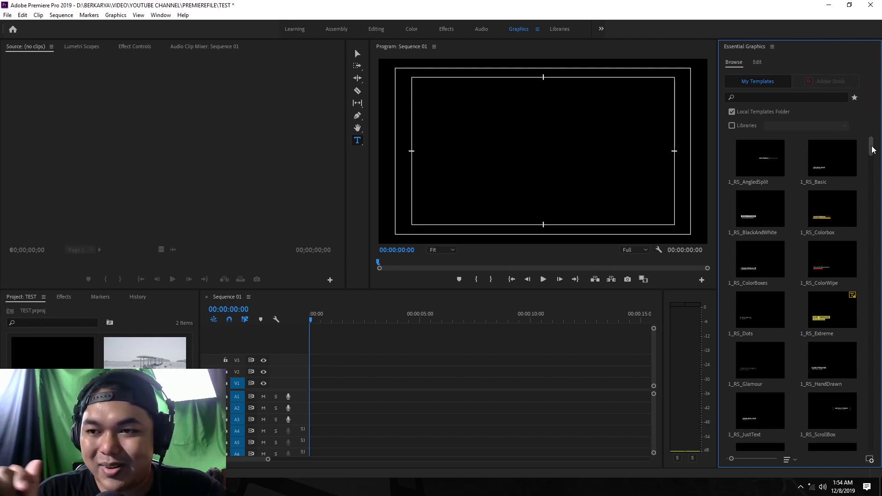
pyautogui.moveTo(871, 150)
pyautogui.mouseDown()
pyautogui.moveTo(872, 239)
pyautogui.moveTo(878, 203)
pyautogui.mouseUp()
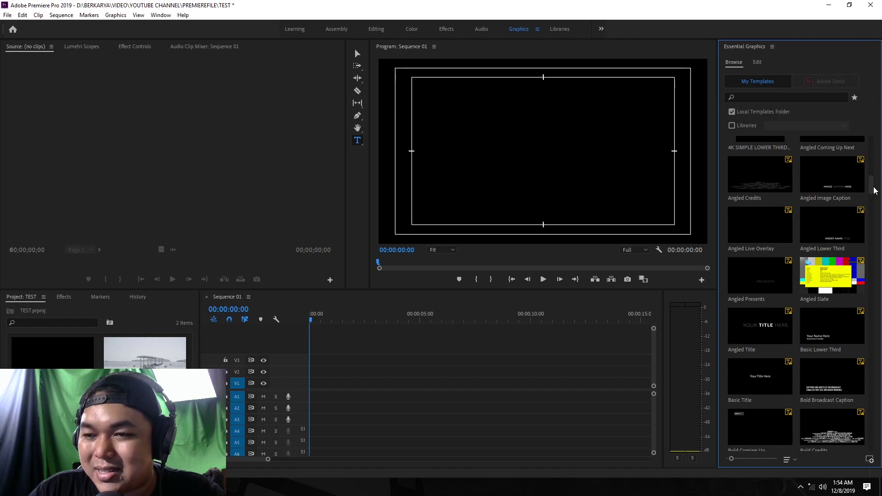
pyautogui.moveTo(874, 190); pyautogui.dragTo(871, 140)
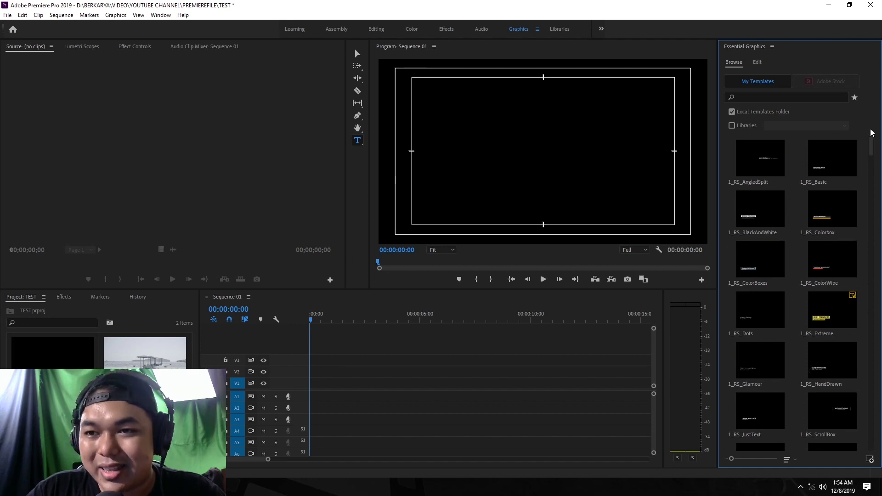
pyautogui.click(771, 97)
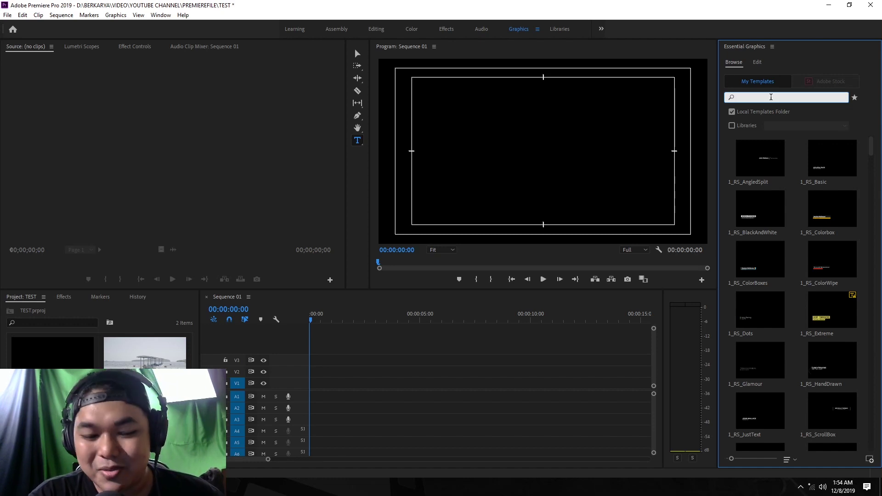
# Step: Filter templates by 'kv' and place KV 1 at the start of track V2
pyautogui.write('kv')
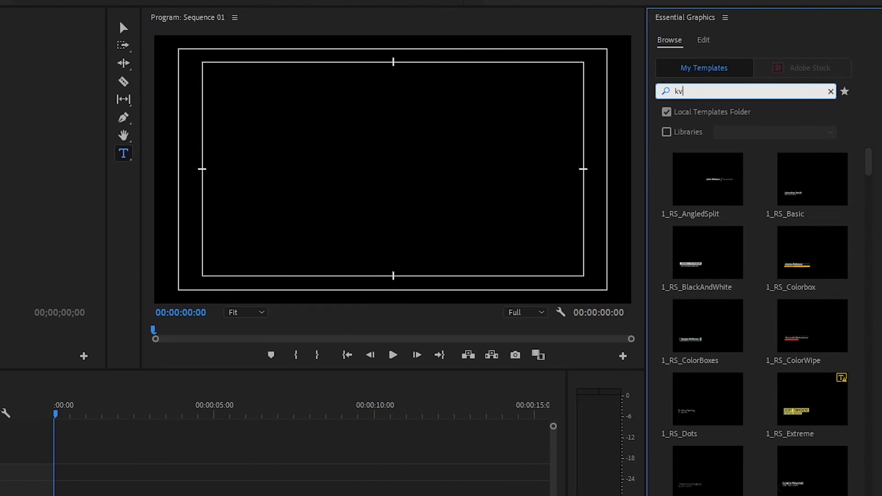
pyautogui.press('Return')
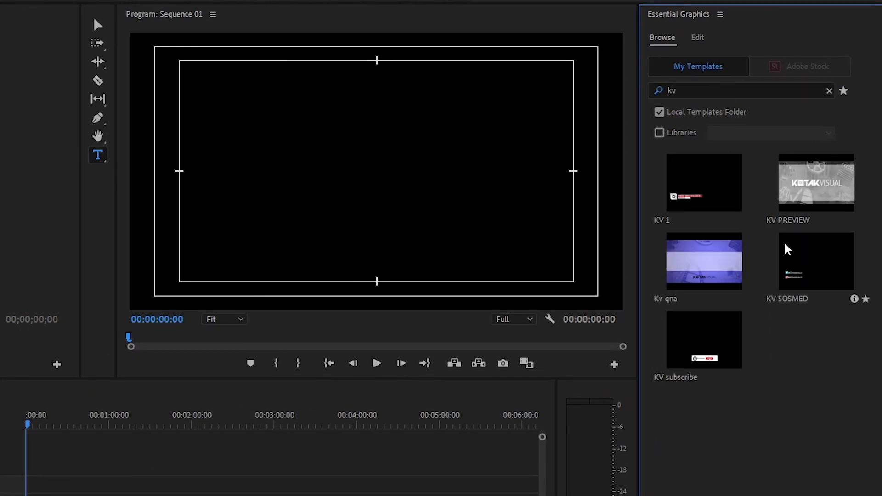
pyautogui.moveTo(692, 195); pyautogui.dragTo(508, 249)
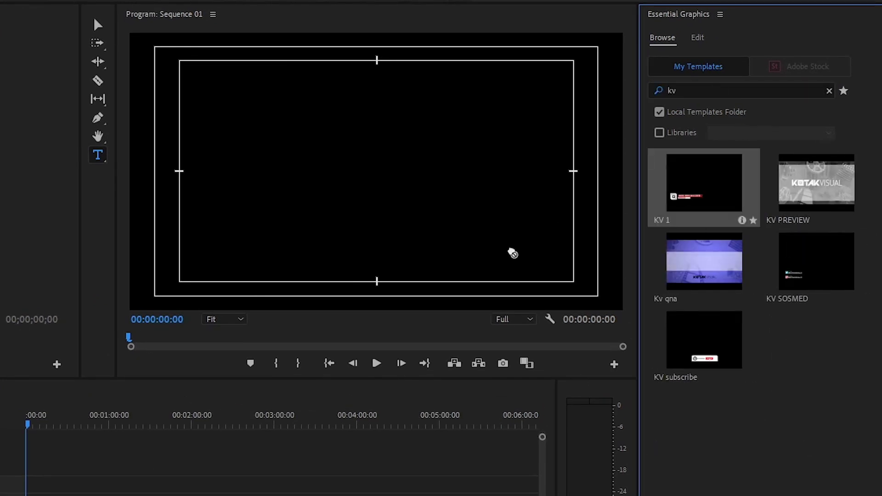
pyautogui.moveTo(238, 456); pyautogui.dragTo(29, 466)
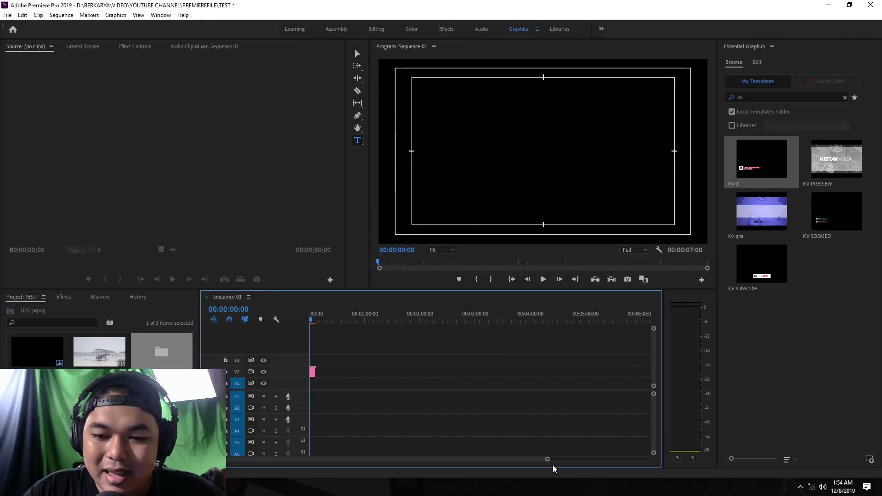
pyautogui.moveTo(540, 461); pyautogui.dragTo(417, 463)
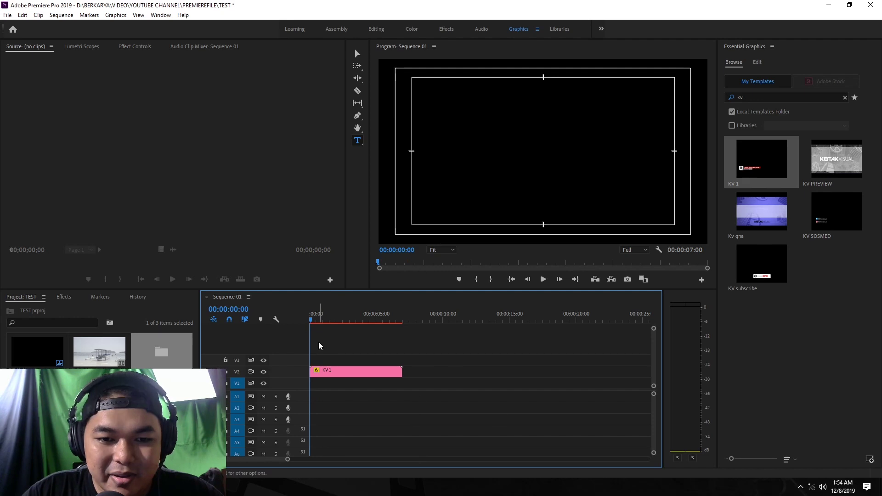
# Step: Preview the KV 1 lower-third and park the playhead at 00:00:02:12
pyautogui.press('space')
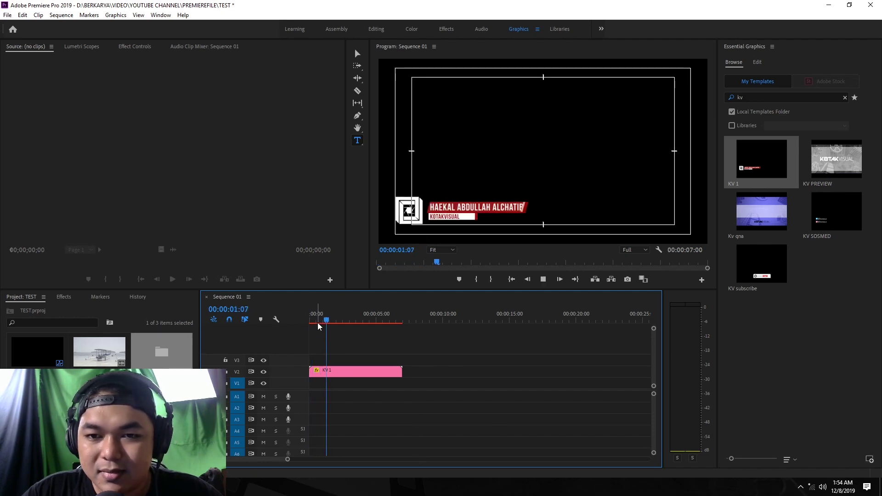
pyautogui.click(351, 331)
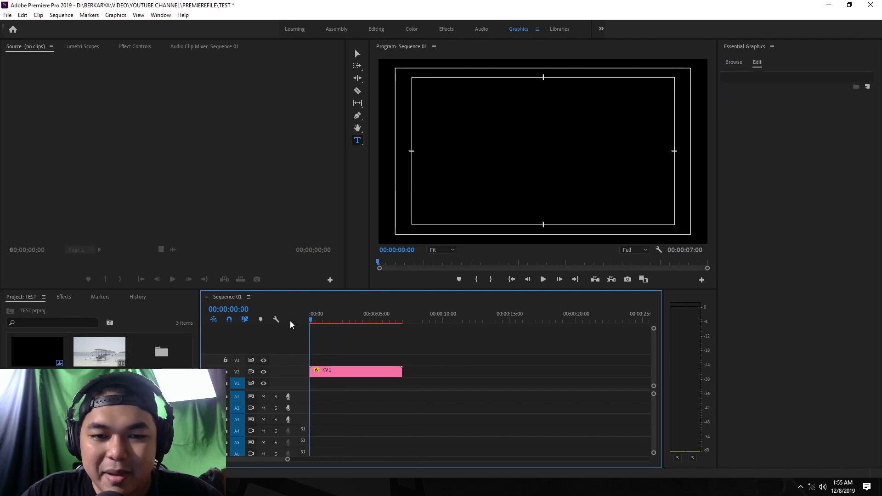
pyautogui.moveTo(324, 315); pyautogui.dragTo(342, 315)
# Step: Open the Motion Graphics Template Media bin in the Project panel
pyautogui.click(138, 413)
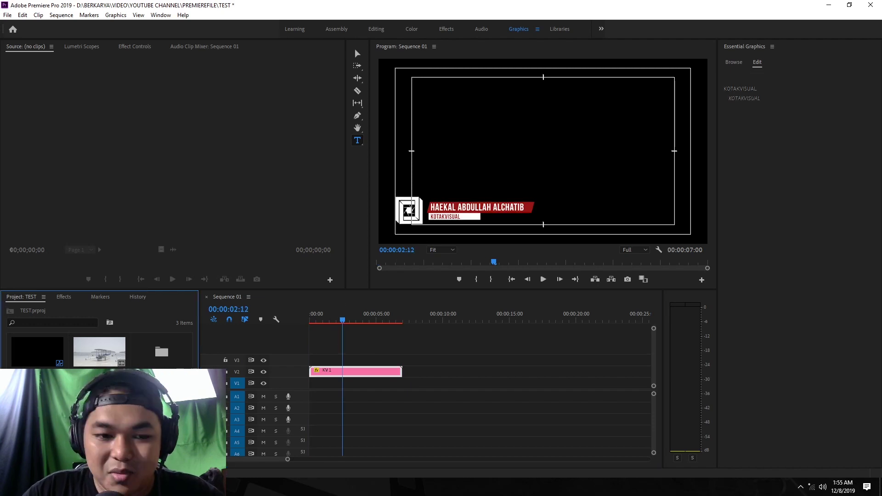
pyautogui.click(164, 349)
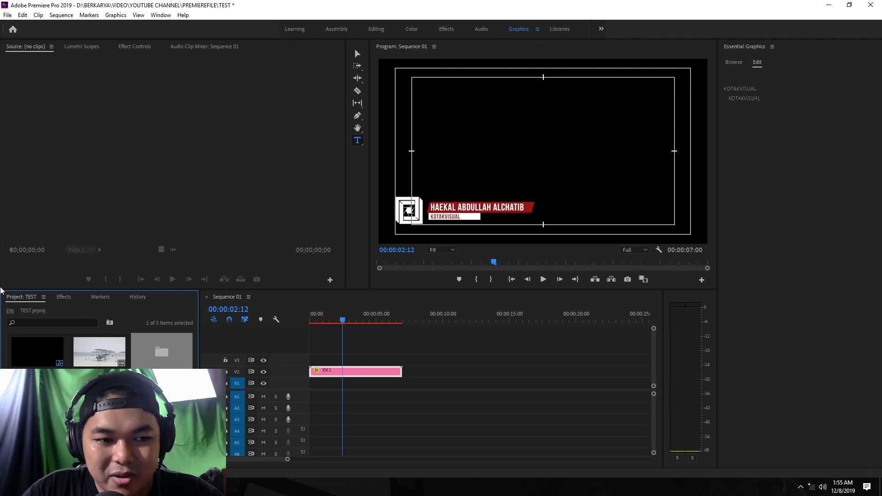
pyautogui.doubleClick(157, 352)
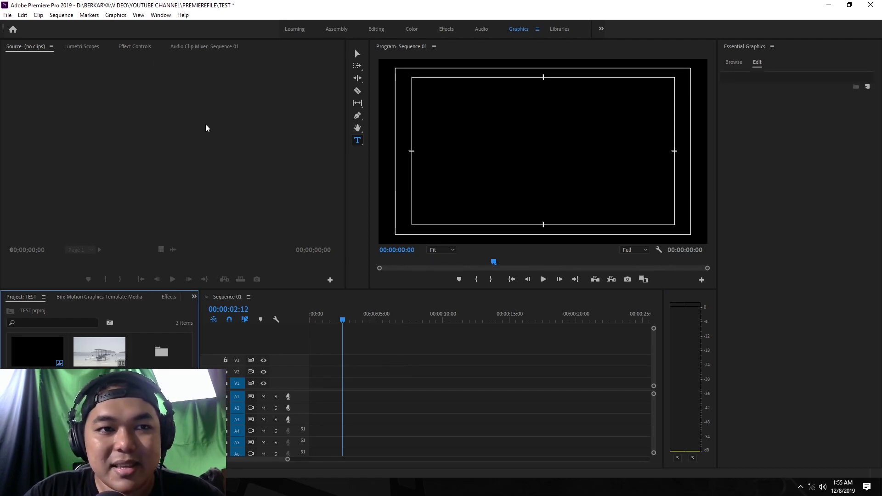
pyautogui.click(136, 46)
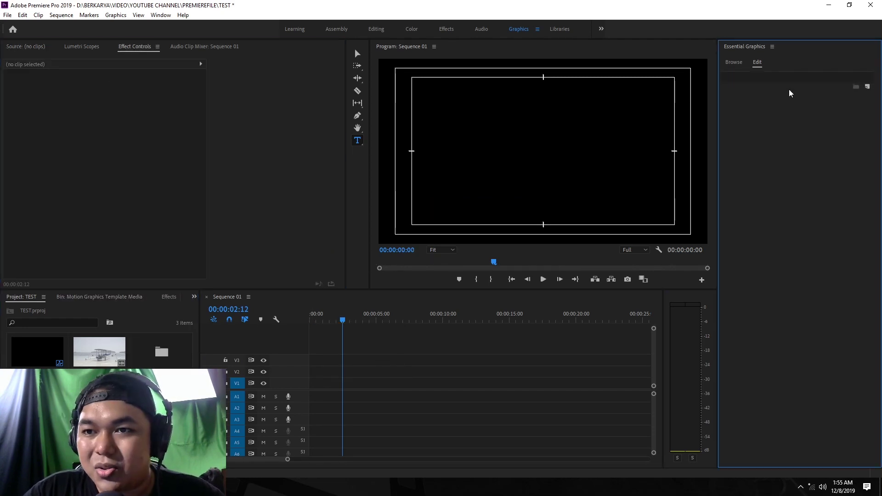
pyautogui.click(529, 148)
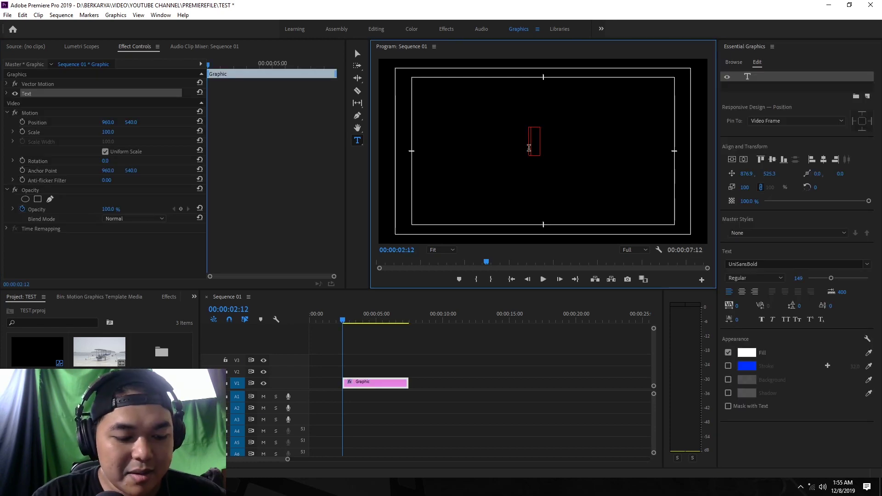
pyautogui.write('kotak')
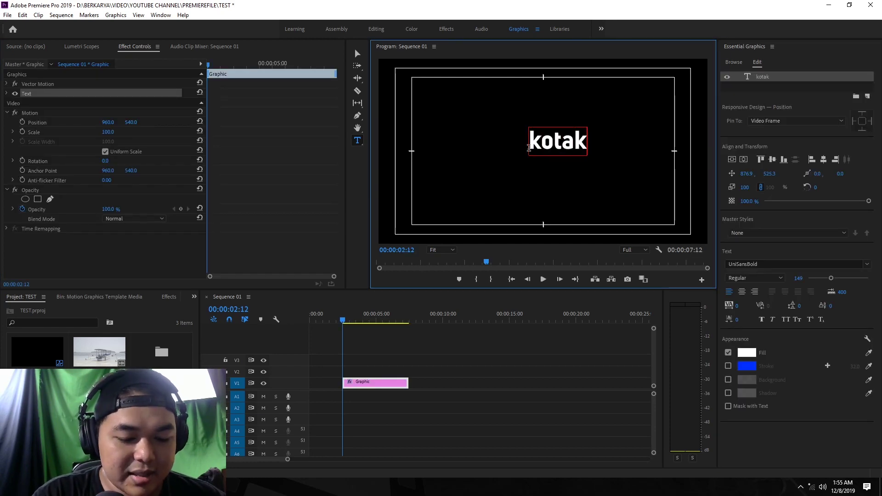
pyautogui.write('KOTAKV')
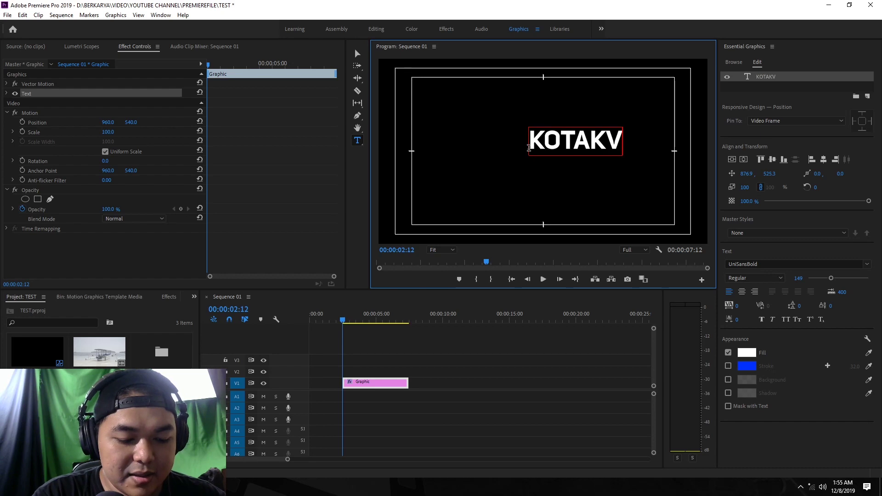
pyautogui.write('ISUAL')
pyautogui.hotkey('ctrl', 'a')
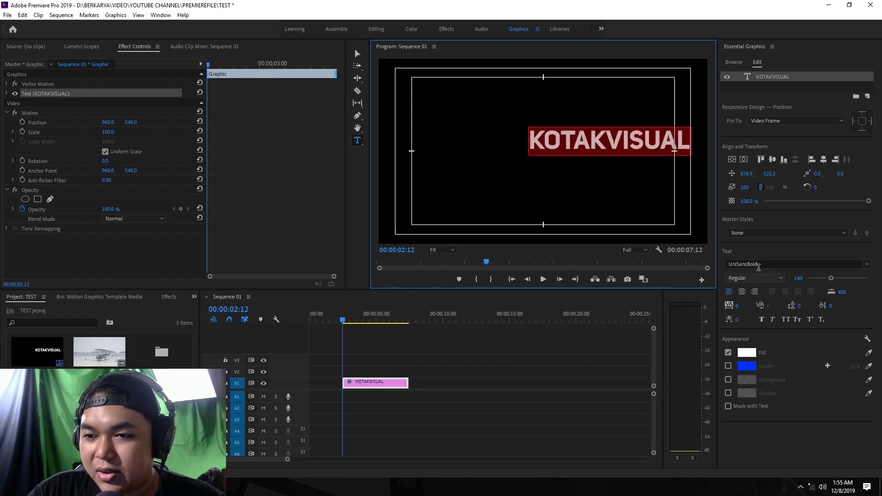
pyautogui.click(732, 158)
pyautogui.click(743, 159)
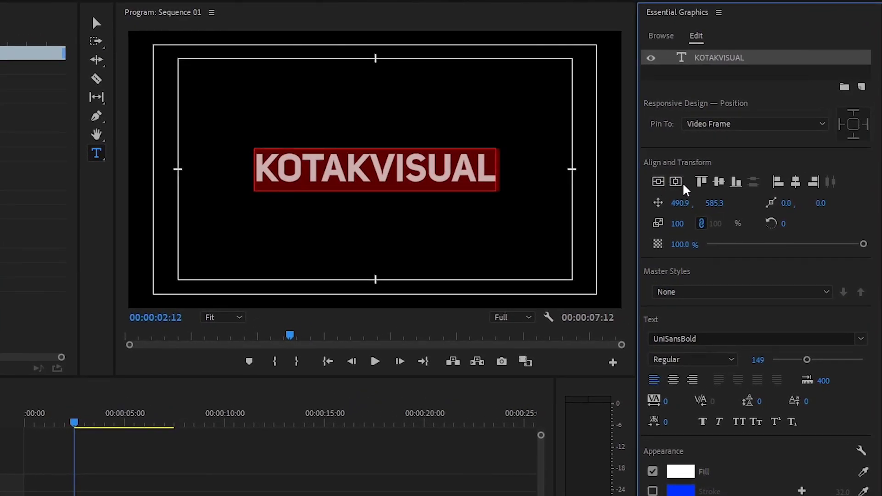
pyautogui.click(101, 25)
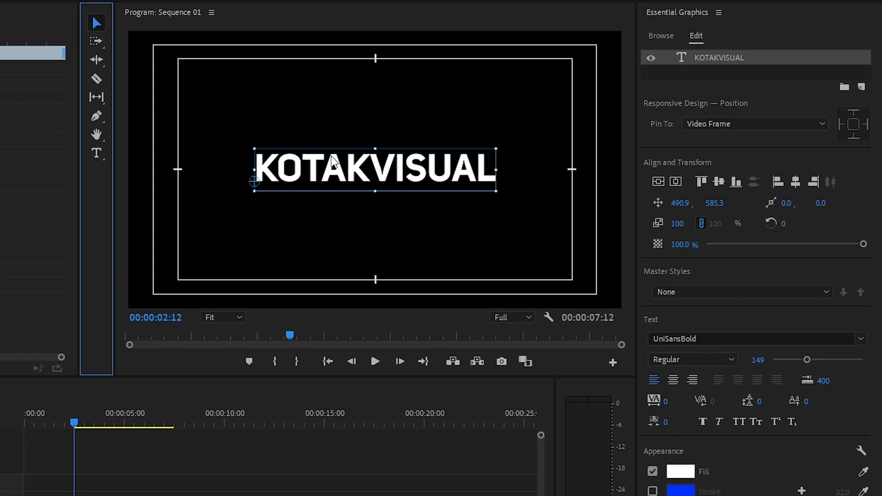
pyautogui.click(331, 177)
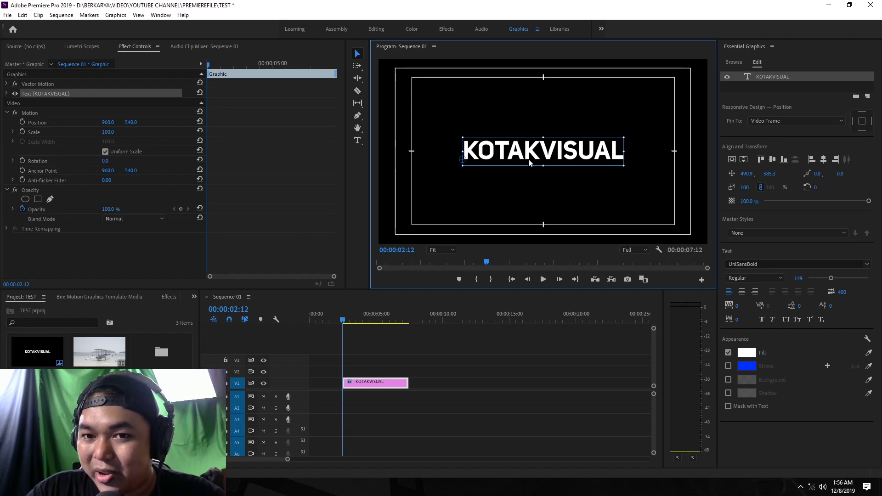
pyautogui.click(729, 160)
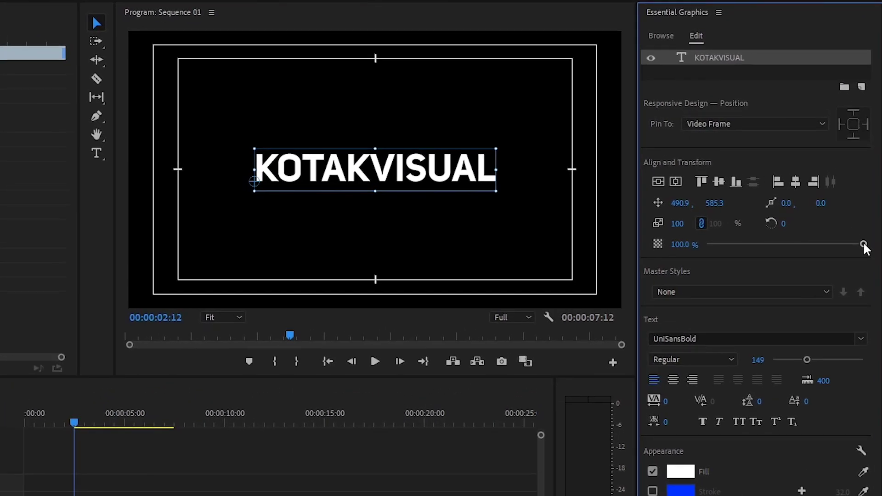
# Step: Centre-align the KOTAKVISUAL title text horizontally, keeping full opacity
pyautogui.moveTo(868, 201); pyautogui.dragTo(816, 203)
pyautogui.moveTo(784, 249); pyautogui.dragTo(861, 244)
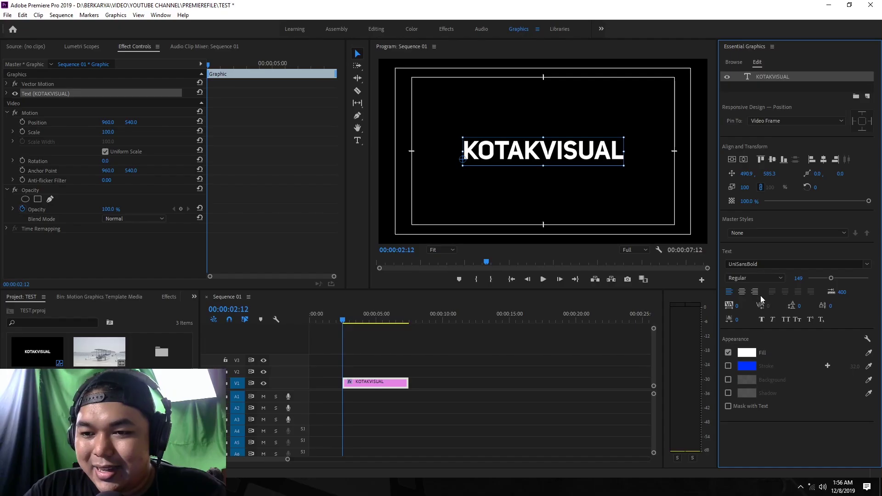
pyautogui.doubleClick(573, 152)
pyautogui.click(741, 291)
pyautogui.click(498, 149)
pyautogui.click(823, 159)
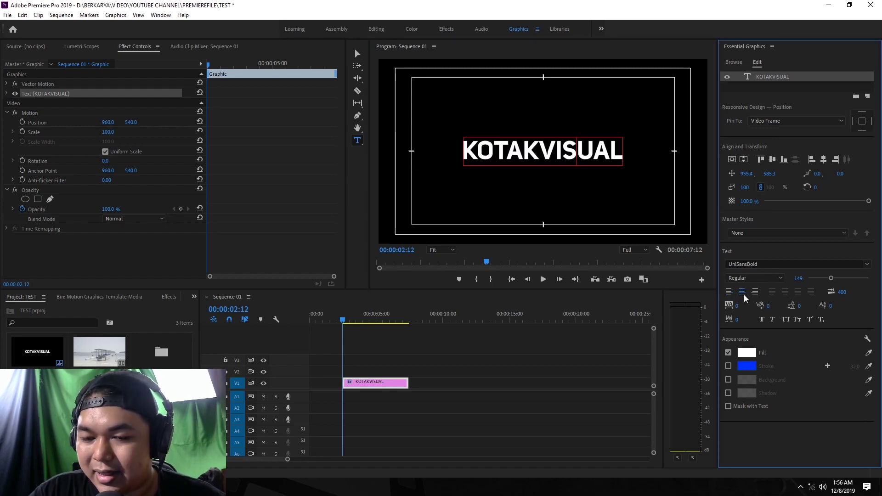
pyautogui.press('Escape')
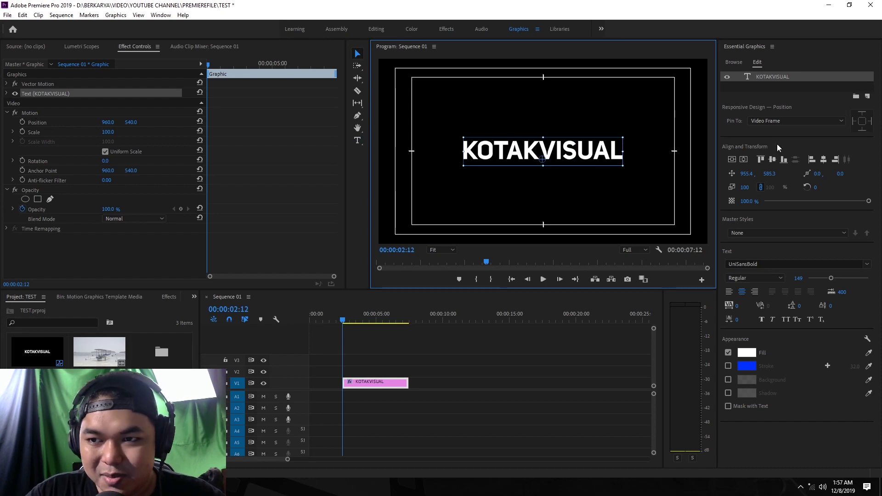
# Step: Turn on an outline stroke around the KOTAKVISUAL text
pyautogui.click(770, 87)
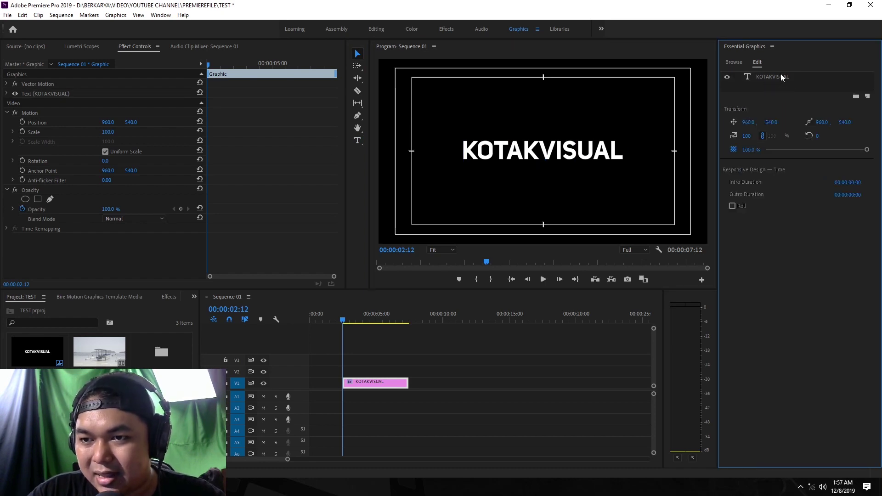
pyautogui.click(780, 75)
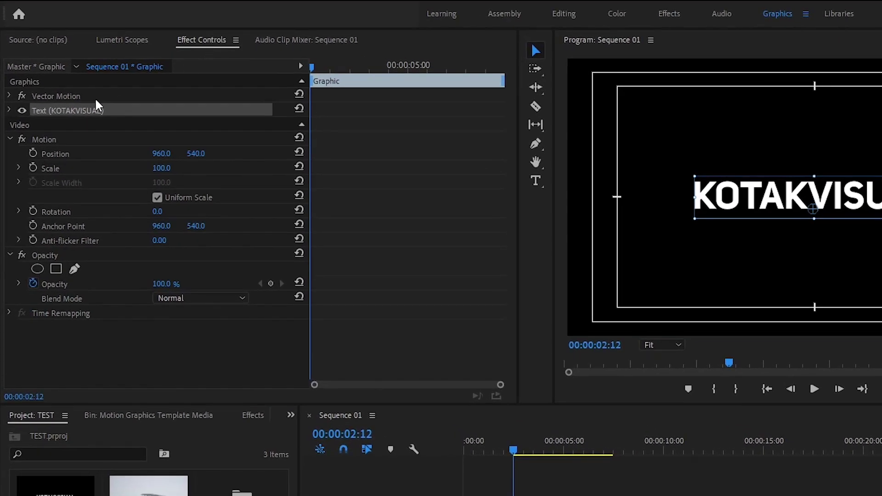
pyautogui.click(86, 108)
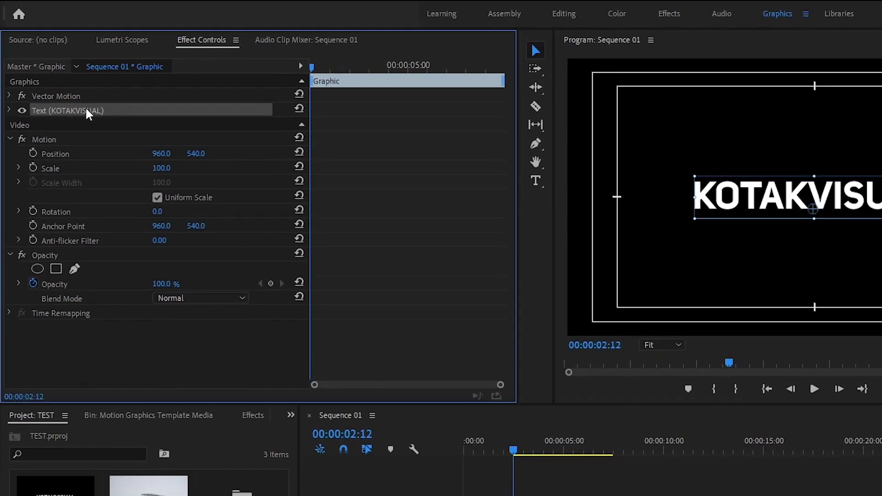
pyautogui.click(8, 111)
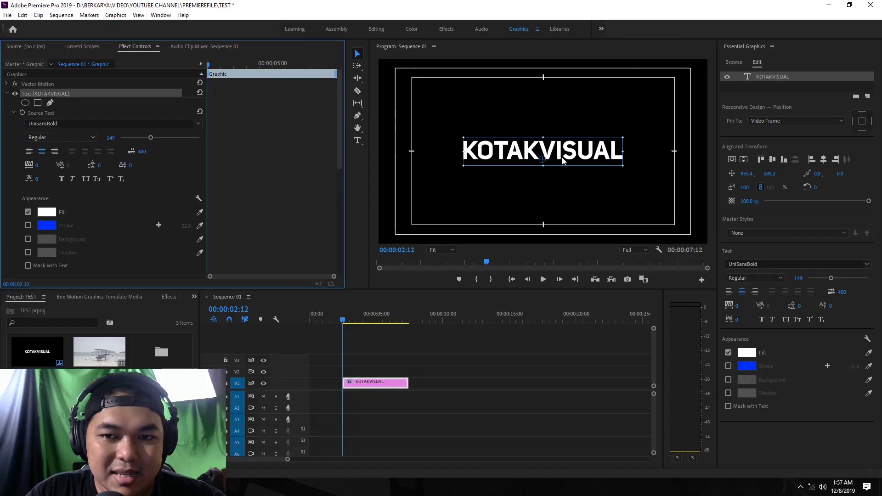
pyautogui.doubleClick(563, 160)
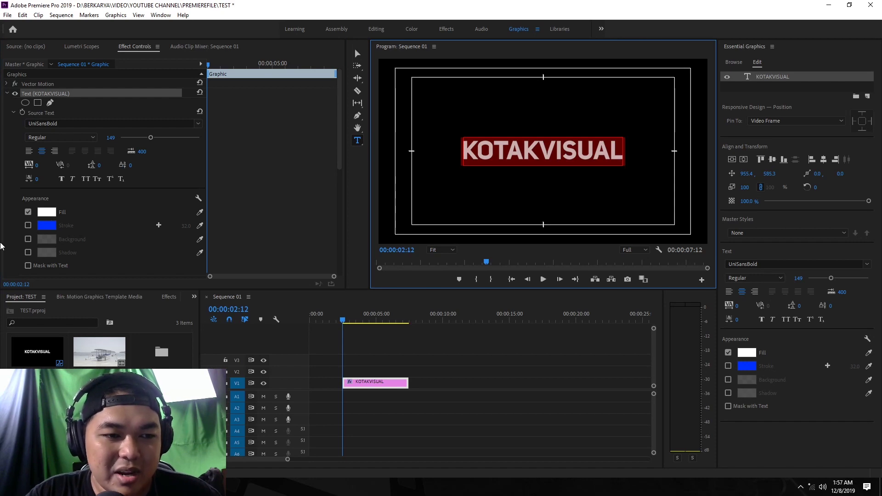
pyautogui.click(28, 225)
pyautogui.click(524, 151)
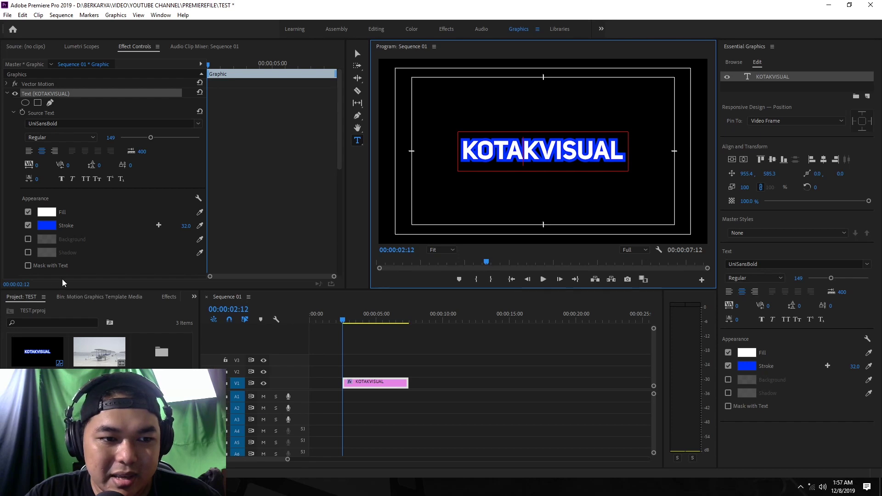
# Step: Set the stroke width to 20 and its colour to magenta (FF00FF)
pyautogui.moveTo(188, 230); pyautogui.dragTo(174, 230)
pyautogui.click(457, 176)
pyautogui.hotkey('ctrl', 'a')
pyautogui.click(186, 230)
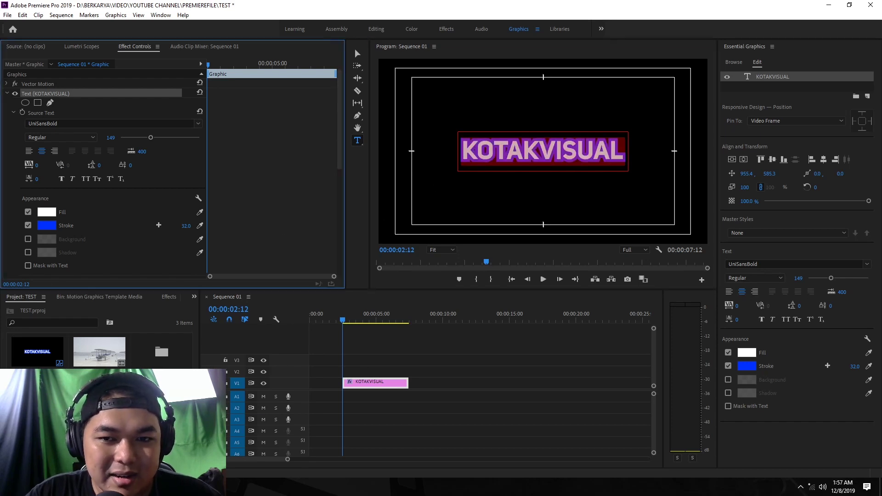
pyautogui.moveTo(186, 225); pyautogui.dragTo(62, 227)
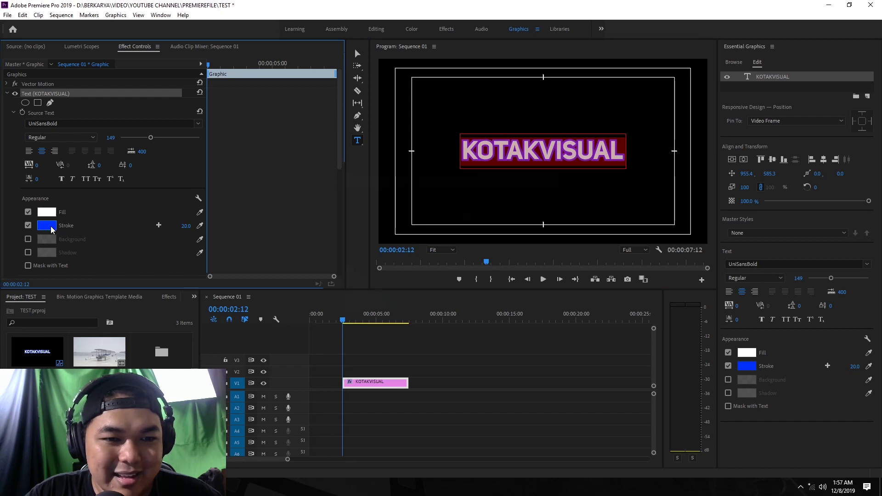
pyautogui.click(46, 225)
pyautogui.moveTo(465, 236); pyautogui.dragTo(469, 298)
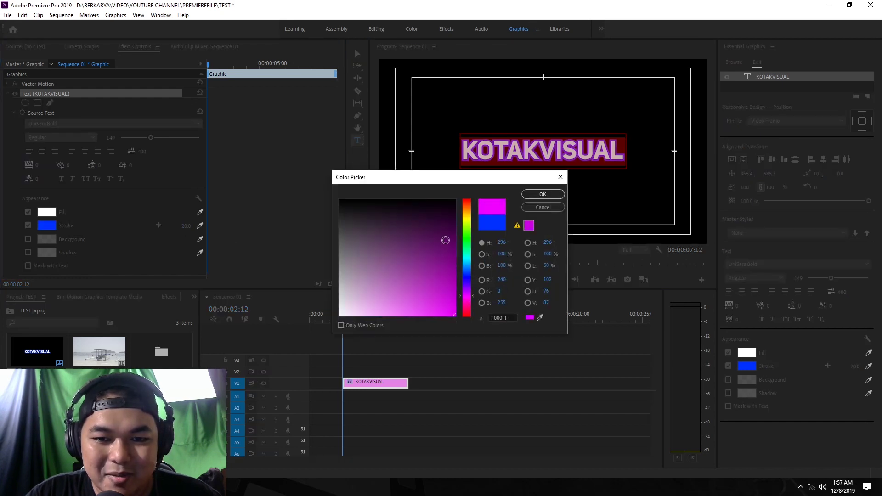
pyautogui.click(537, 194)
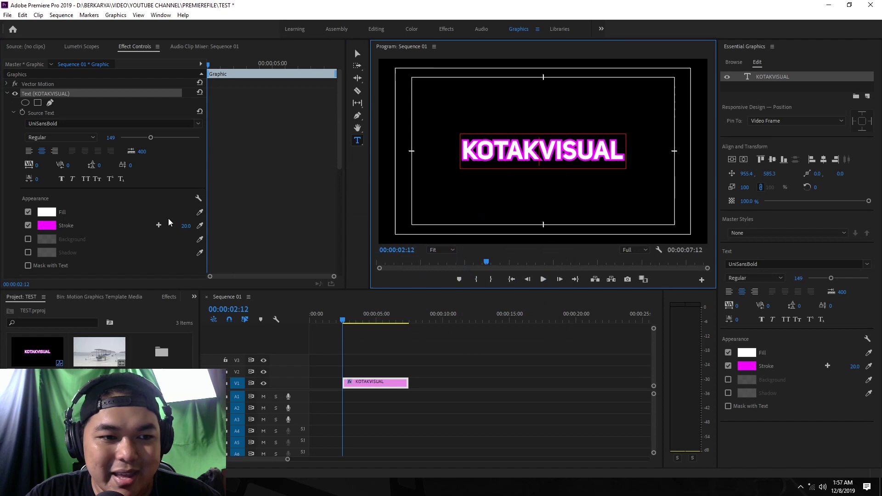
# Step: Try adding a shadow and background box to the title, then undo them
pyautogui.scroll(-1, 322, 211)
pyautogui.scroll(-1, 323, 211)
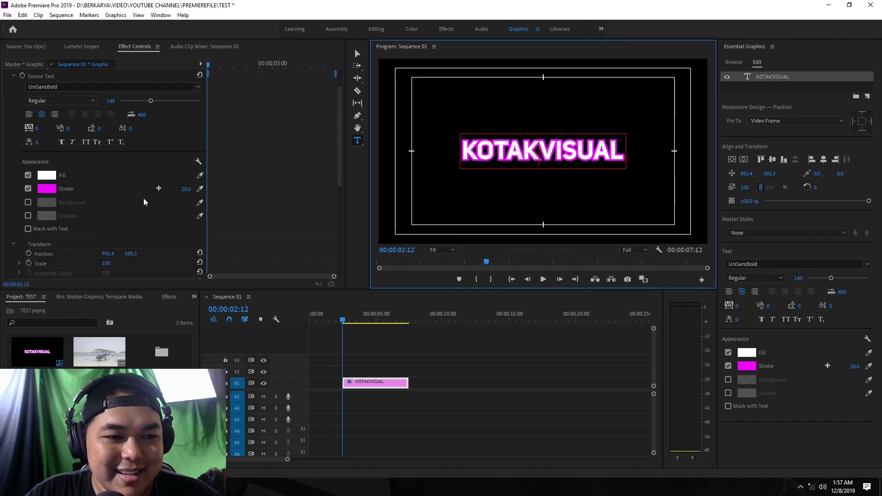
pyautogui.click(28, 215)
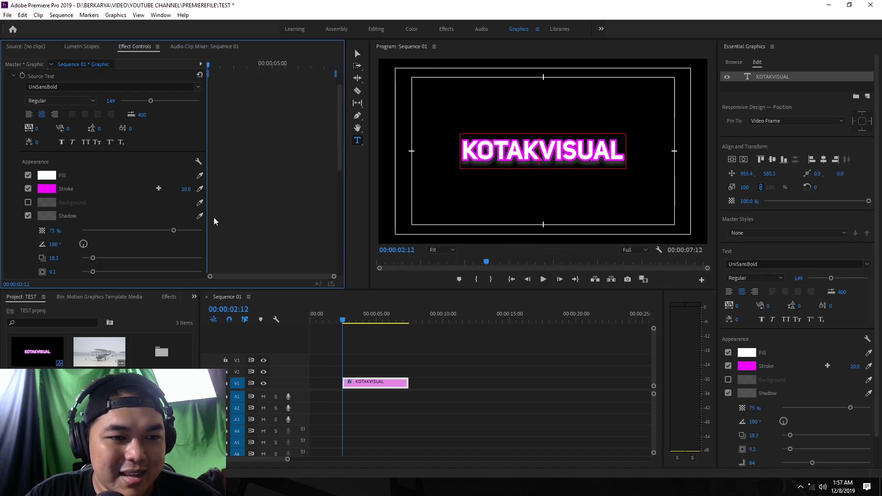
pyautogui.scroll(2, 304, 213)
pyautogui.click(28, 175)
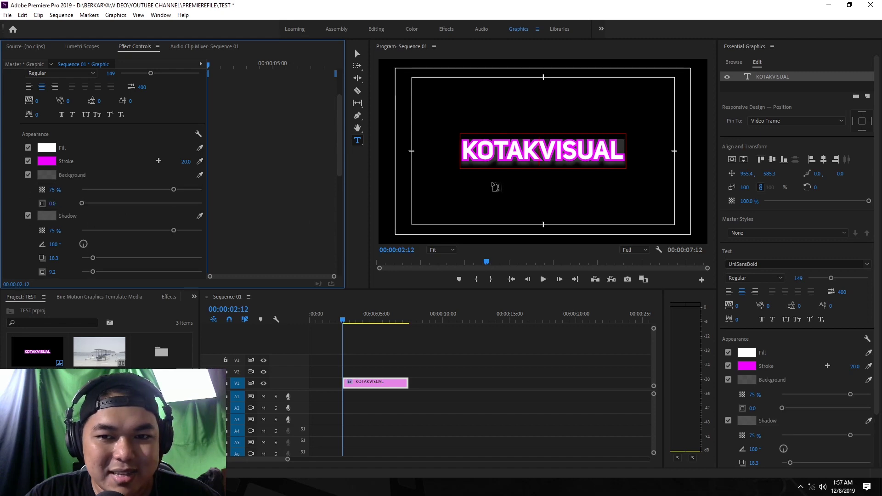
pyautogui.hotkey('ctrl', 'z')
pyautogui.hotkey('ctrl', 'z')
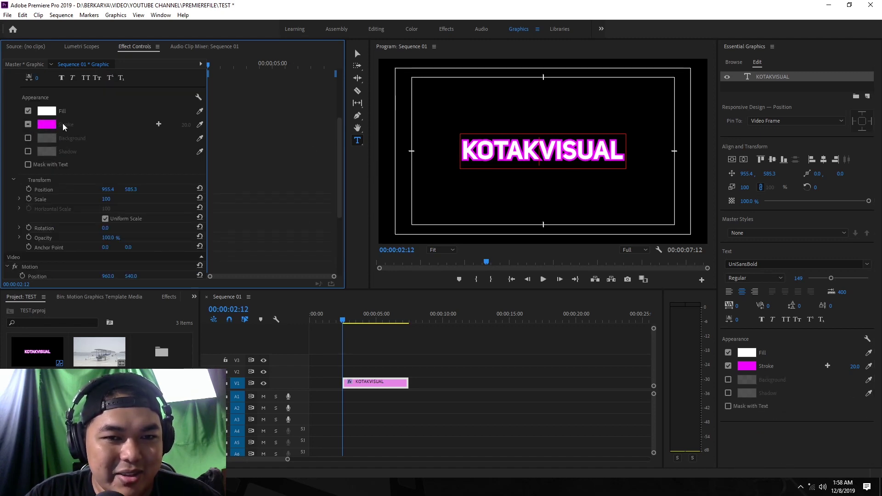
# Step: Switch off the stroke and enable a pure blue (000CFF) background box
pyautogui.click(27, 124)
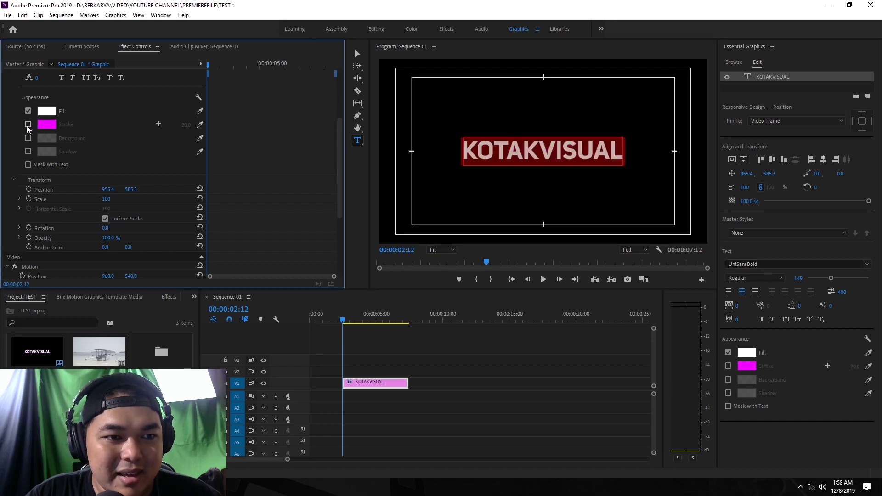
pyautogui.click(28, 138)
pyautogui.click(49, 138)
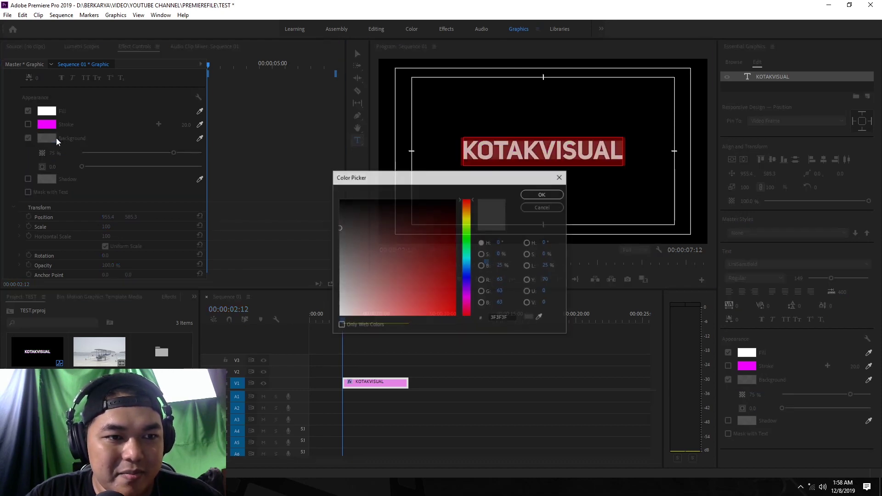
pyautogui.click(466, 276)
pyautogui.click(454, 316)
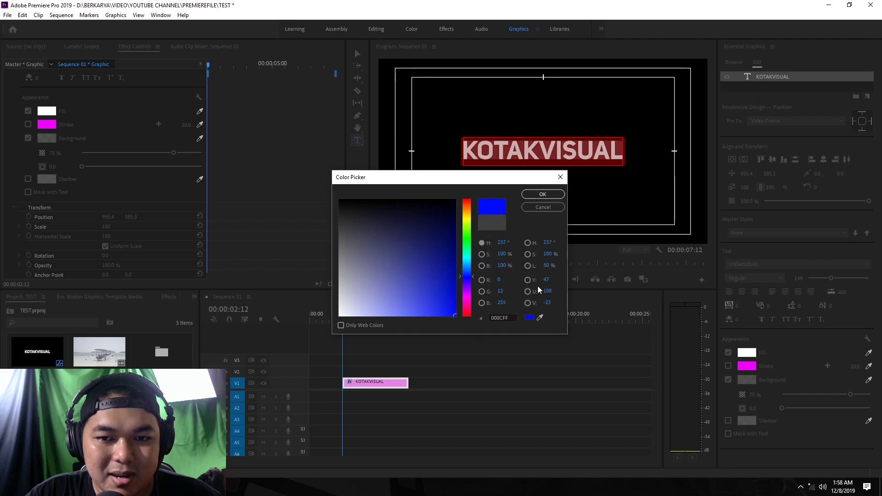
pyautogui.click(543, 196)
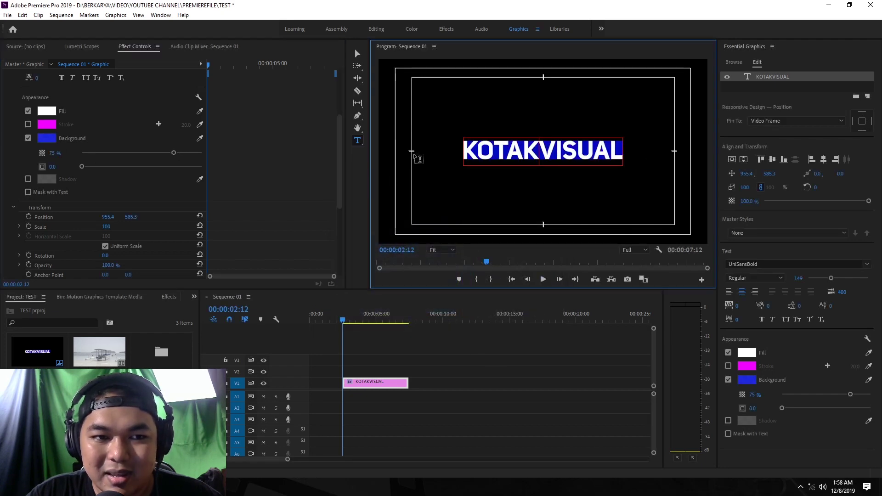
# Step: Set the background size to 39.3, then switch the background off
pyautogui.click(151, 145)
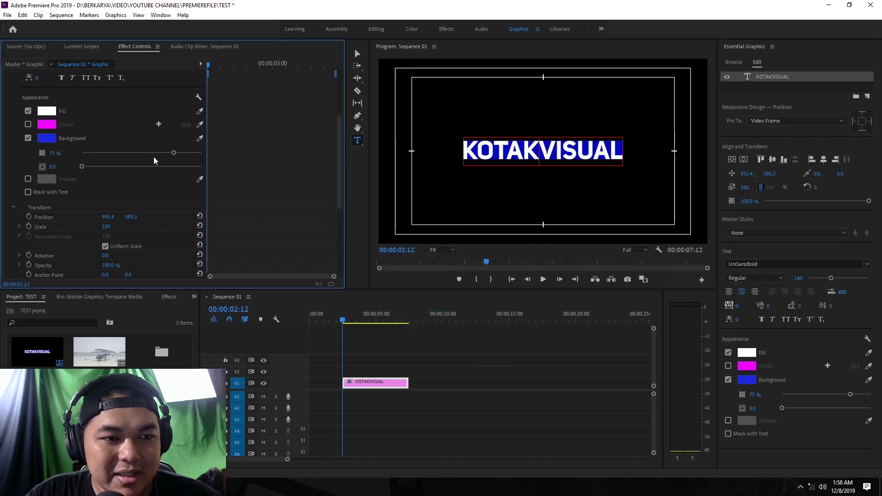
pyautogui.moveTo(87, 167); pyautogui.dragTo(128, 167)
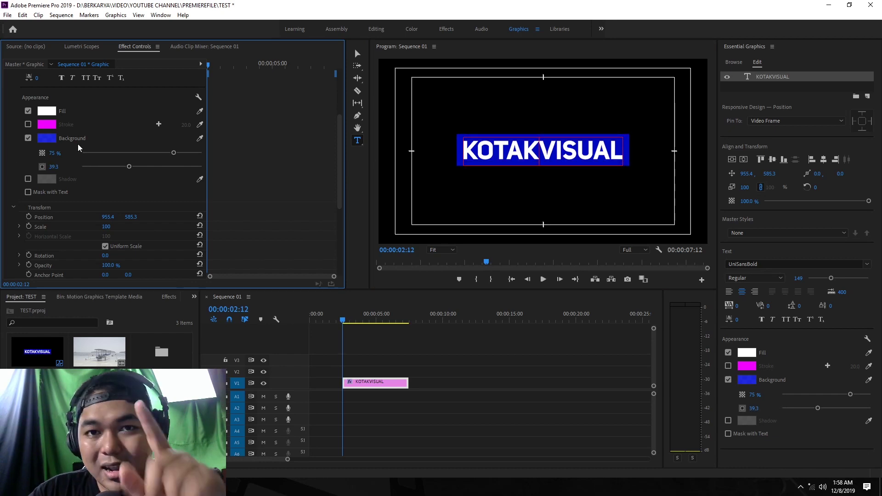
pyautogui.click(32, 141)
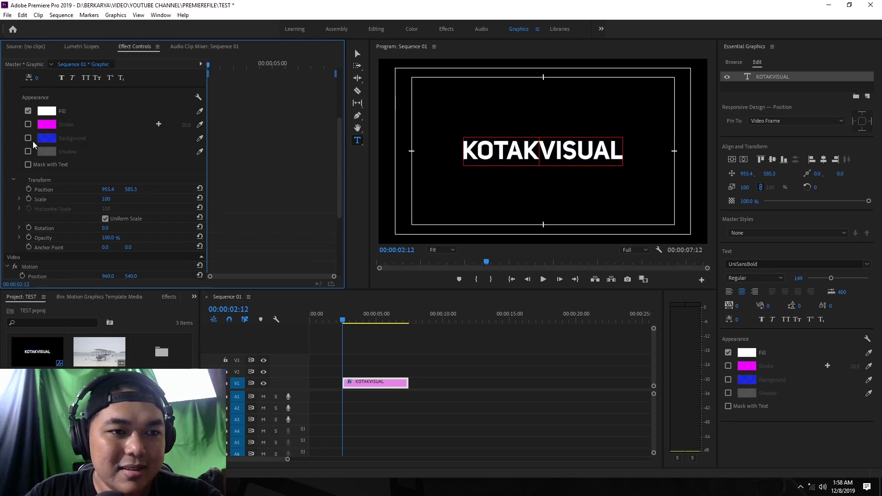
pyautogui.scroll(5, 106, 82)
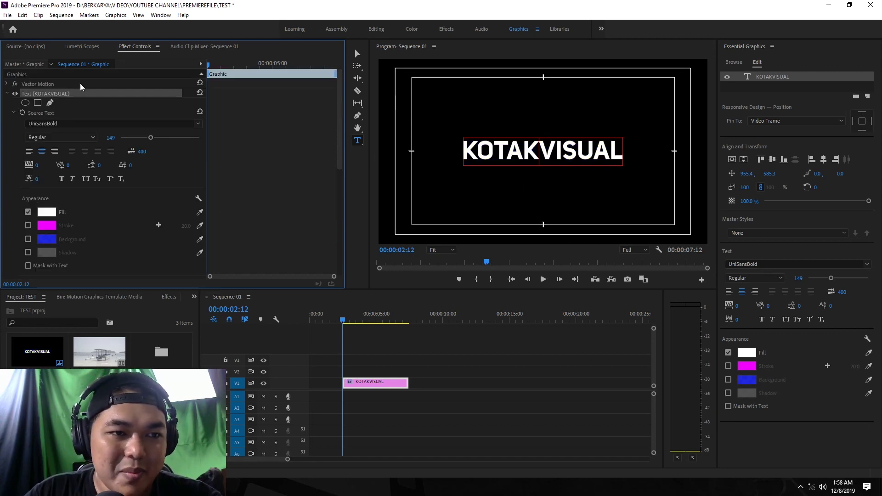
# Step: Inspect the graphic's Vector Motion settings and select the KOTAKVISUAL text layer
pyautogui.click(80, 83)
pyautogui.click(7, 84)
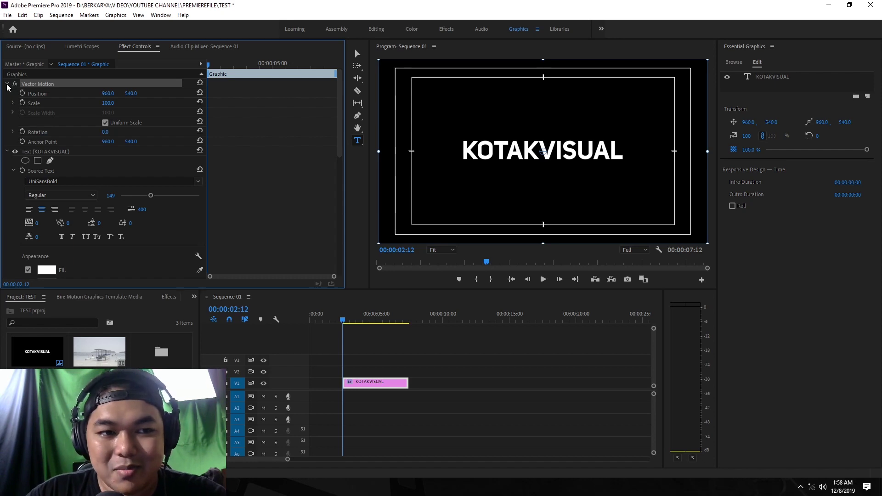
pyautogui.click(7, 84)
pyautogui.click(67, 94)
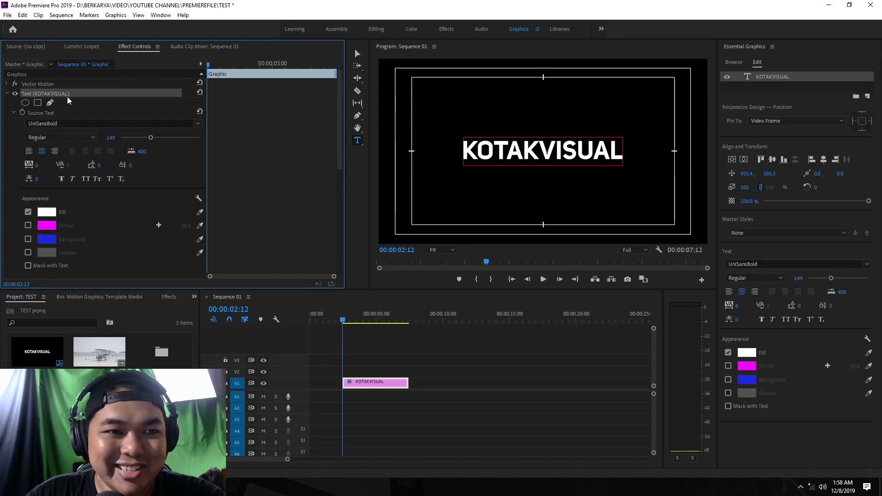
pyautogui.scroll(-2, 262, 159)
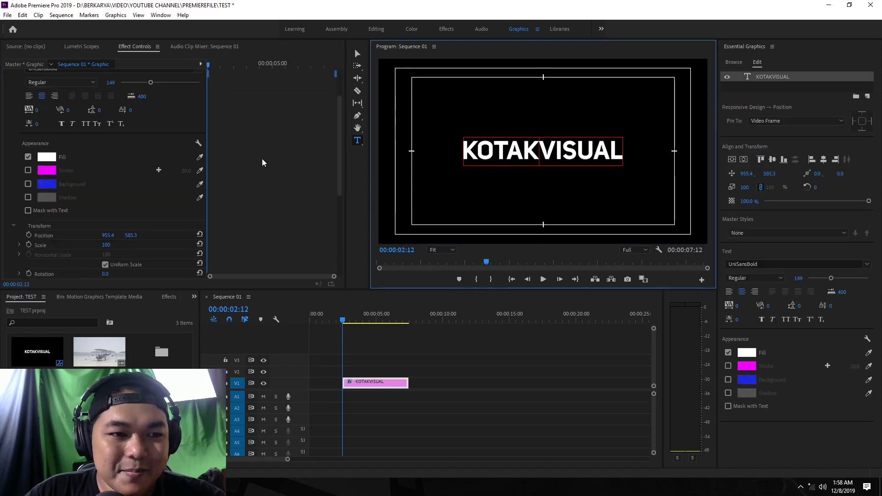
pyautogui.scroll(2, 263, 162)
# Step: Hide and reshow the KOTAKVISUAL layer, then select the Pen tool
pyautogui.click(766, 77)
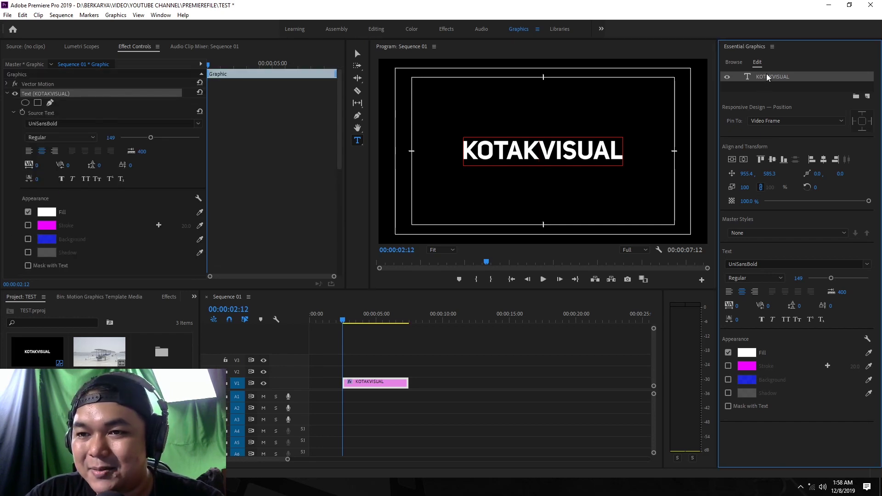
pyautogui.click(727, 78)
pyautogui.click(727, 77)
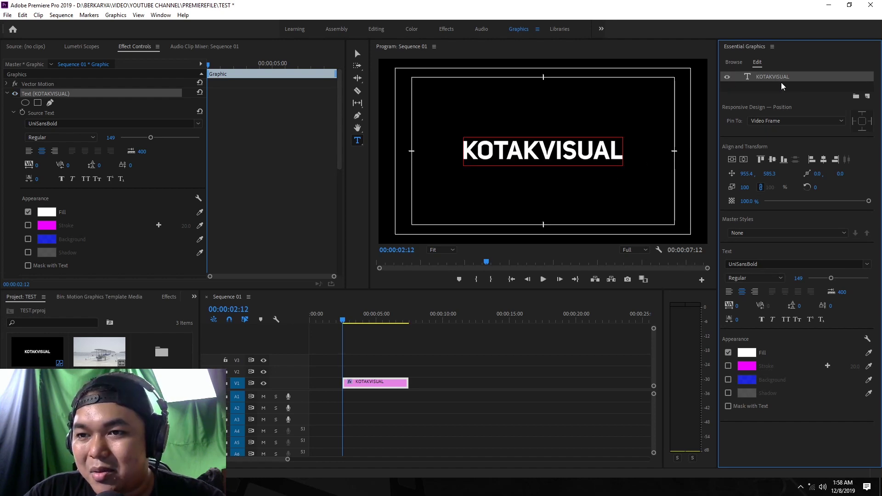
pyautogui.click(357, 115)
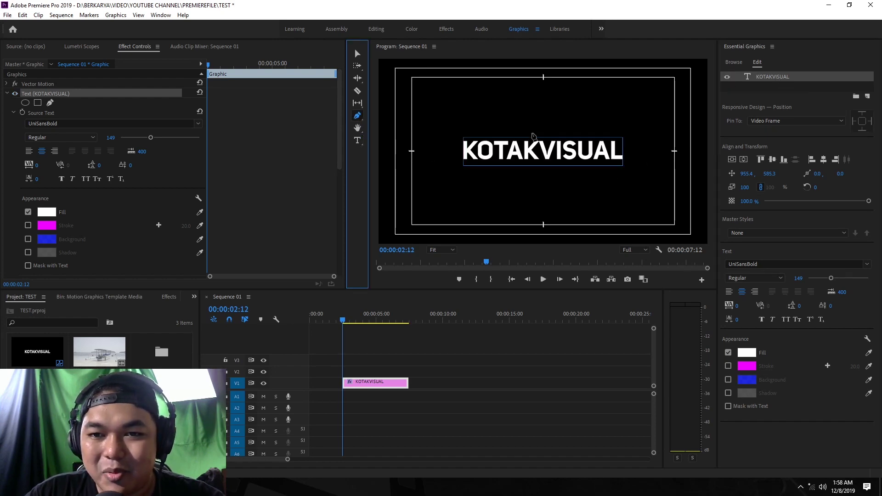
pyautogui.click(457, 128)
pyautogui.click(464, 174)
pyautogui.click(617, 175)
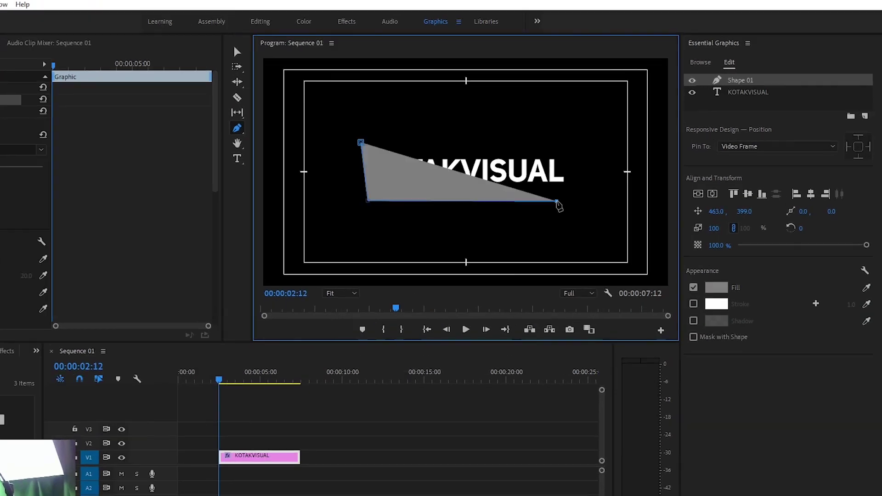
pyautogui.click(517, 170)
pyautogui.moveTo(518, 170); pyautogui.dragTo(528, 161)
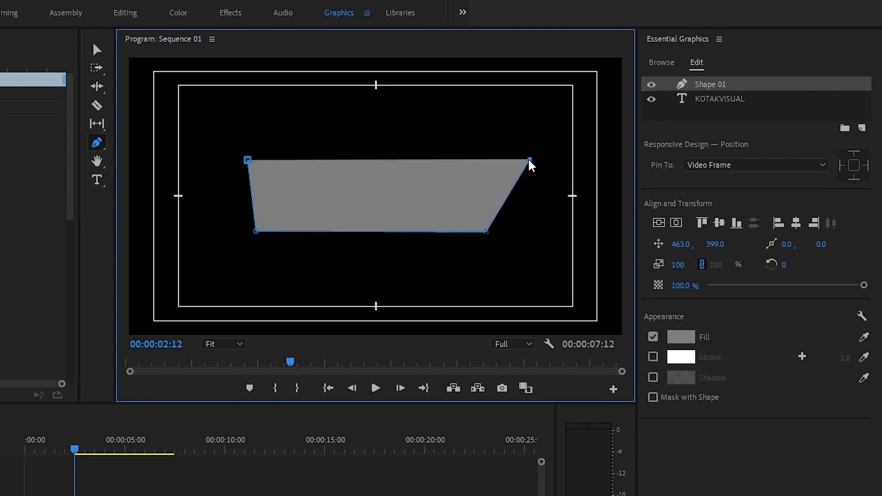
pyautogui.moveTo(248, 160); pyautogui.dragTo(237, 161)
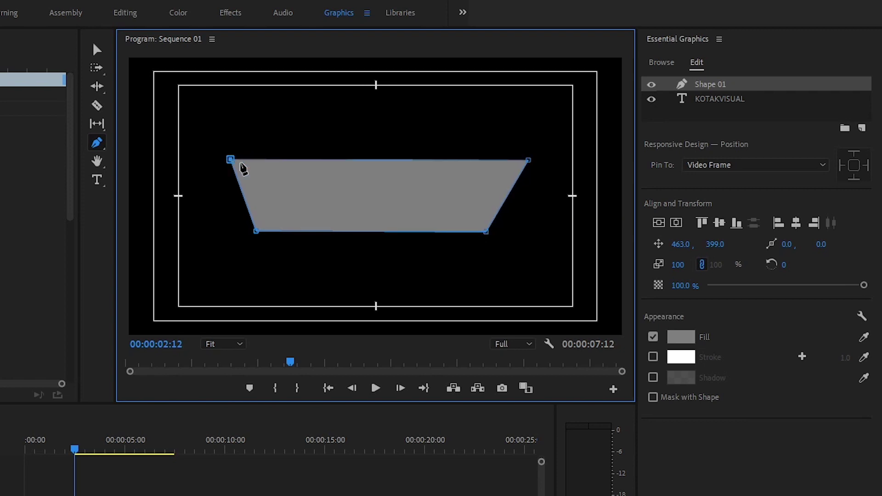
pyautogui.click(699, 112)
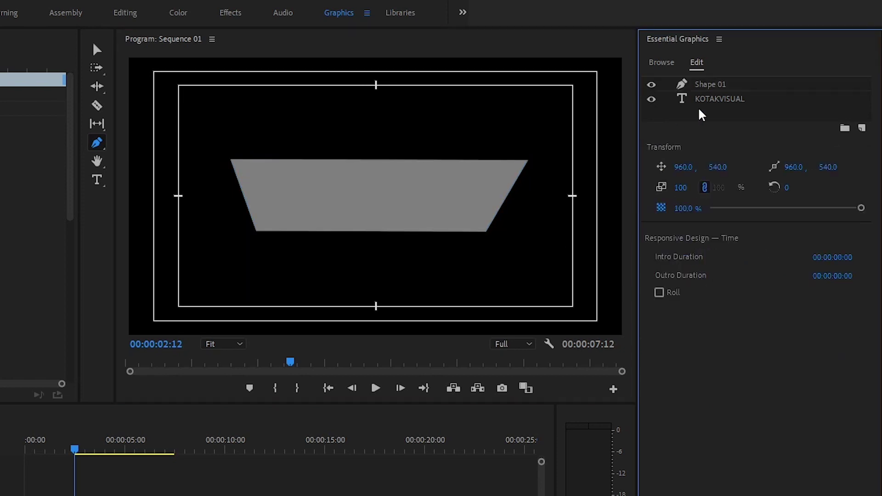
pyautogui.click(723, 86)
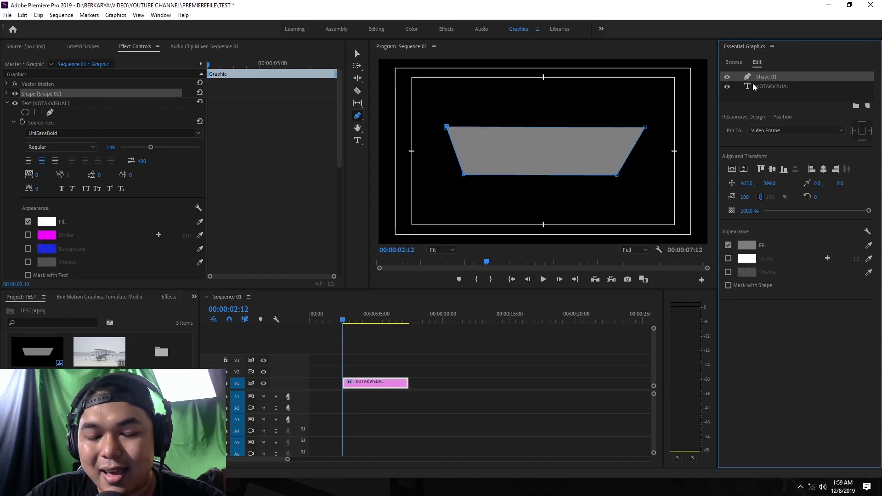
pyautogui.moveTo(779, 80); pyautogui.dragTo(781, 97)
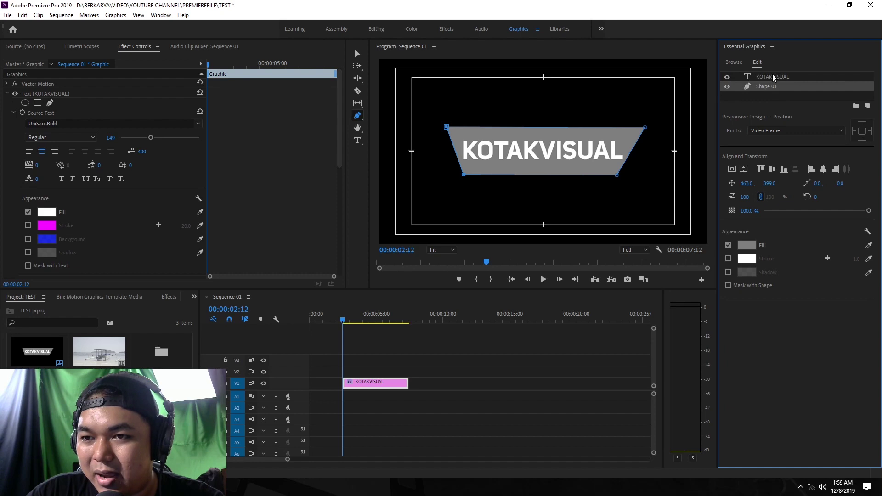
# Step: Delete the Shape 01 backing shape and enable Mask with Text on KOTAKVISUAL
pyautogui.press('Delete')
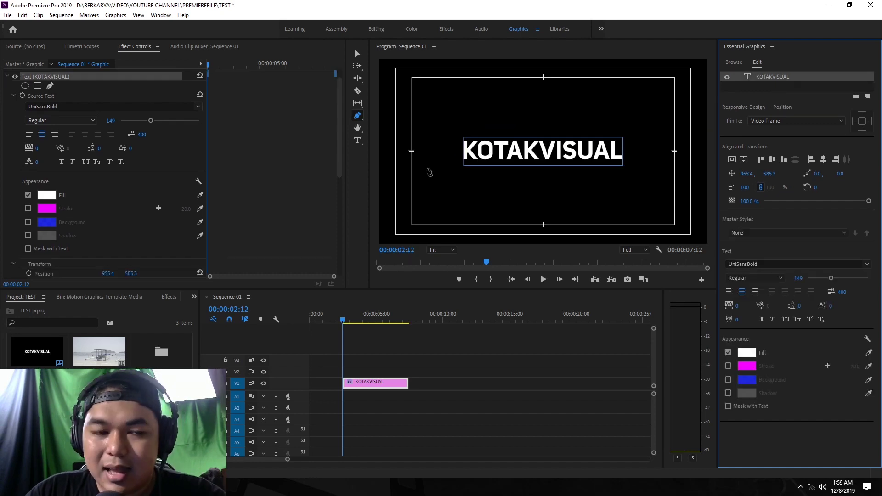
pyautogui.press('t')
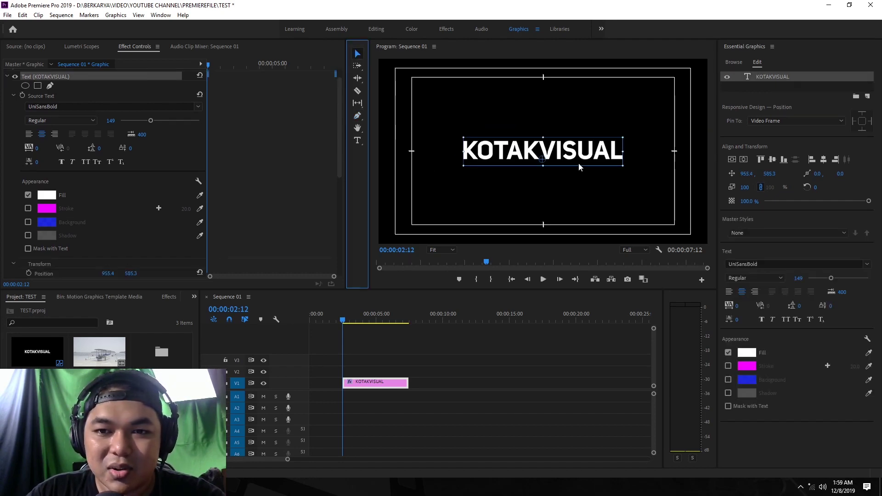
pyautogui.doubleClick(579, 158)
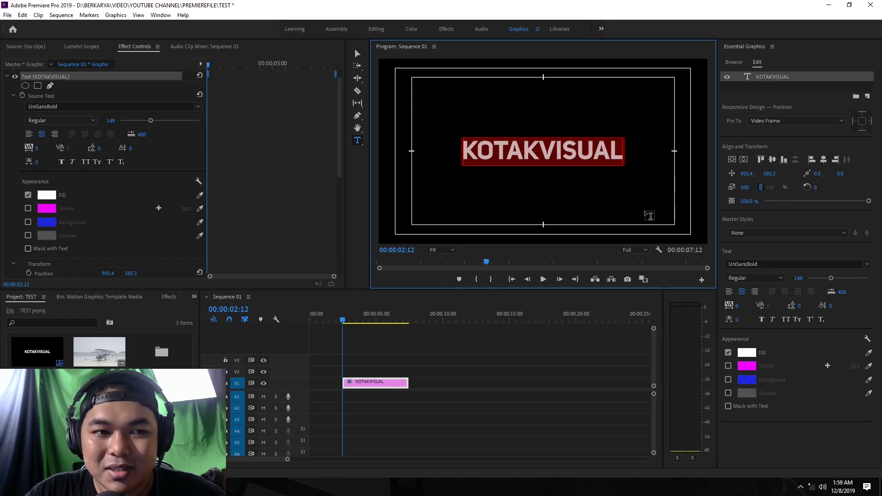
pyautogui.scroll(-3, 335, 146)
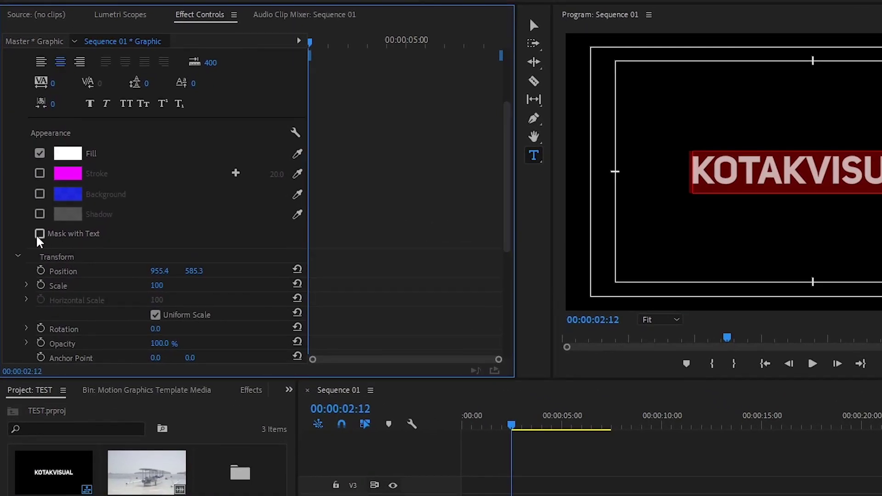
pyautogui.click(39, 234)
pyautogui.click(40, 234)
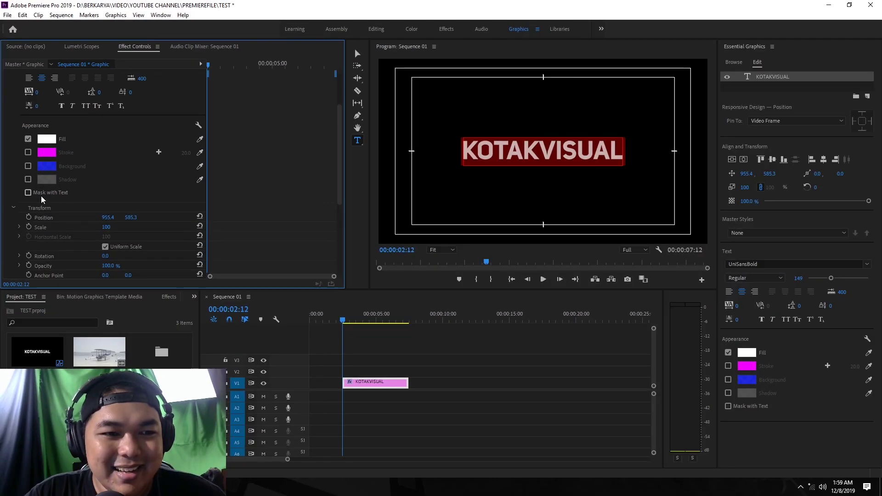
pyautogui.click(54, 194)
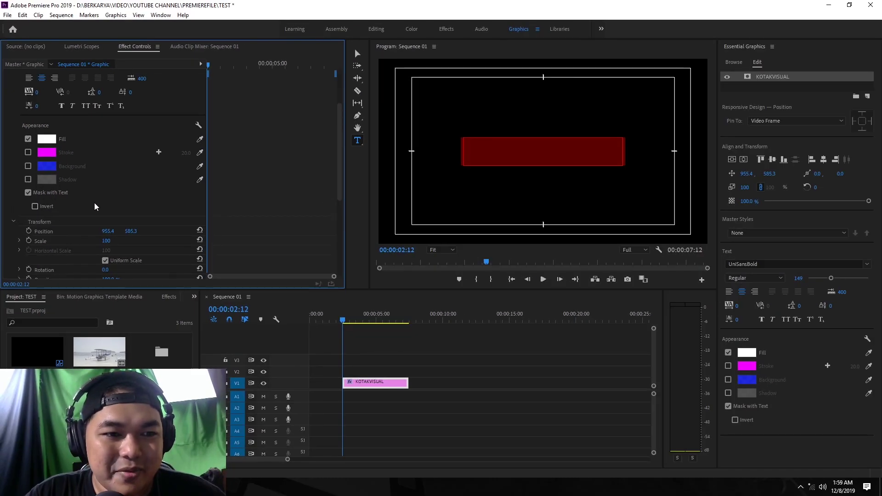
# Step: Reselect the KOTAKVISUAL layer and dismiss its context menu without changes
pyautogui.click(583, 214)
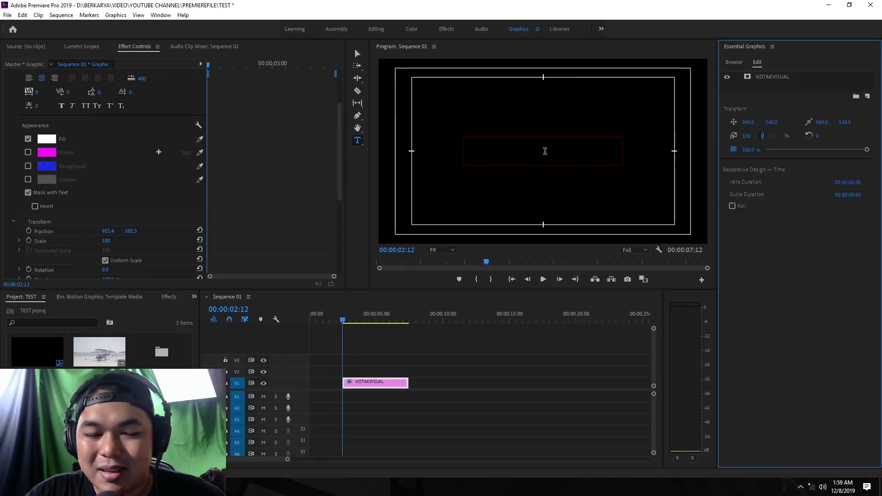
pyautogui.click(778, 75)
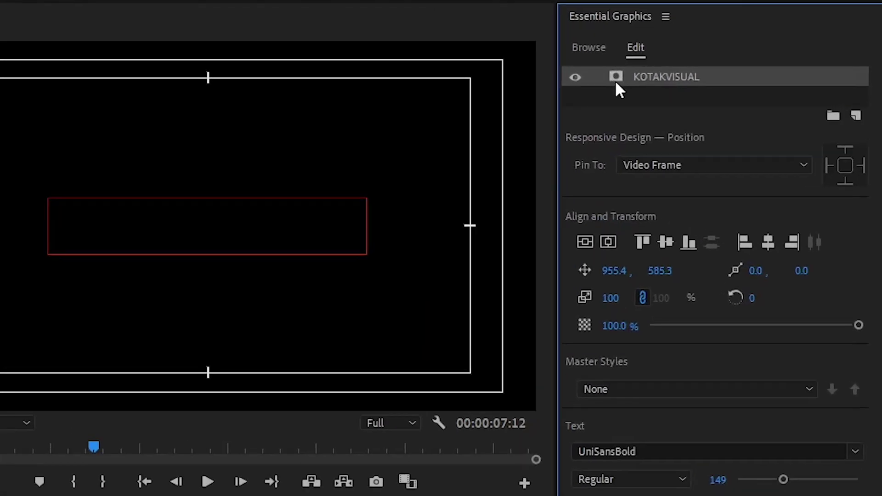
pyautogui.click(650, 91)
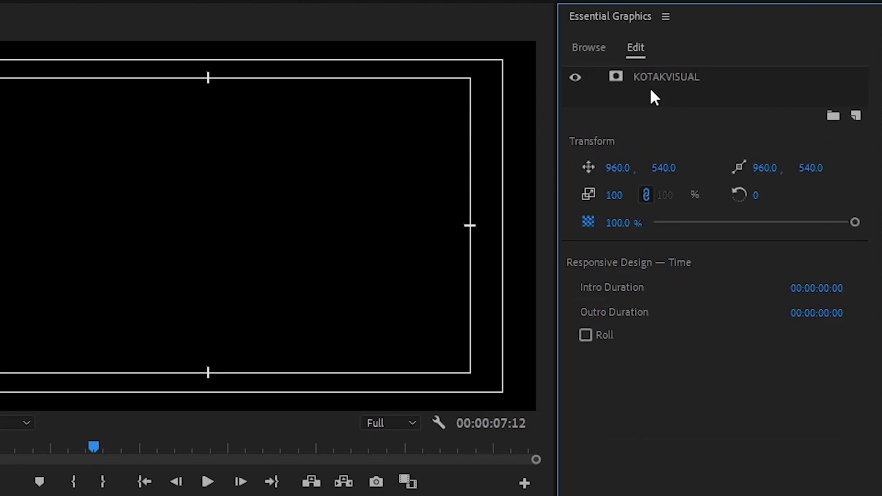
pyautogui.click(696, 78)
pyautogui.rightClick(697, 79)
pyautogui.click(675, 84)
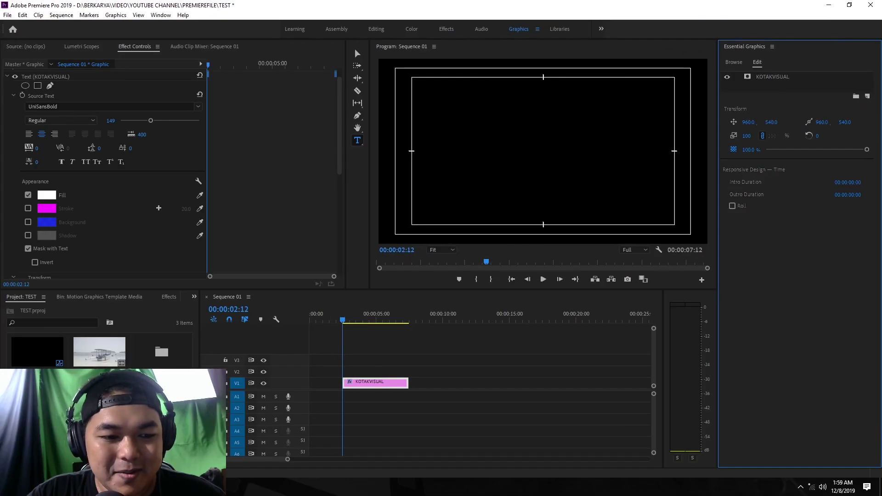
# Step: Add the C0040 boat footage as a layer in the graphic at 25% scale
pyautogui.click(91, 361)
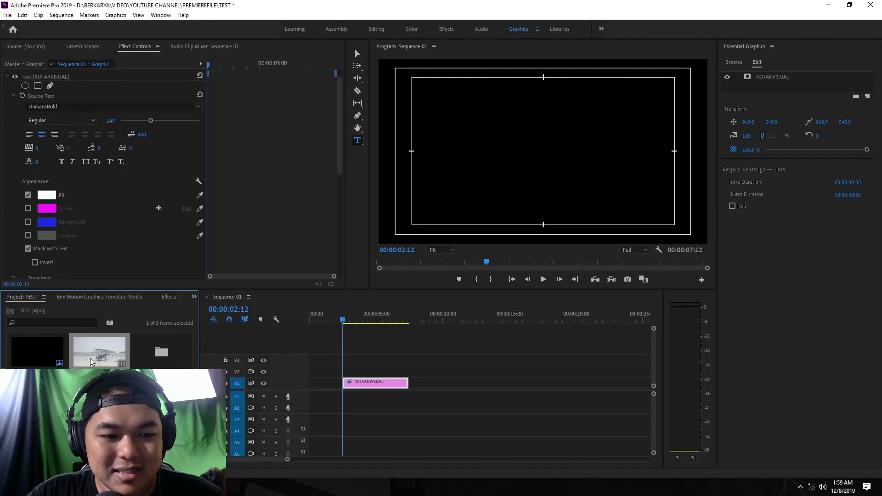
pyautogui.moveTo(91, 361); pyautogui.dragTo(758, 87)
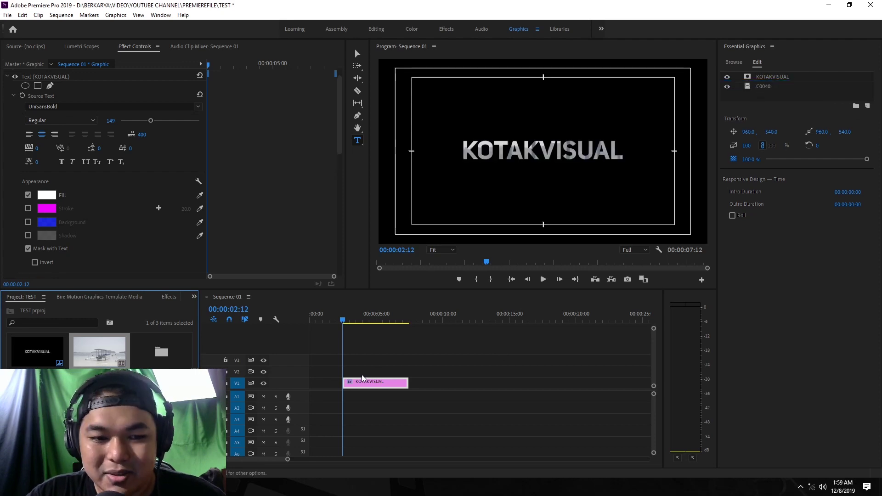
pyautogui.click(763, 86)
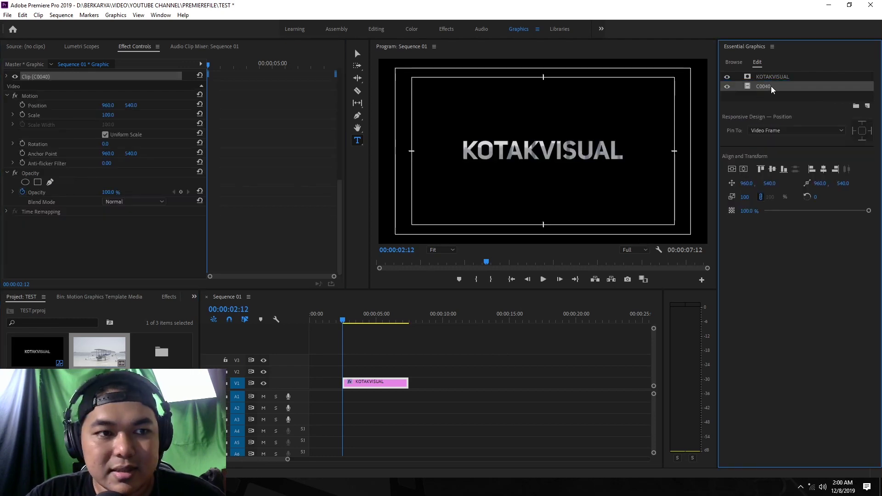
pyautogui.click(7, 76)
pyautogui.scroll(3, 119, 180)
pyautogui.scroll(-1, 119, 179)
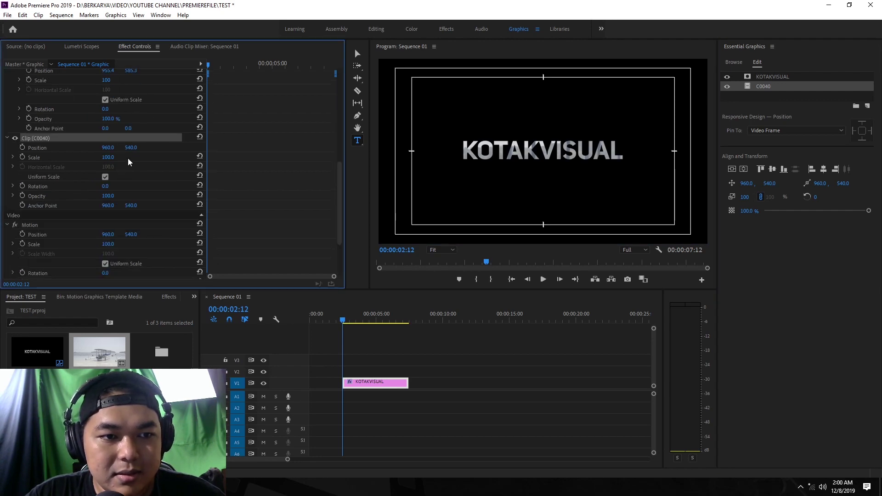
pyautogui.moveTo(106, 158); pyautogui.dragTo(72, 158)
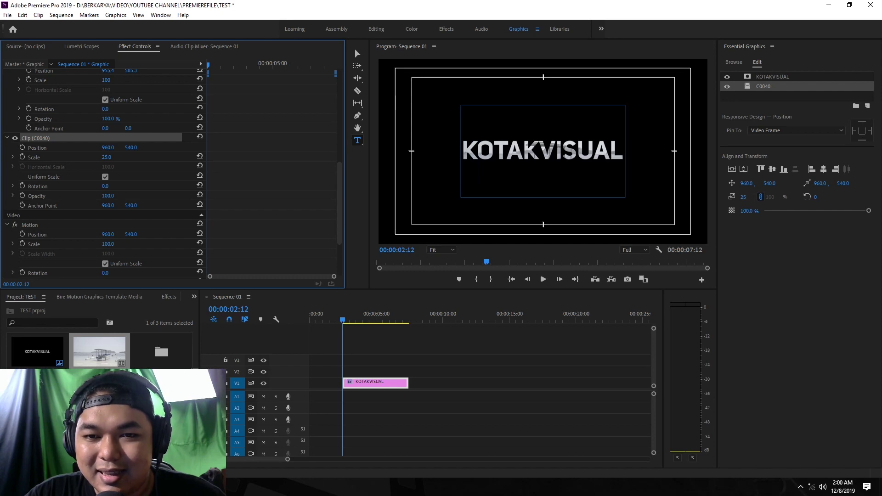
# Step: Move the title clip to the sequence start and play it back from 0:00
pyautogui.moveTo(367, 382); pyautogui.dragTo(335, 383)
pyautogui.press('Home')
pyautogui.press('space')
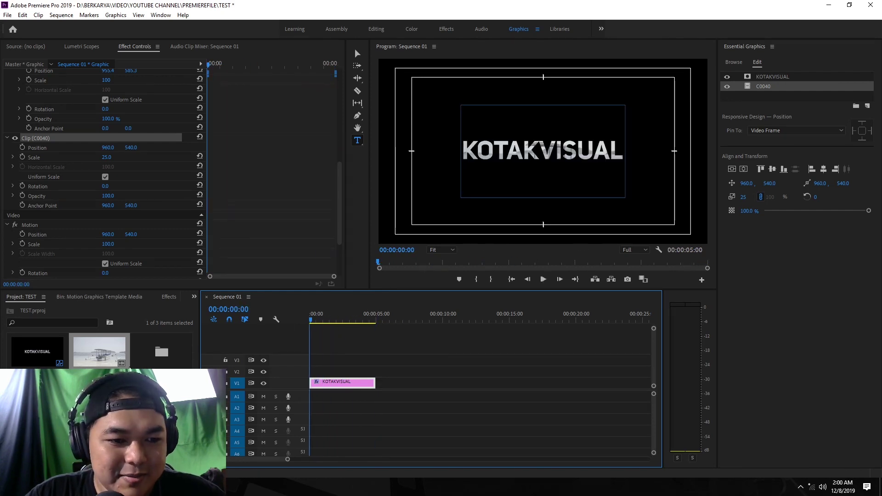
pyautogui.doubleClick(99, 352)
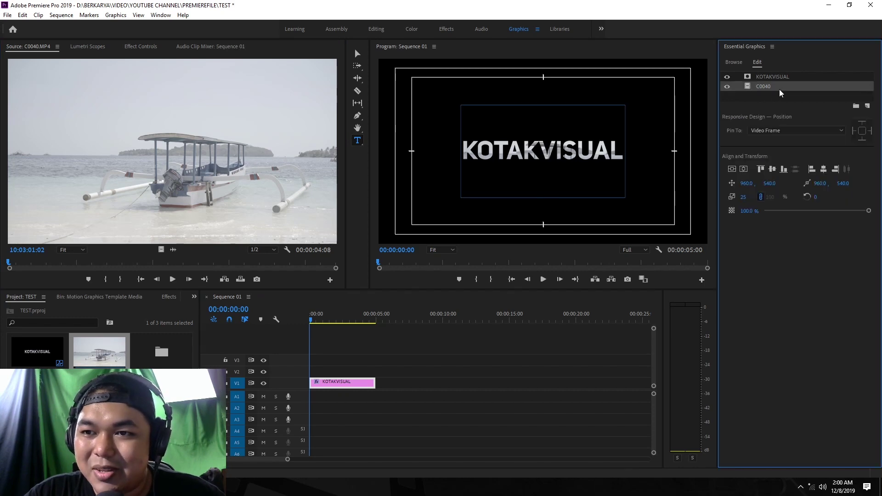
# Step: Invert the KOTAKVISUAL text mask so the footage surrounds the lettering
pyautogui.click(776, 77)
pyautogui.click(141, 47)
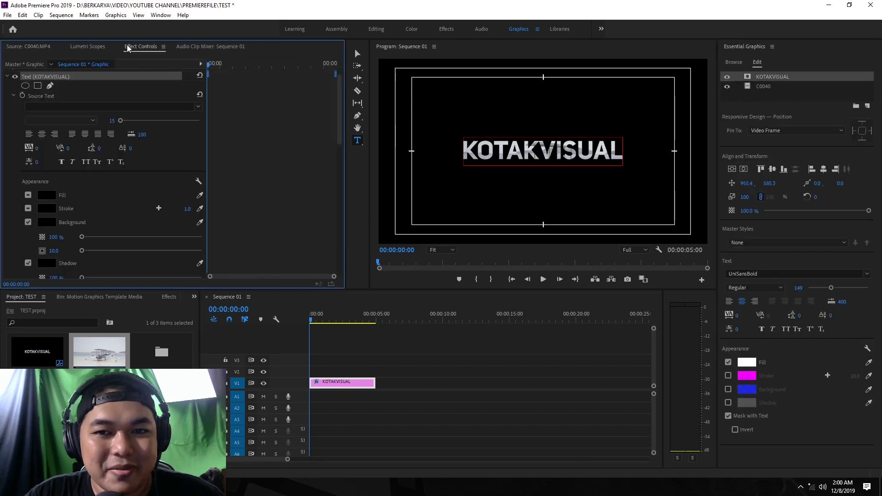
pyautogui.scroll(-5, 43, 248)
pyautogui.click(36, 152)
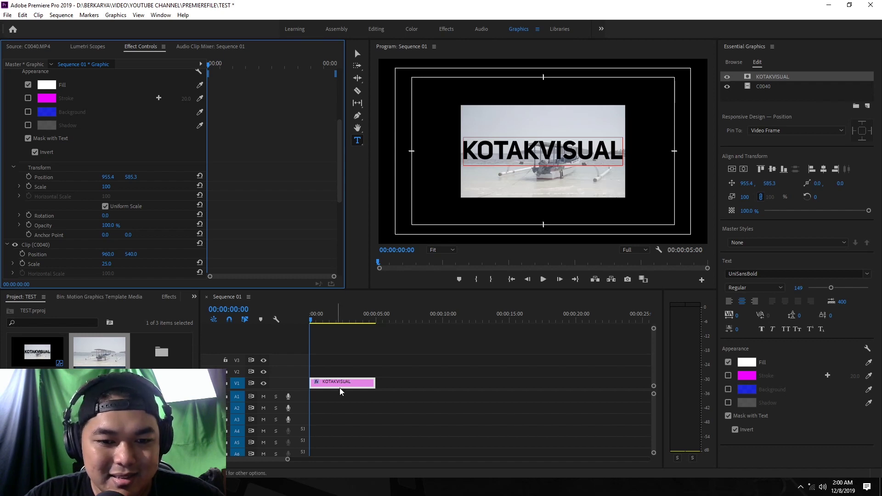
# Step: Reset the C0040 footage scale to 100% and park at 00:00:00:18
pyautogui.click(763, 87)
pyautogui.scroll(-5, 168, 179)
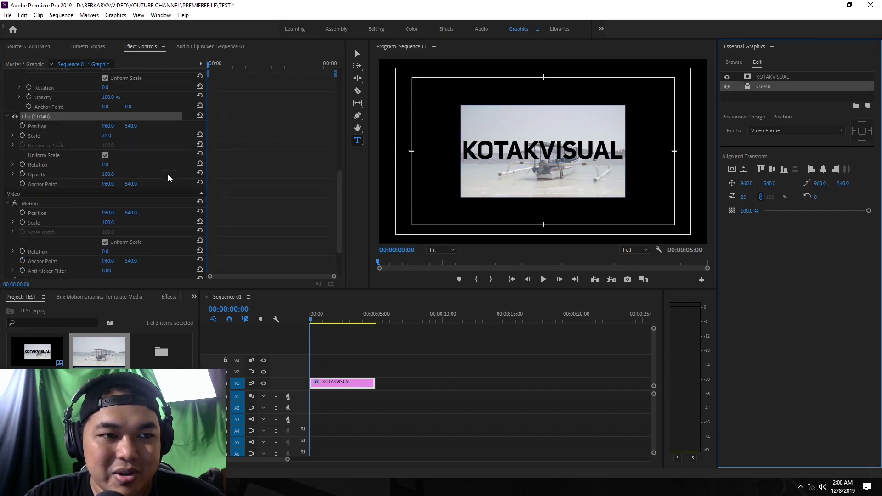
pyautogui.scroll(3, 266, 203)
pyautogui.click(200, 179)
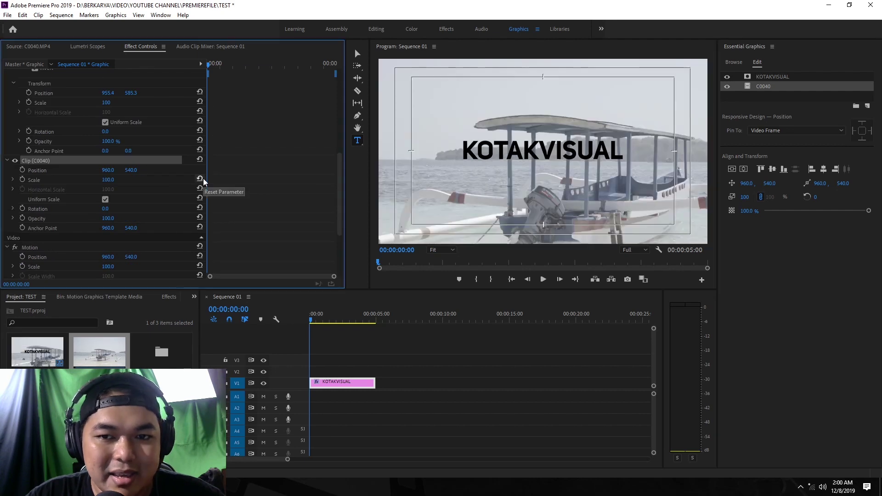
pyautogui.click(372, 354)
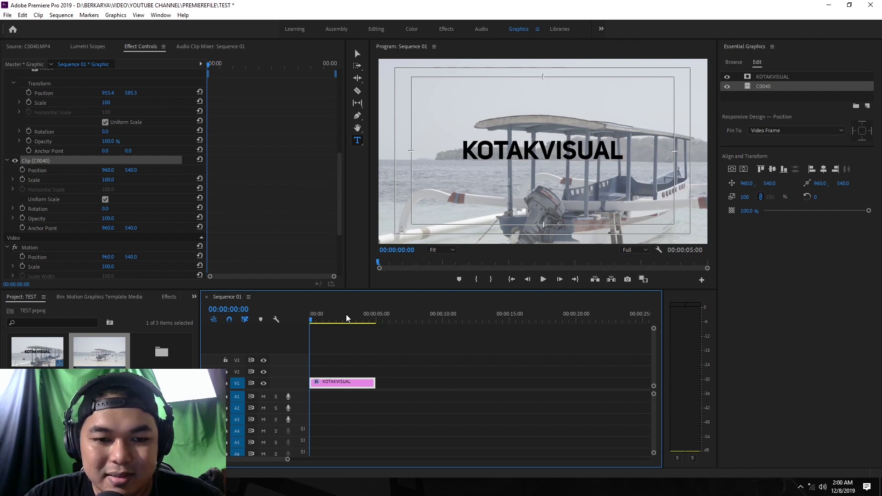
pyautogui.click(318, 317)
pyautogui.moveTo(327, 382); pyautogui.dragTo(329, 373)
pyautogui.click(182, 464)
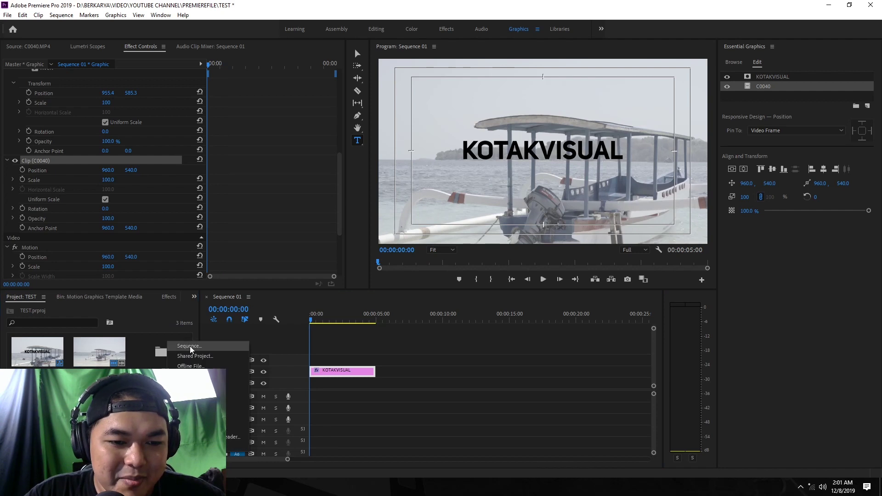
pyautogui.click(190, 417)
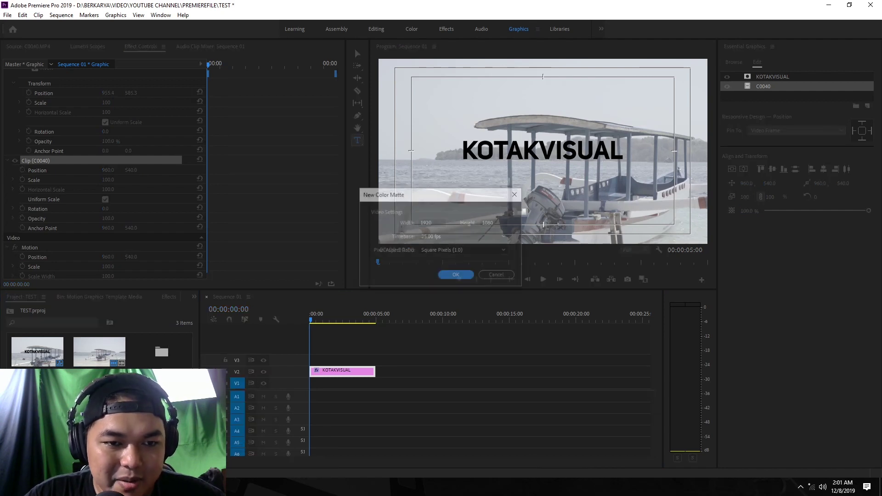
pyautogui.click(455, 274)
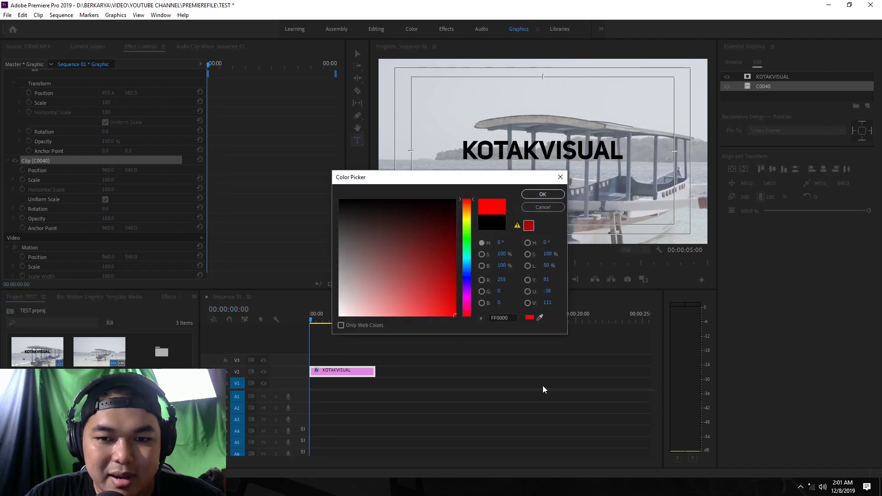
pyautogui.click(543, 194)
pyautogui.click(420, 259)
pyautogui.moveTo(325, 385); pyautogui.dragTo(304, 386)
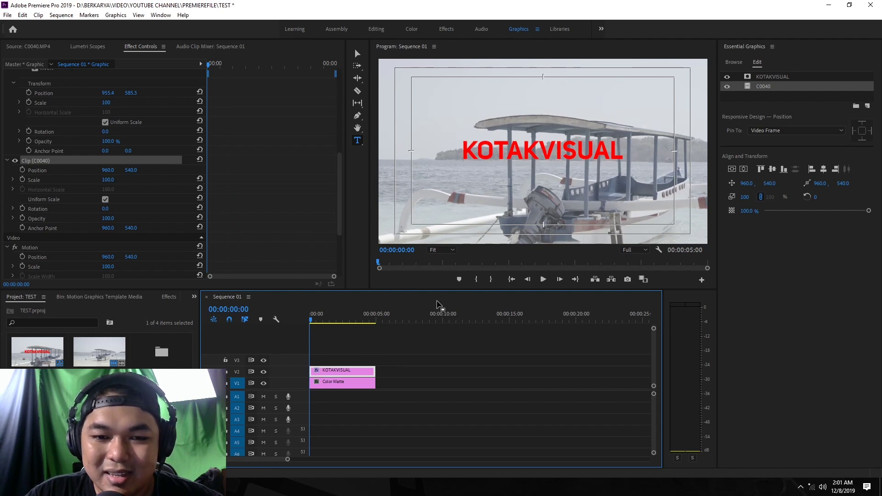
pyautogui.click(355, 382)
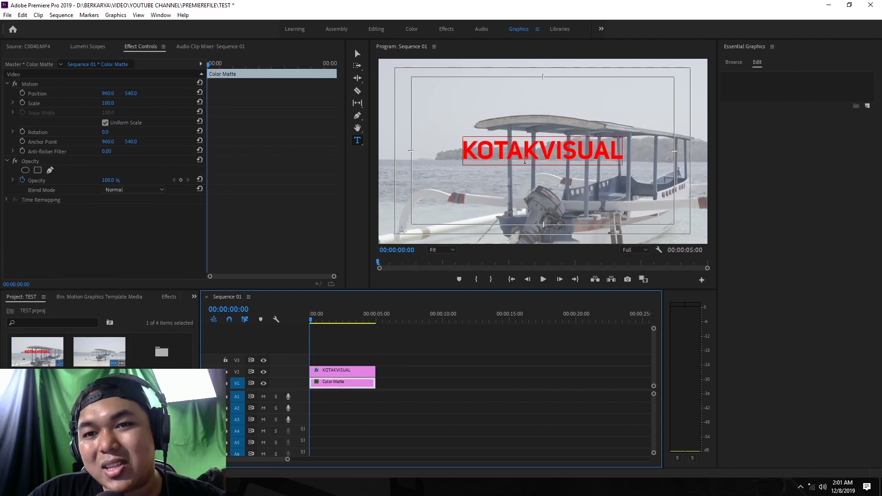
pyautogui.press('Delete')
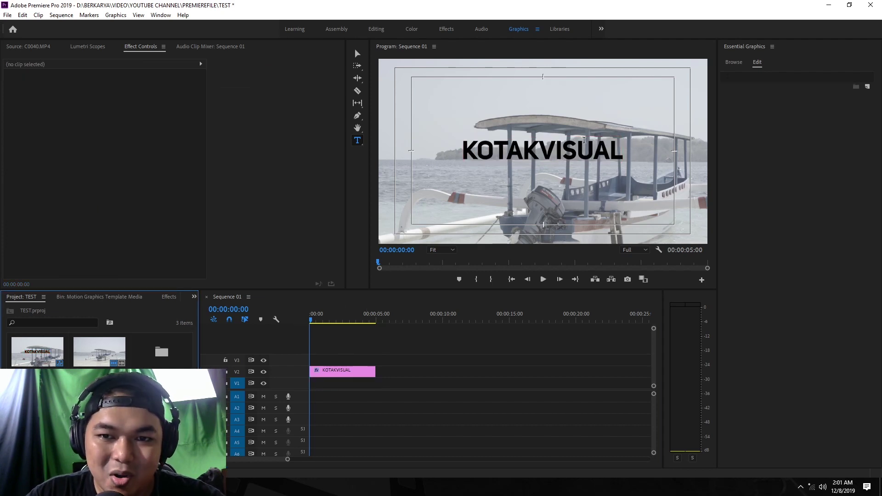
# Step: Import the C0057 boat footage and slide the KOTAKVISUAL title later over it
pyautogui.hotkey('ctrl', 'i')
pyautogui.press('Return')
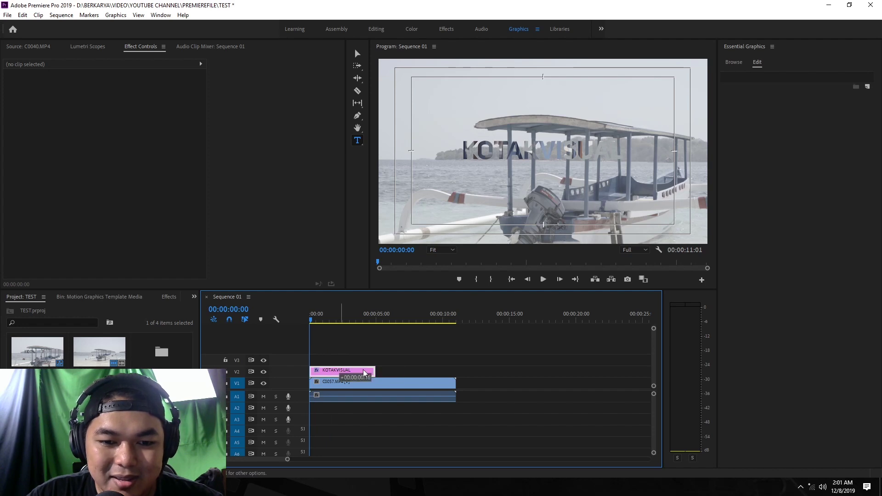
pyautogui.moveTo(340, 371); pyautogui.dragTo(363, 371)
pyautogui.moveTo(361, 324)
pyautogui.mouseDown()
pyautogui.moveTo(329, 321)
pyautogui.moveTo(388, 322)
pyautogui.mouseUp()
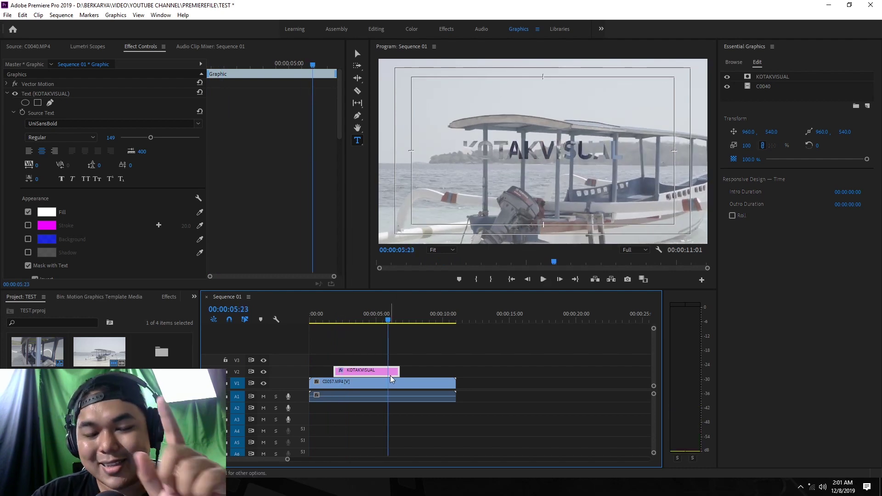
# Step: Remove C0057, move the KOTAKVISUAL title to the start of V1, then delete it
pyautogui.click(407, 371)
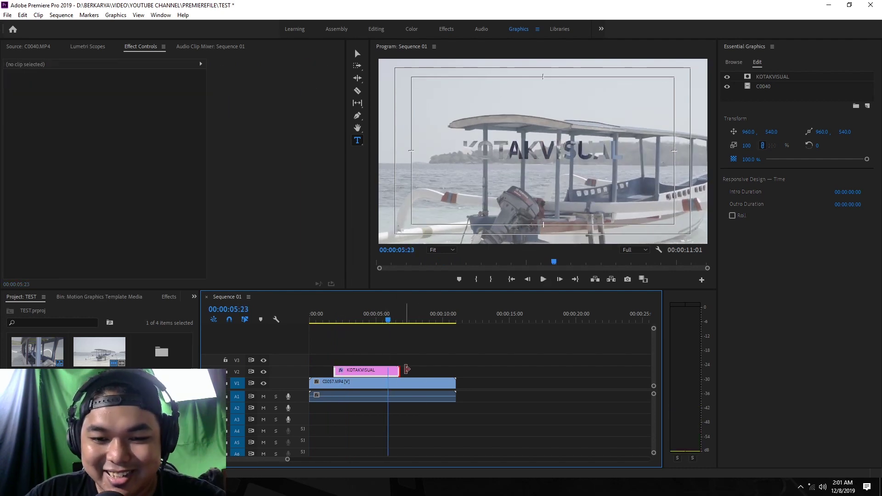
pyautogui.click(392, 374)
pyautogui.click(392, 398)
pyautogui.press('Delete')
pyautogui.moveTo(345, 370); pyautogui.dragTo(324, 391)
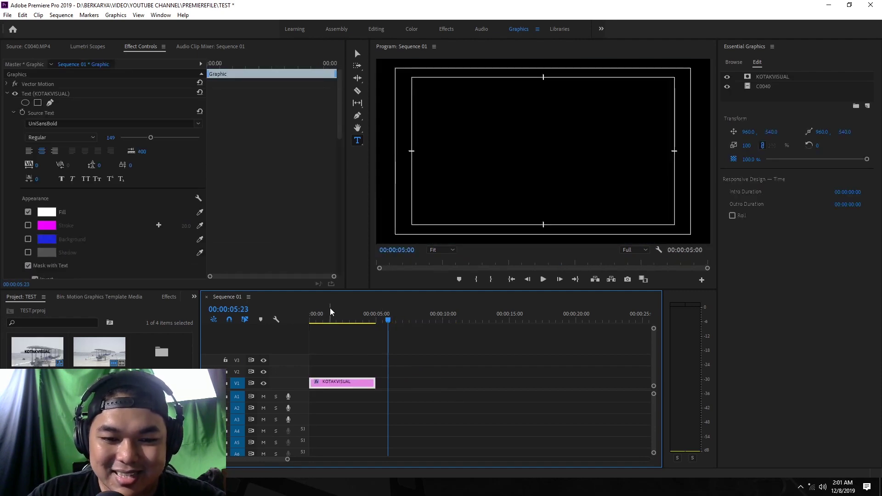
pyautogui.moveTo(331, 313); pyautogui.dragTo(284, 334)
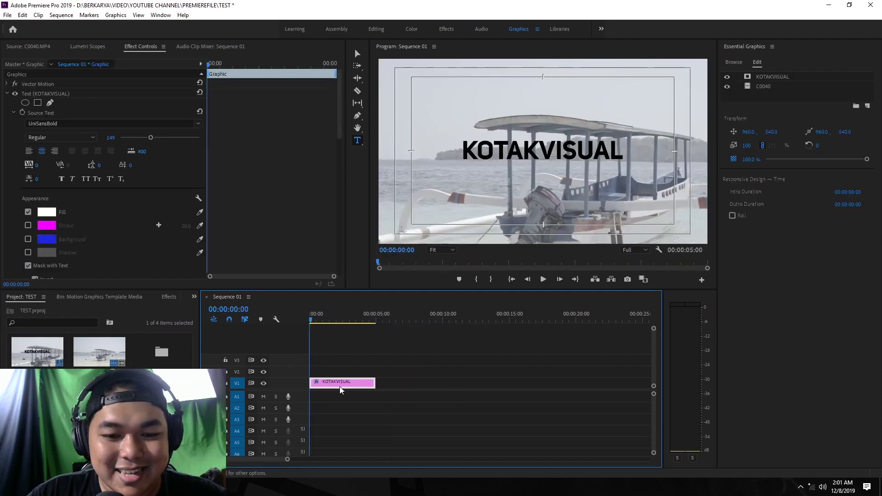
pyautogui.press('Delete')
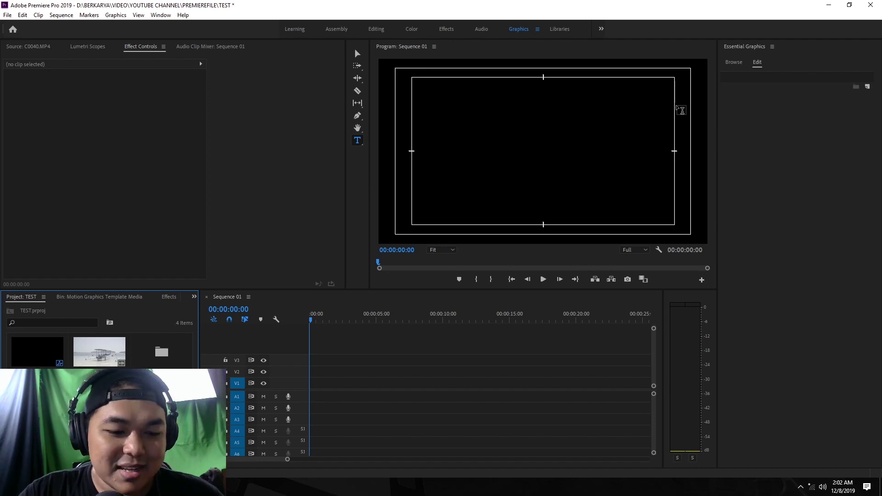
pyautogui.click(357, 54)
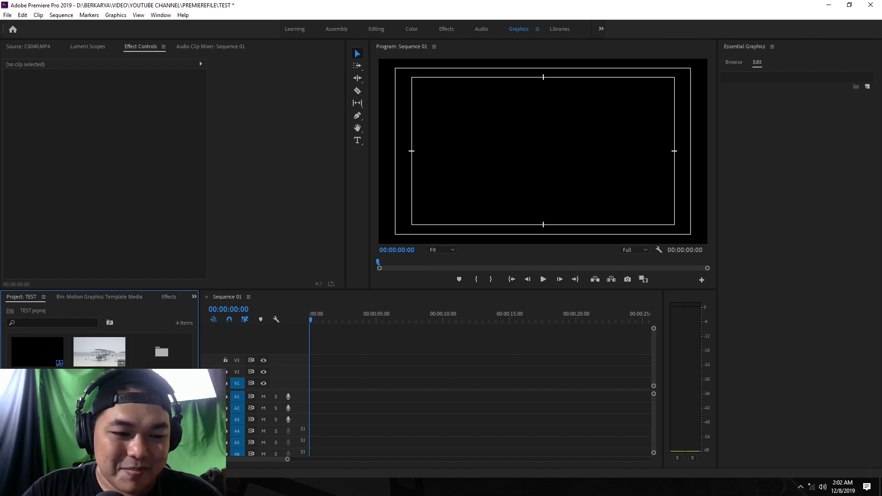
pyautogui.click(357, 140)
# Step: Type a JUDUL SATU title at size 64 and move it to the lower left
pyautogui.click(397, 198)
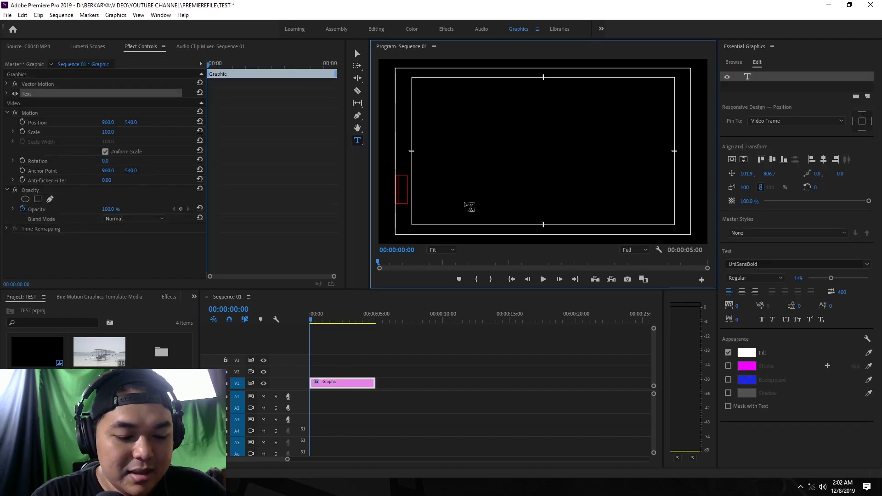
pyautogui.write('JUDUL')
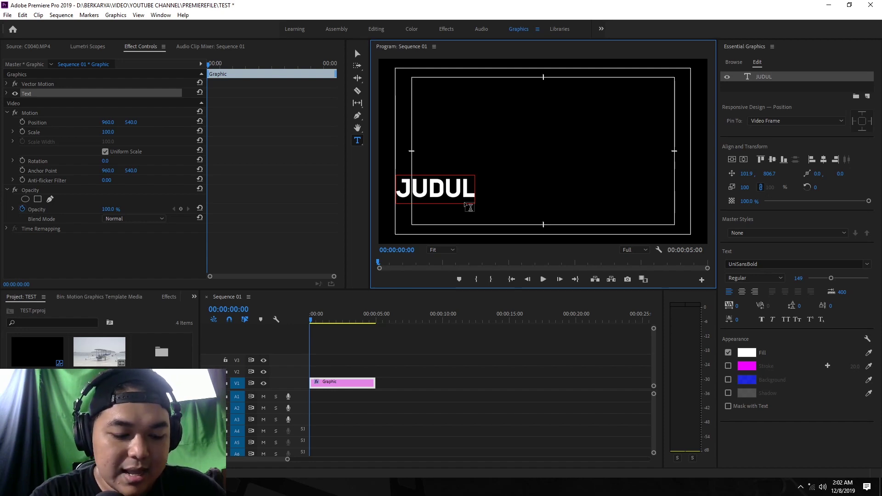
pyautogui.write(' SATU')
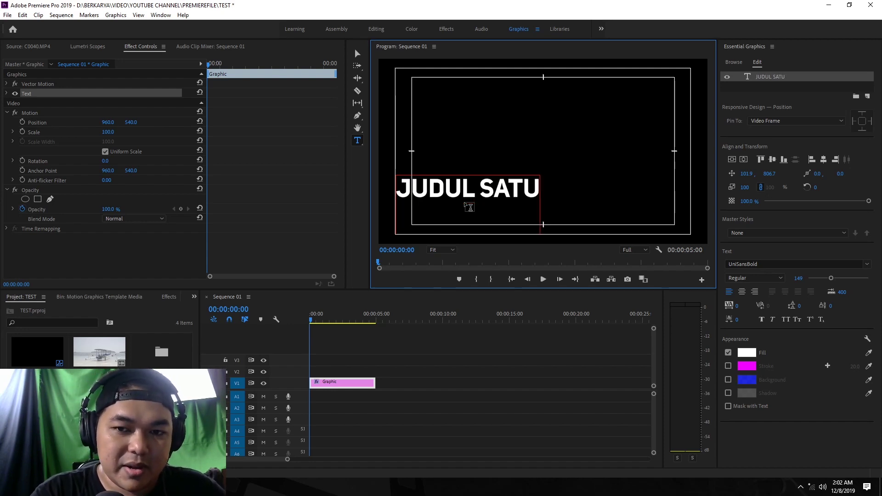
pyautogui.moveTo(830, 278); pyautogui.dragTo(818, 279)
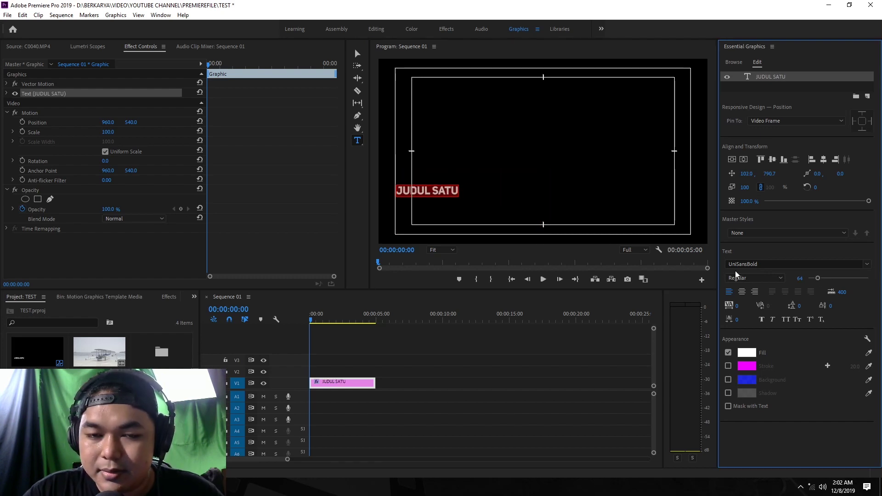
pyautogui.click(357, 54)
pyautogui.click(439, 196)
pyautogui.moveTo(438, 196); pyautogui.dragTo(431, 208)
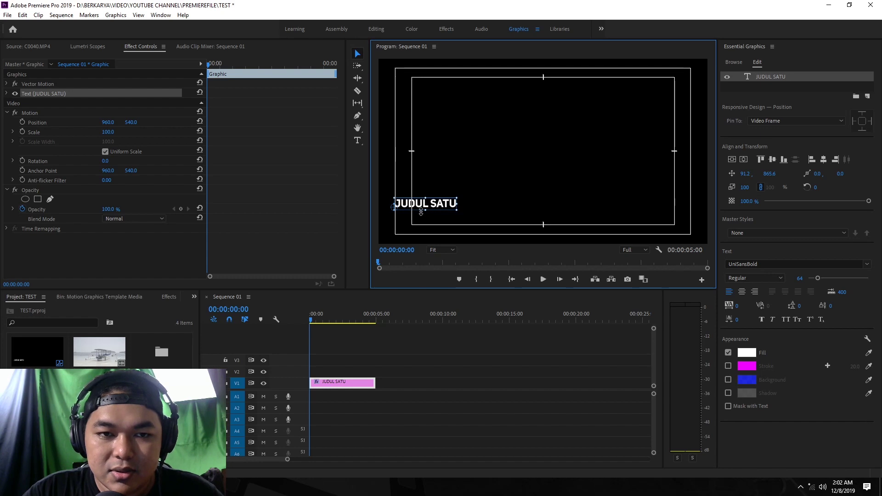
# Step: Add a second text layer reading SUB JUDUL SATU beside it
pyautogui.click(359, 141)
pyautogui.click(464, 207)
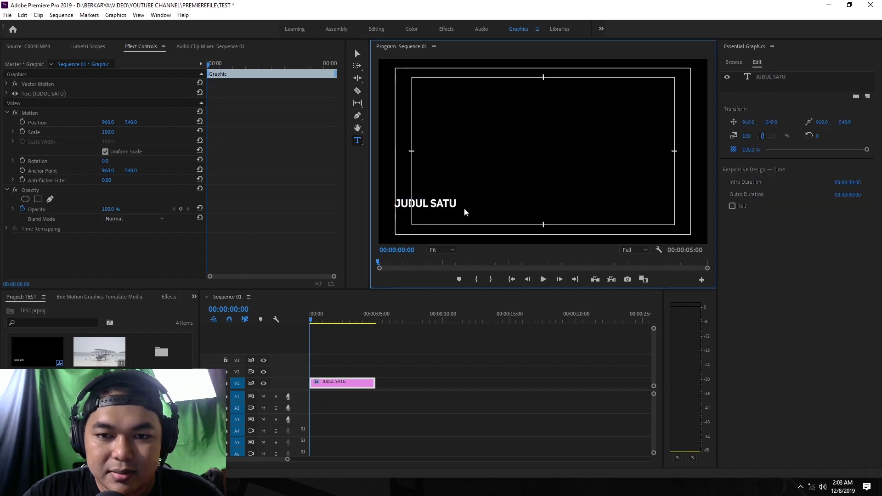
pyautogui.write('SUB JUDUL SATU')
# Step: Move SUB JUDUL SATU directly beneath JUDUL SATU and zoom the monitor to 75%
pyautogui.press('Escape')
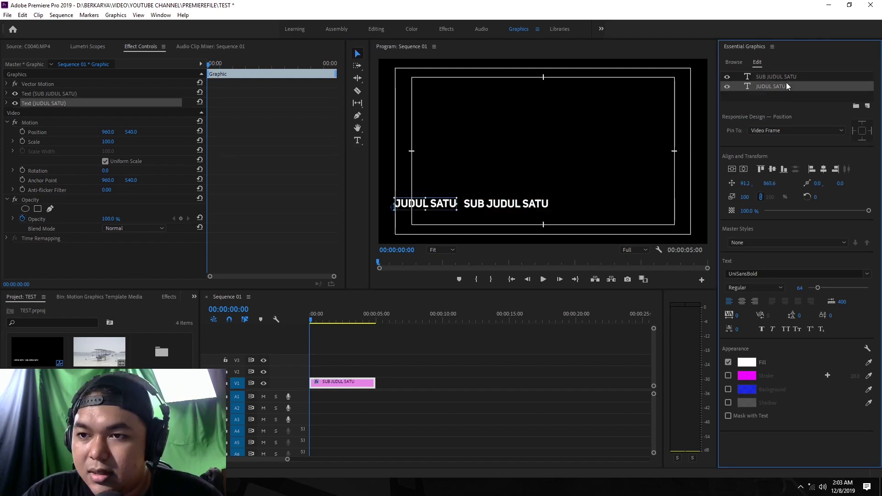
pyautogui.moveTo(504, 205)
pyautogui.mouseDown()
pyautogui.moveTo(434, 220)
pyautogui.moveTo(443, 213)
pyautogui.mouseUp()
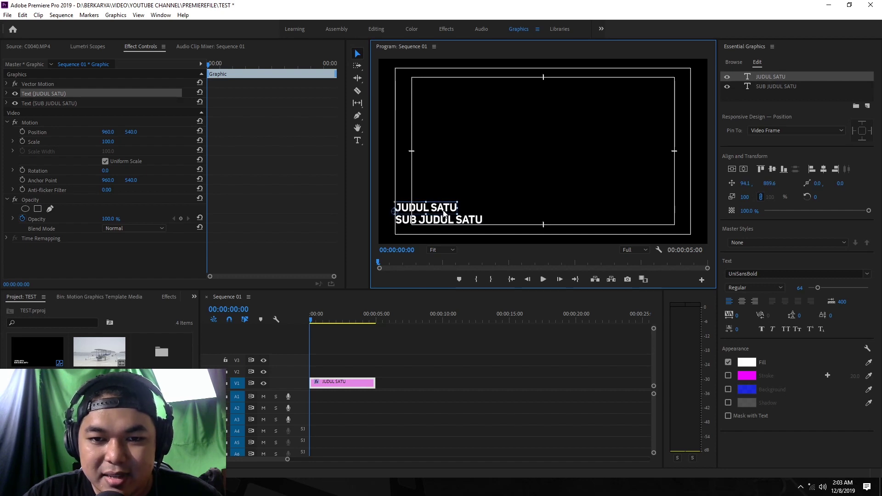
pyautogui.press('=')
pyautogui.moveTo(707, 145); pyautogui.dragTo(704, 202)
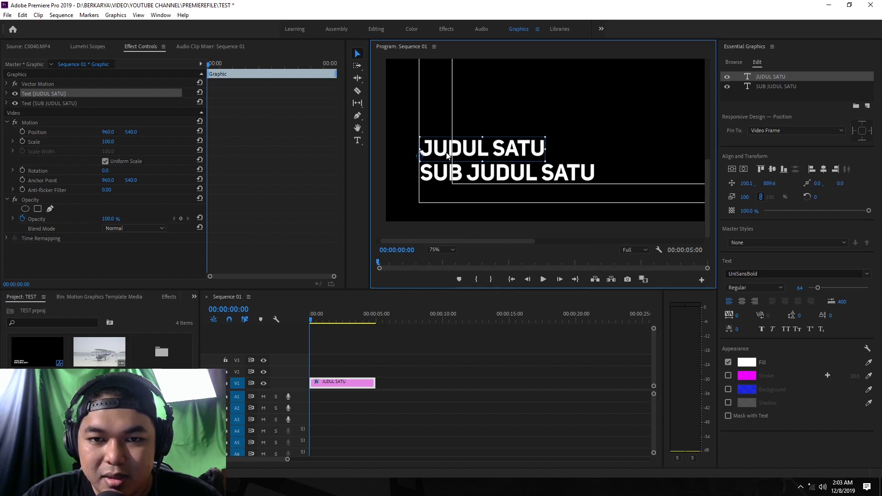
# Step: Set the subtitle to size 43, append 'NAMA TEXT', and nudge it up under the title
pyautogui.doubleClick(459, 174)
pyautogui.moveTo(817, 288); pyautogui.dragTo(814, 288)
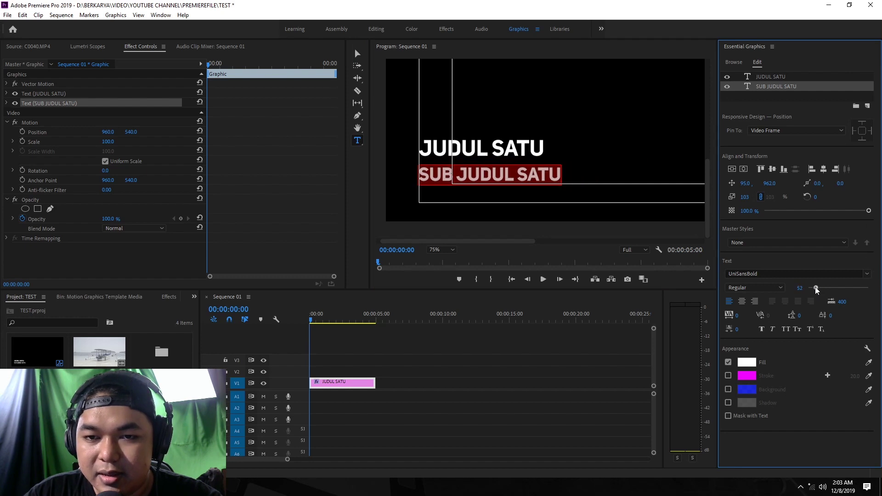
pyautogui.click(532, 176)
pyautogui.write('NAMA')
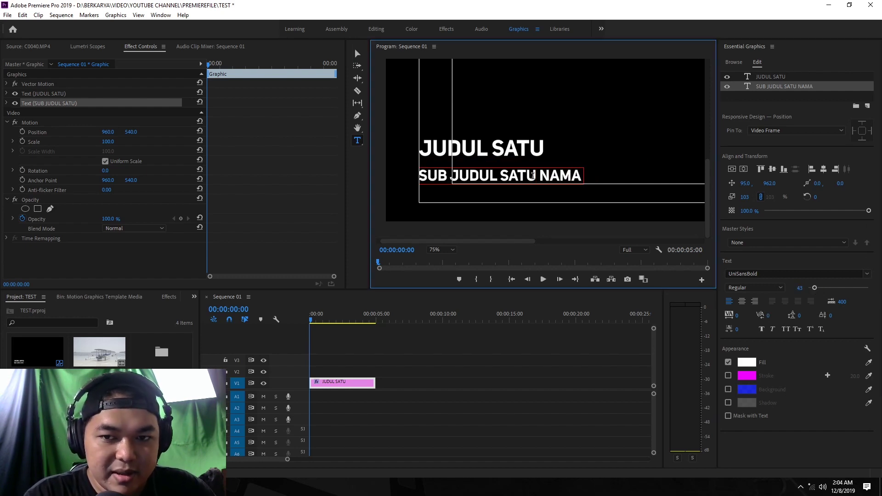
pyautogui.write(' TEXT')
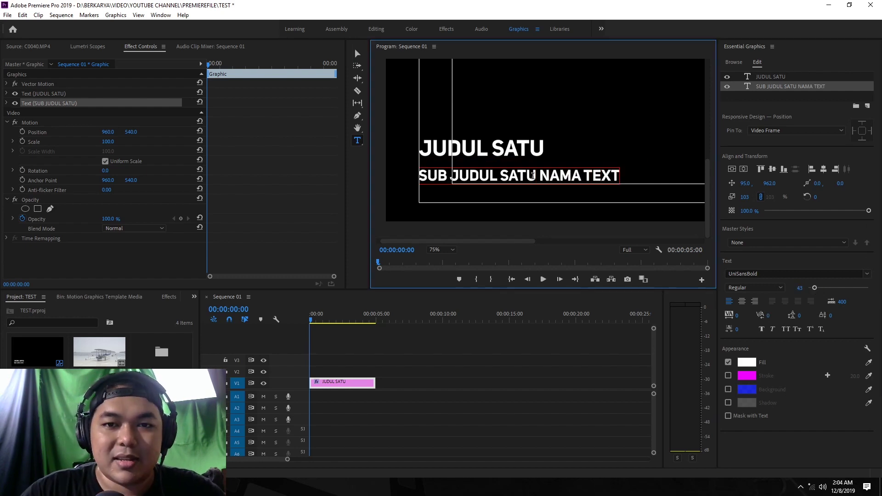
pyautogui.click(357, 53)
pyautogui.moveTo(474, 180); pyautogui.dragTo(475, 175)
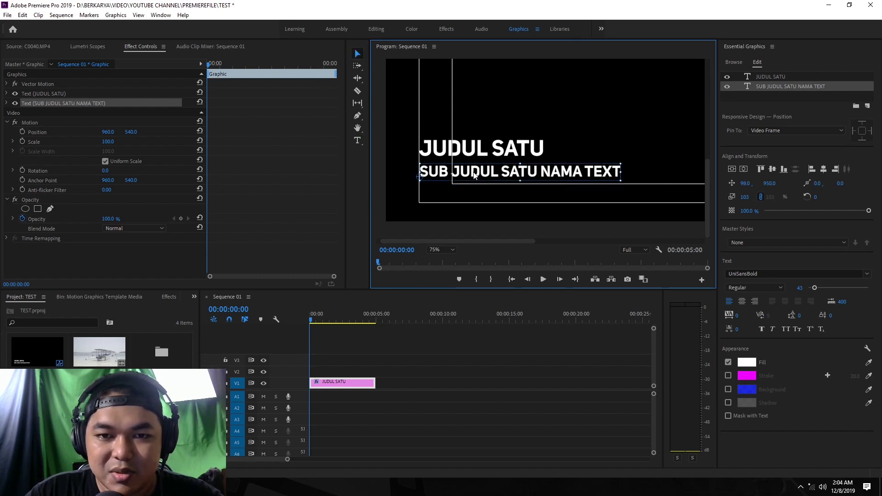
# Step: Change the subtitle's font to Uni Sans and deselect to preview both titles
pyautogui.doubleClick(475, 175)
pyautogui.click(831, 275)
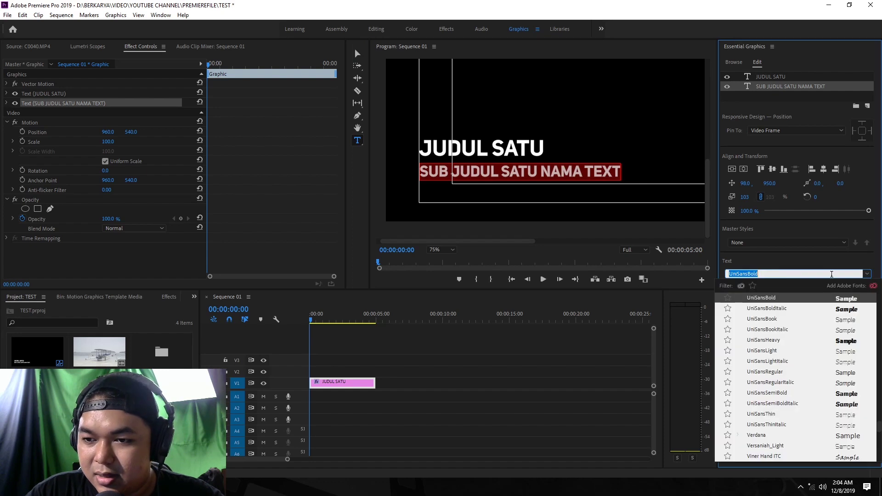
pyautogui.scroll(1, 791, 313)
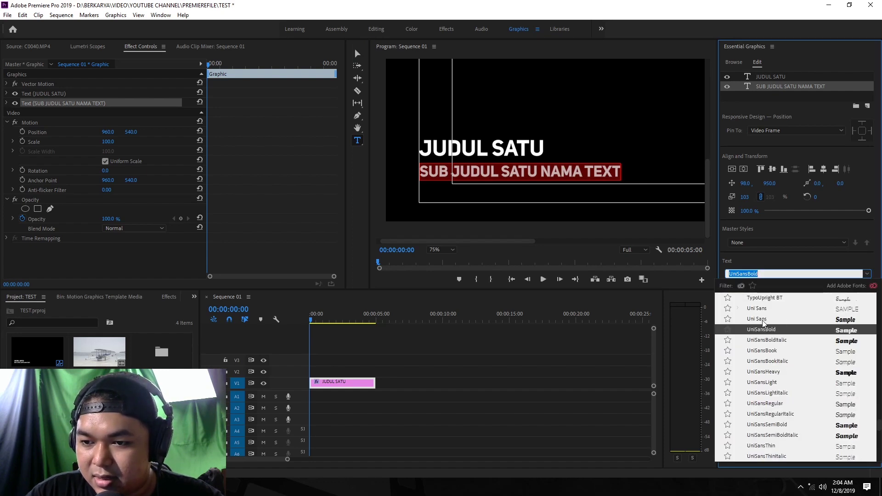
pyautogui.click(771, 311)
pyautogui.press('Escape')
pyautogui.click(495, 136)
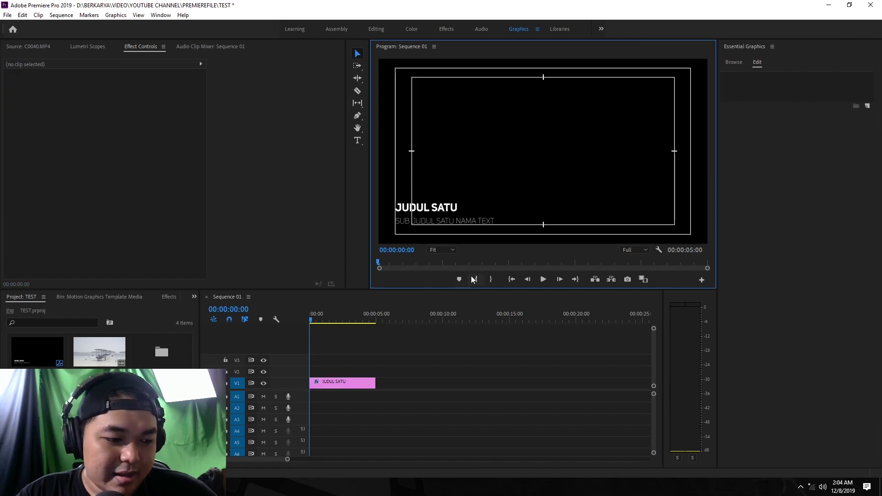
# Step: Preview the frame full screen, then set the Program monitor zoom to 75%
pyautogui.hotkey('ctrl', '`')
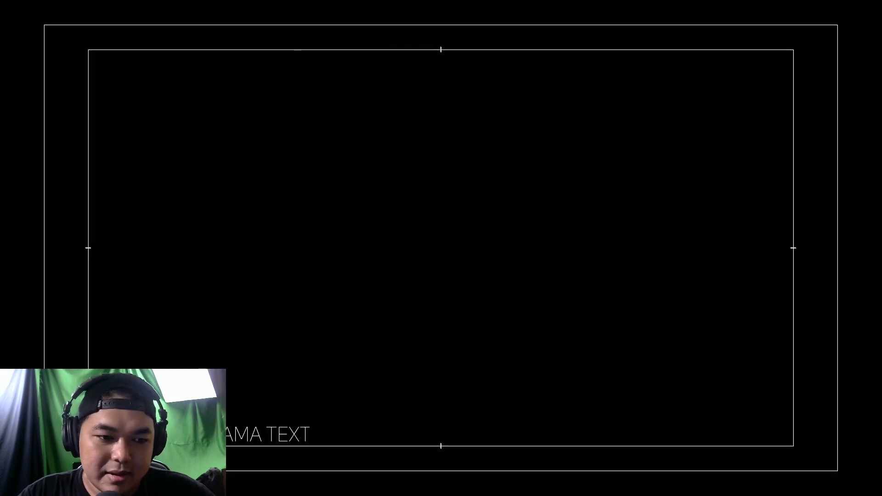
pyautogui.hotkey('ctrl', '`')
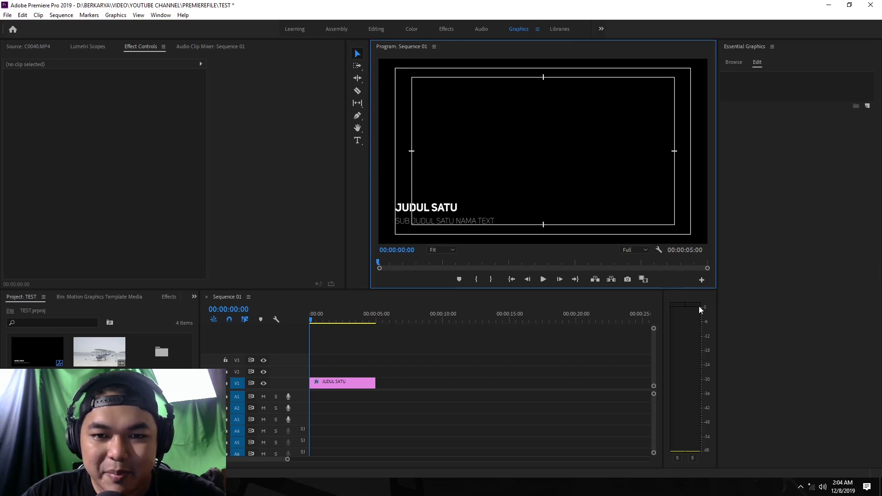
pyautogui.click(445, 253)
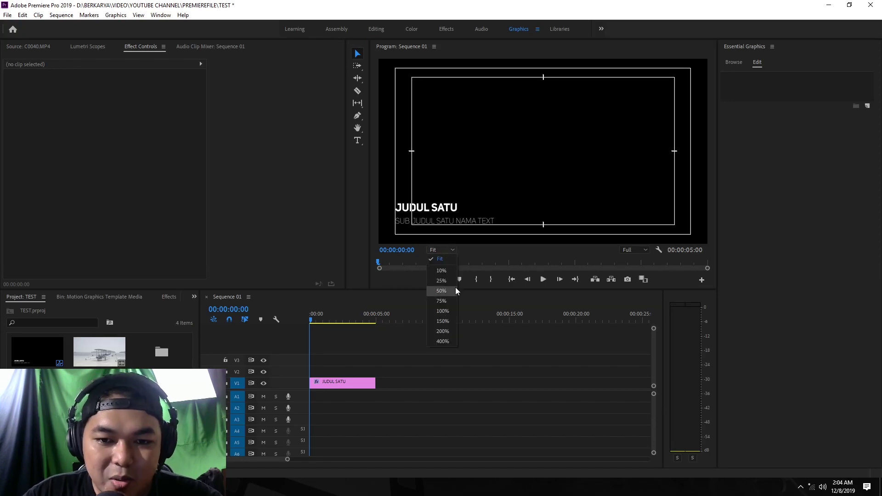
pyautogui.click(454, 301)
pyautogui.moveTo(516, 240); pyautogui.dragTo(445, 241)
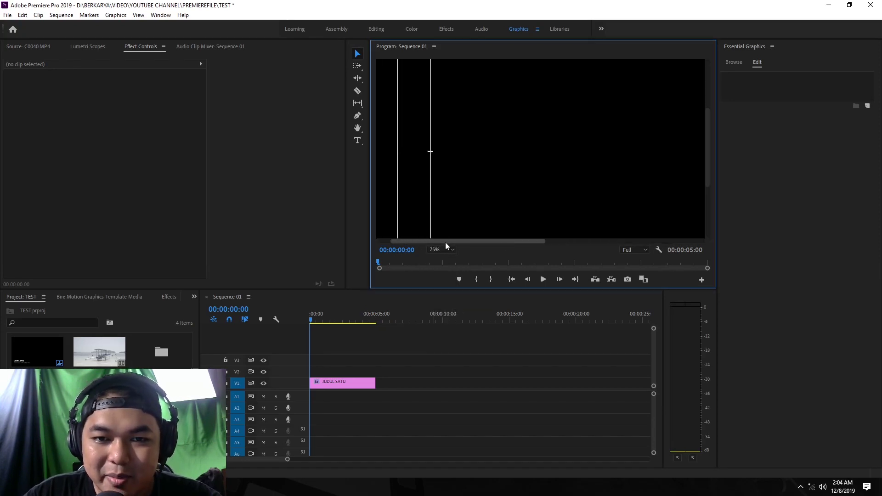
pyautogui.moveTo(709, 145); pyautogui.dragTo(708, 196)
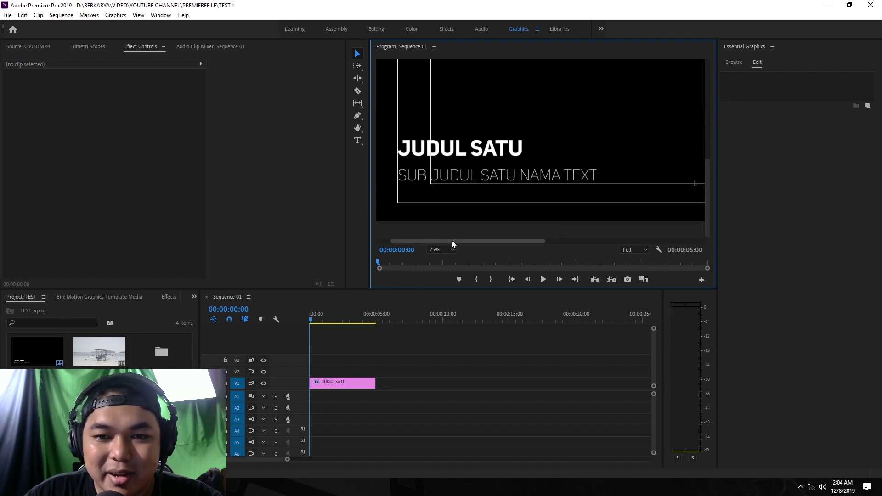
pyautogui.moveTo(451, 240); pyautogui.dragTo(436, 241)
# Step: Select JUDUL SATU and collapse its text, Motion and Opacity groups in Effect Controls
pyautogui.click(509, 157)
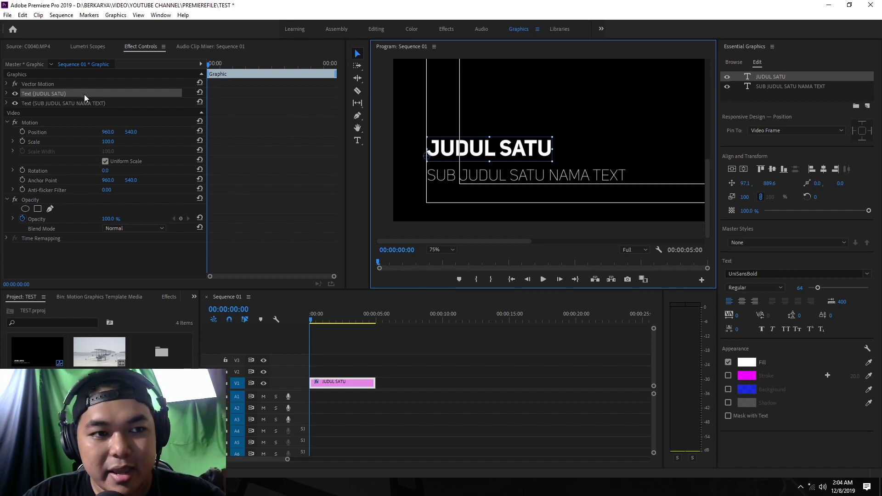
pyautogui.click(7, 93)
pyautogui.click(7, 93)
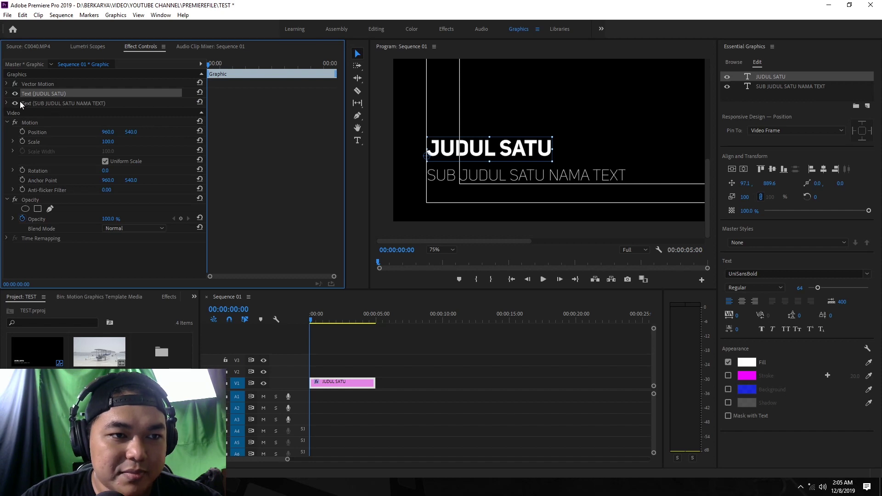
pyautogui.click(7, 122)
pyautogui.click(7, 132)
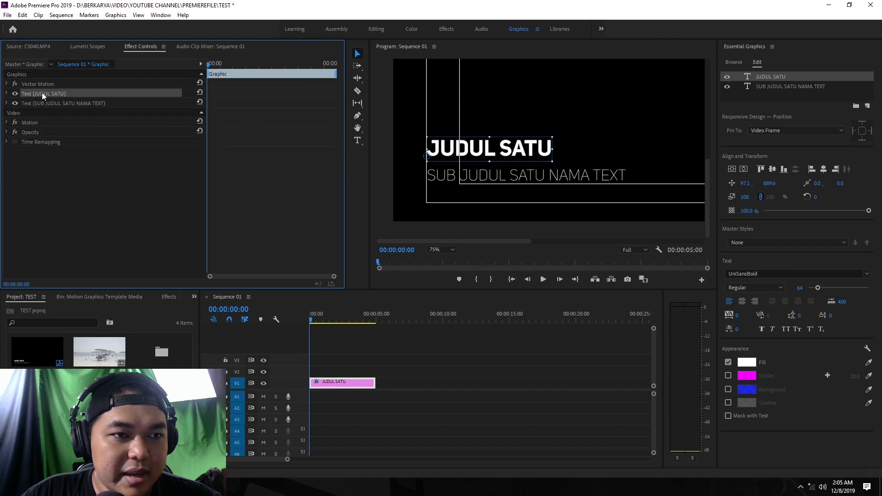
# Step: Keyframe the title's Position: Y 889.6 later, Y 1131.6 below the frame at the start
pyautogui.click(6, 93)
pyautogui.scroll(-2, 37, 133)
pyautogui.scroll(-2, 32, 140)
pyautogui.scroll(-2, 32, 147)
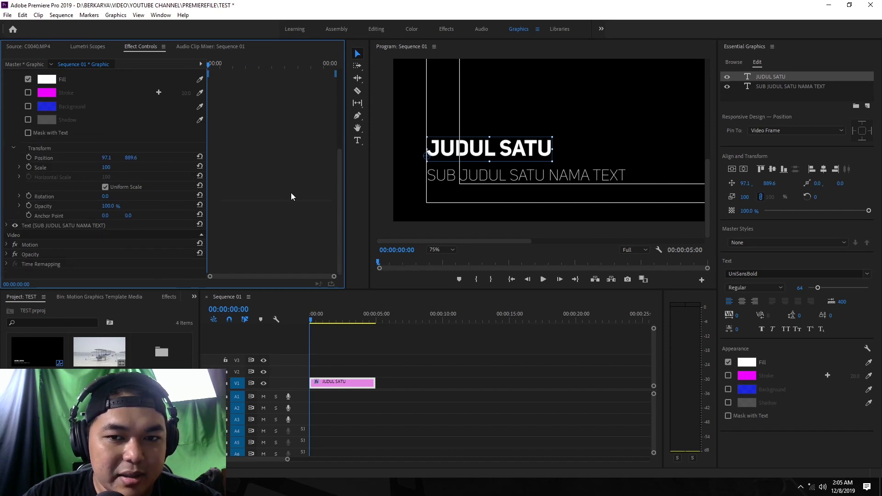
pyautogui.click(29, 158)
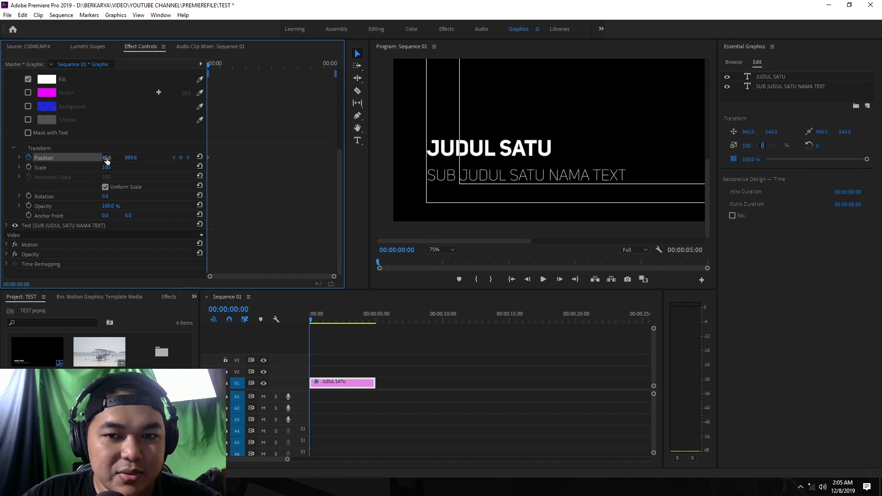
pyautogui.moveTo(208, 158); pyautogui.dragTo(299, 158)
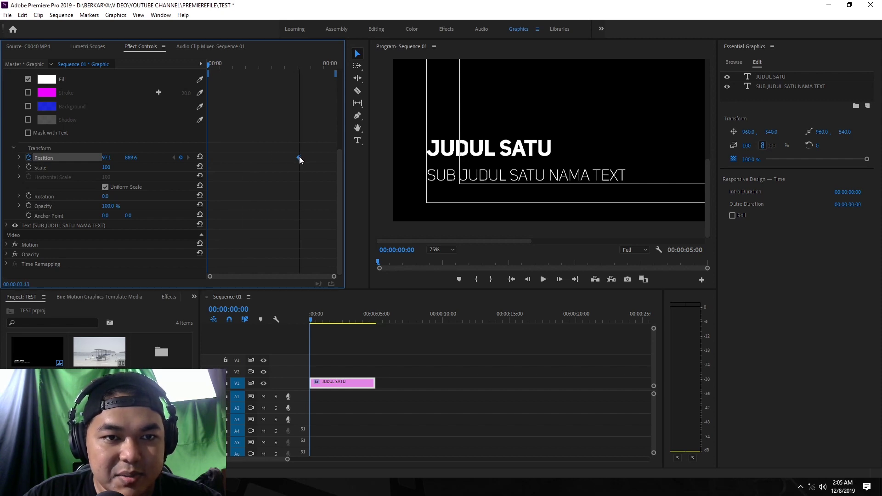
pyautogui.moveTo(140, 157)
pyautogui.mouseDown()
pyautogui.moveTo(248, 157)
pyautogui.moveTo(217, 157)
pyautogui.mouseUp()
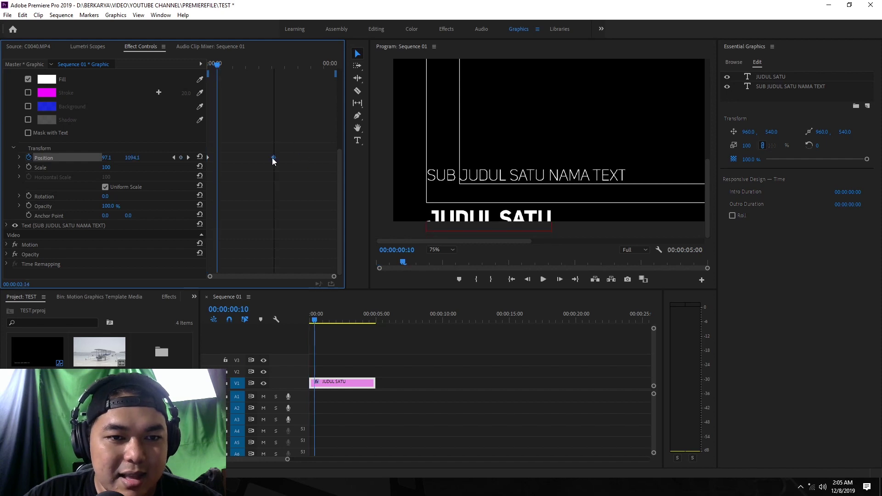
# Step: Apply Ease Out and Ease In to the two Position keyframes and play the animation
pyautogui.moveTo(214, 67); pyautogui.dragTo(196, 64)
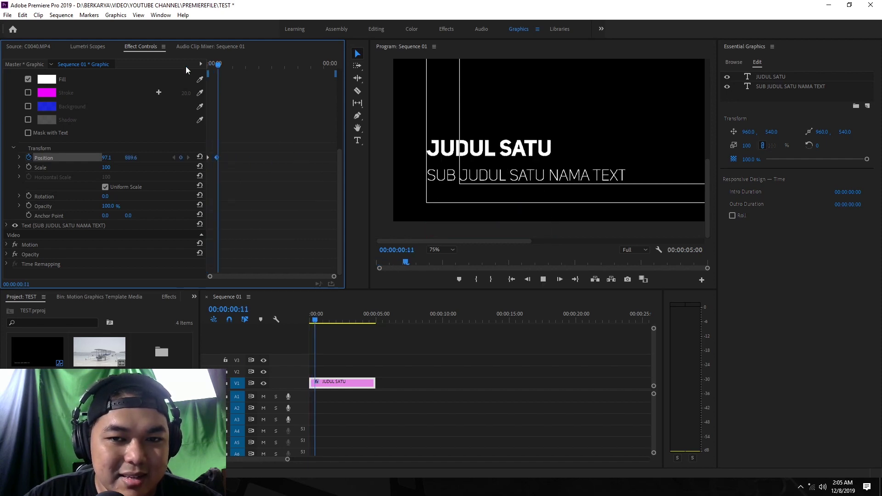
pyautogui.rightClick(218, 157)
pyautogui.moveTo(288, 238)
pyautogui.click(345, 296)
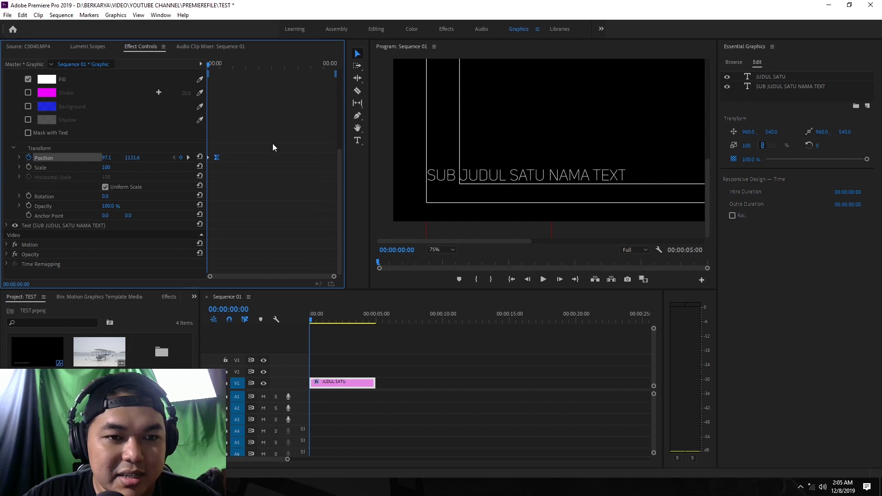
pyautogui.rightClick(217, 157)
pyautogui.click(346, 286)
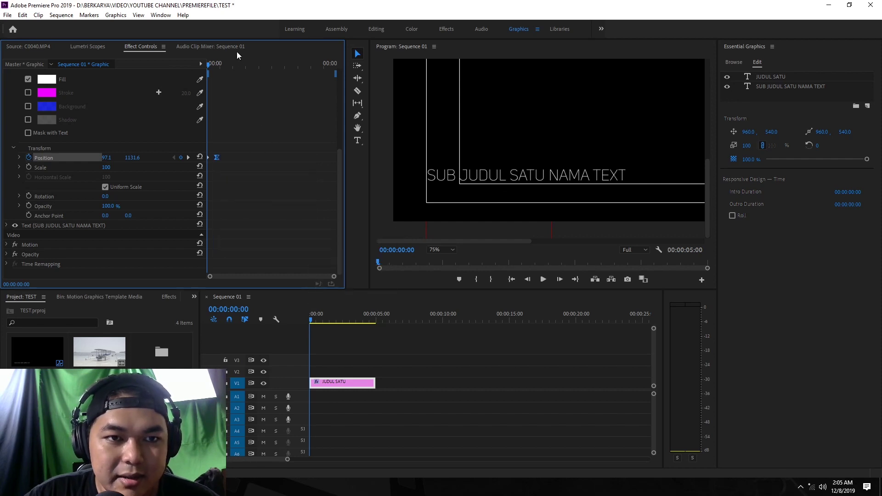
pyautogui.press('space')
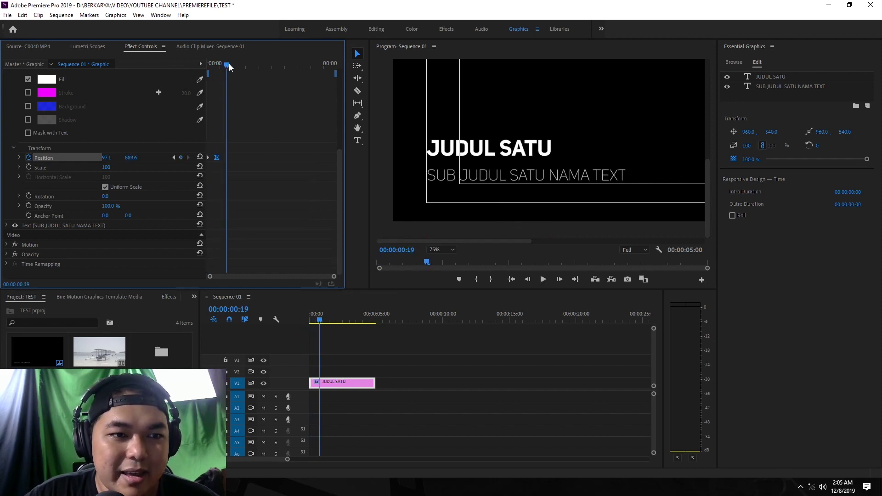
pyautogui.moveTo(230, 67); pyautogui.dragTo(215, 64)
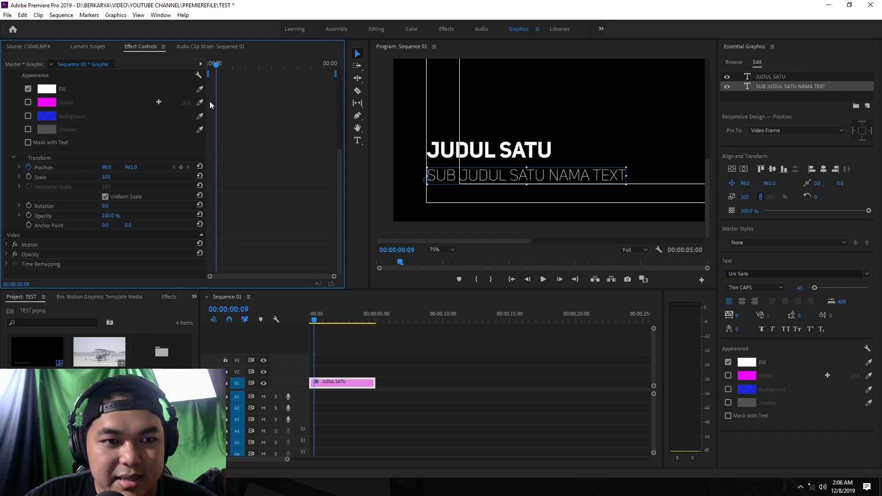
# Step: Keyframe the subtitle's Position at Y 961, then set Y 1137 at 00:00:00:00
pyautogui.click(26, 168)
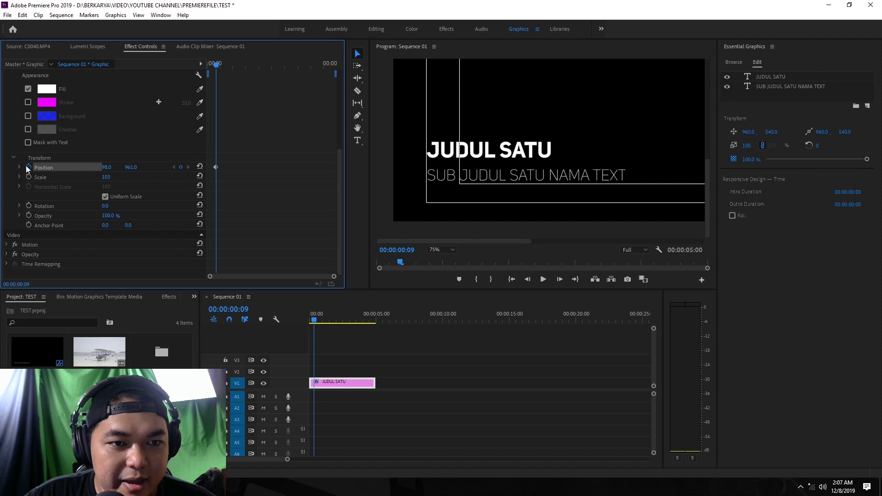
pyautogui.moveTo(218, 69); pyautogui.dragTo(208, 65)
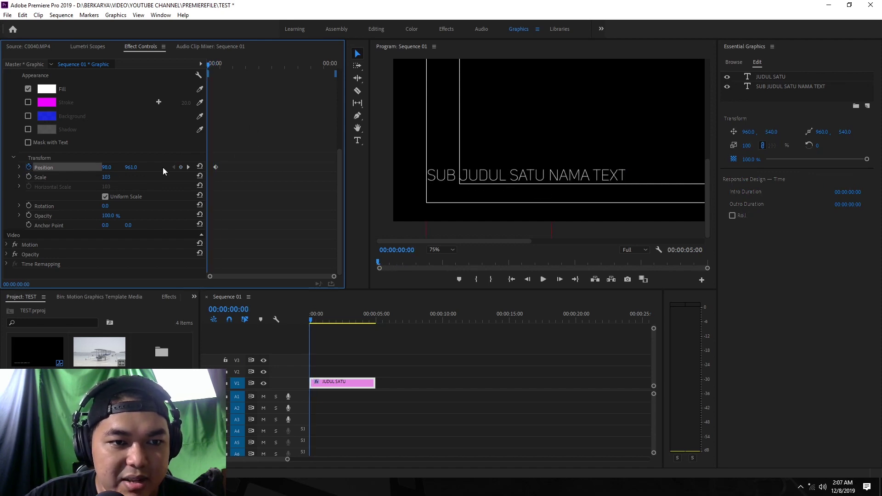
pyautogui.moveTo(136, 168); pyautogui.dragTo(246, 74)
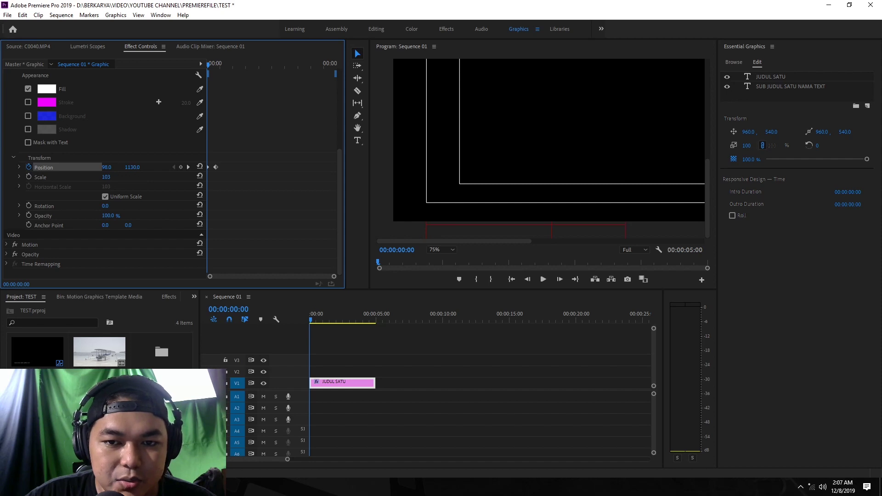
# Step: Apply Ease In to the subtitle's Position keyframe and play the animation back
pyautogui.rightClick(216, 167)
pyautogui.moveTo(268, 246)
pyautogui.click(330, 296)
pyautogui.press('space')
pyautogui.moveTo(251, 64); pyautogui.dragTo(203, 64)
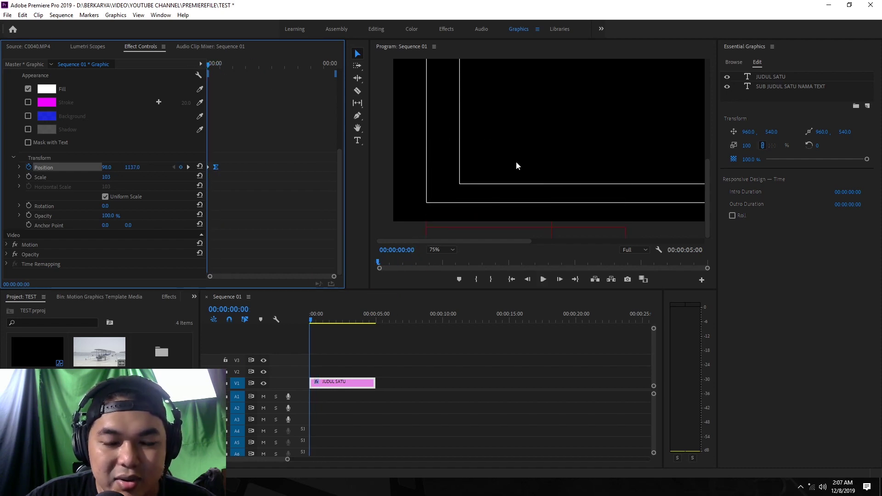
pyautogui.click(441, 249)
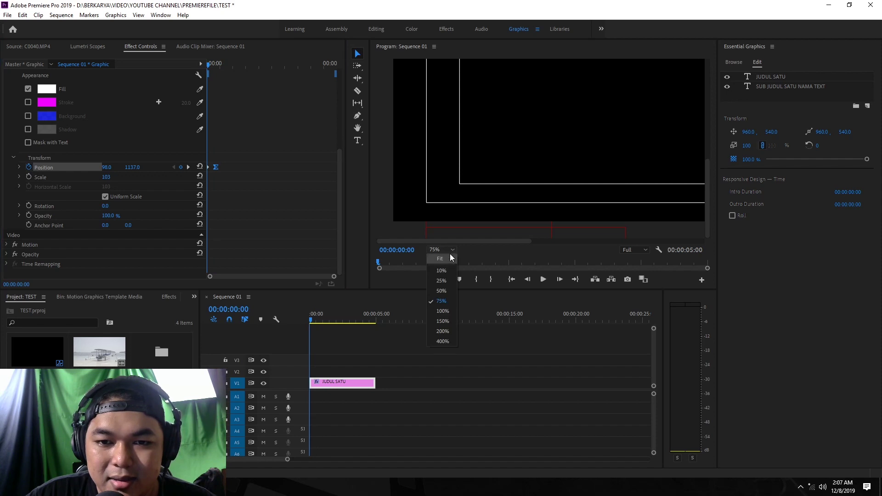
# Step: Set the Program monitor zoom to 50%, 25%, then Fit, and play the lower-third animation
pyautogui.click(440, 289)
pyautogui.scroll(-2, 569, 156)
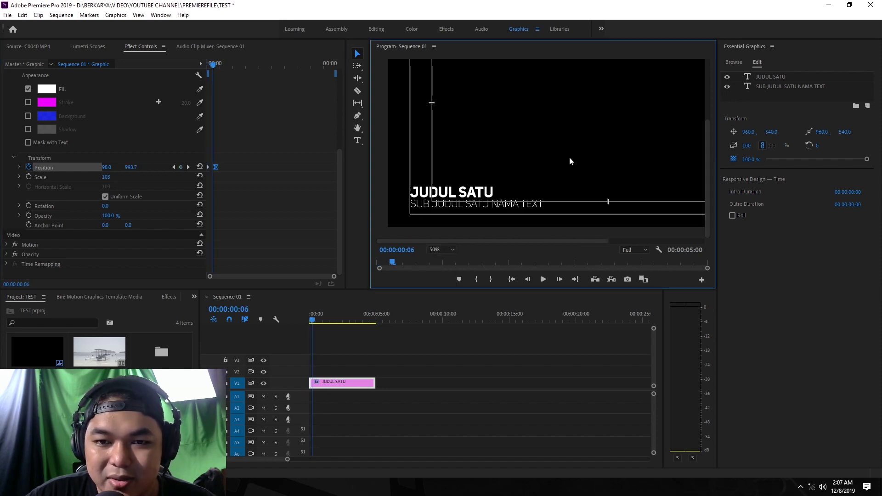
pyautogui.scroll(-2, 569, 156)
pyautogui.click(449, 250)
pyautogui.click(418, 234)
pyautogui.click(367, 303)
pyautogui.press('space')
pyautogui.click(443, 250)
pyautogui.click(443, 259)
pyautogui.press('space')
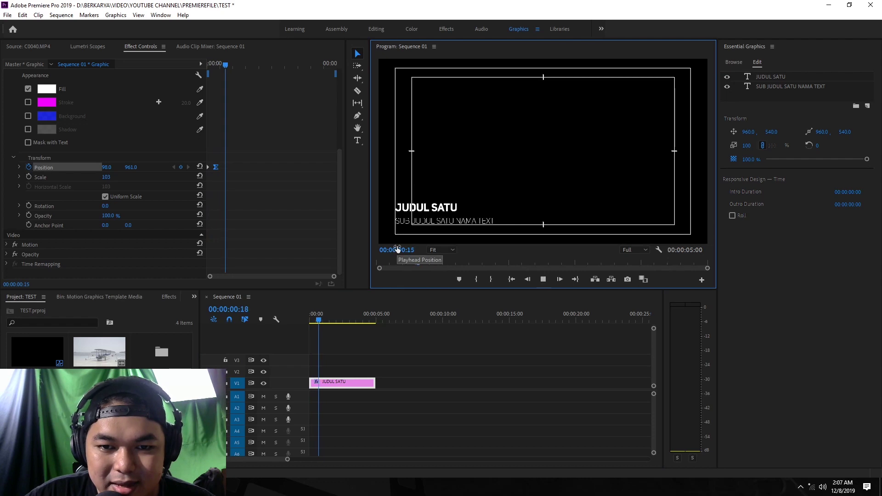
pyautogui.press('Home')
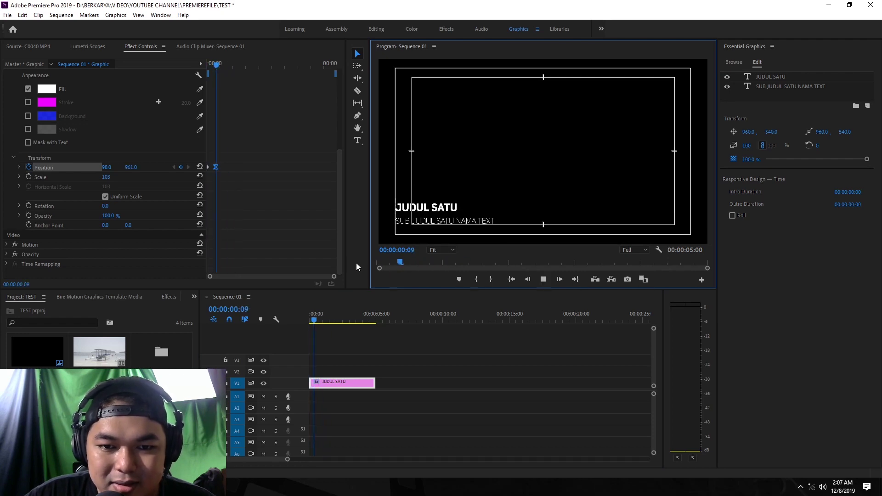
# Step: Move the JUDUL SATU clip up to track V2 and turn on the Transparency Grid
pyautogui.hotkey('ctrl', 'z')
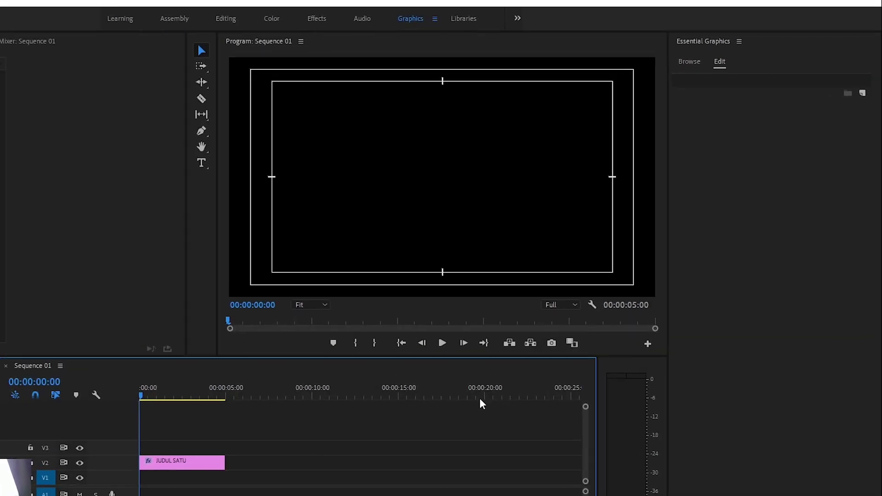
pyautogui.click(658, 250)
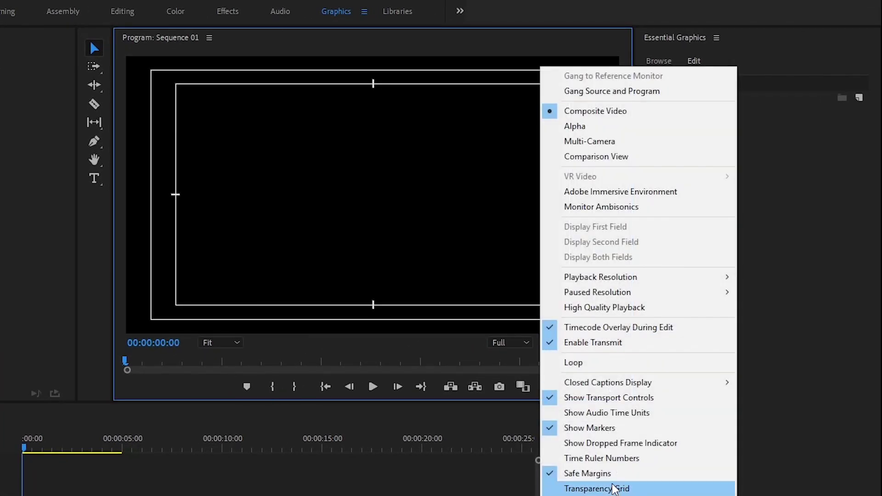
pyautogui.click(614, 490)
pyautogui.moveTo(28, 444); pyautogui.dragTo(69, 444)
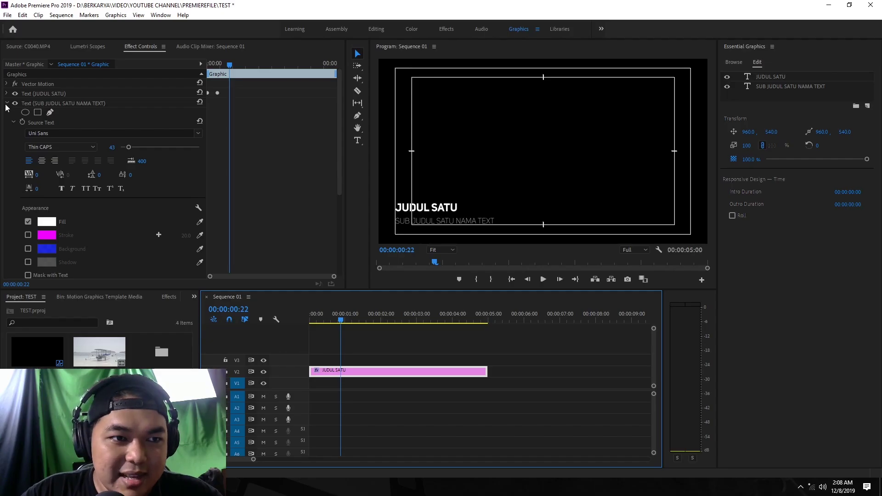
pyautogui.click(766, 100)
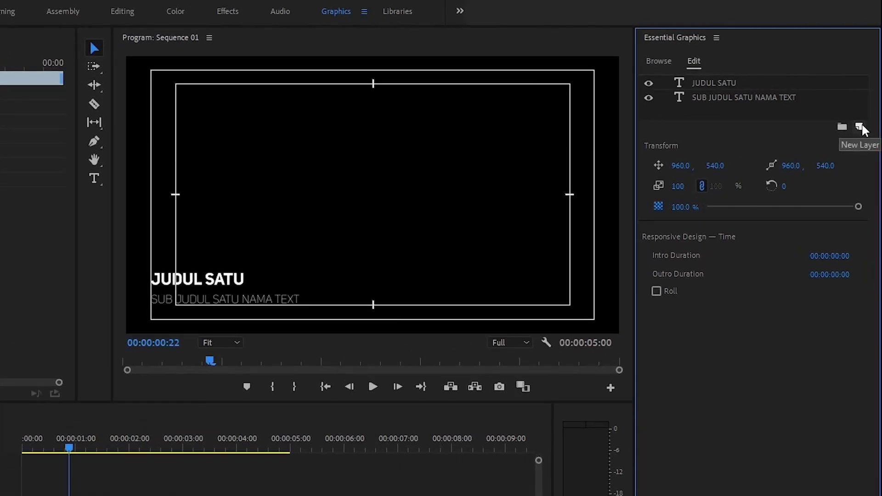
# Step: Add a rectangle at the lower left, layer it beneath both texts, and widen it to cover them
pyautogui.click(858, 127)
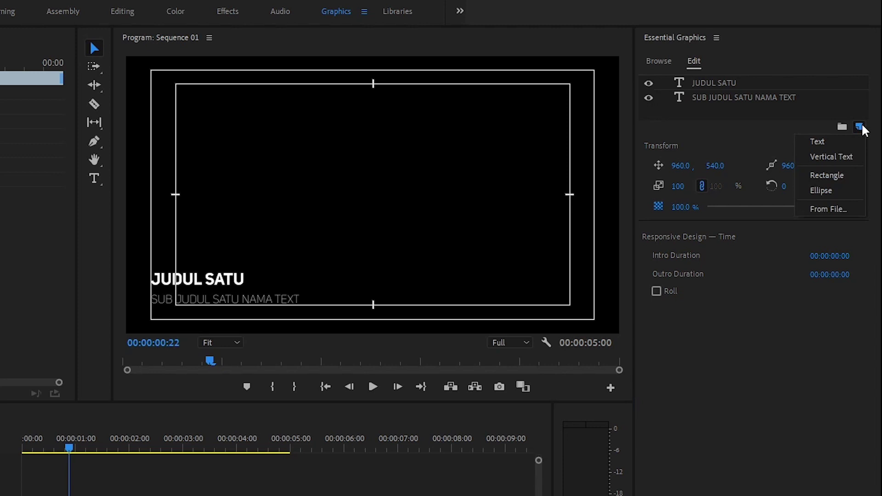
pyautogui.click(826, 175)
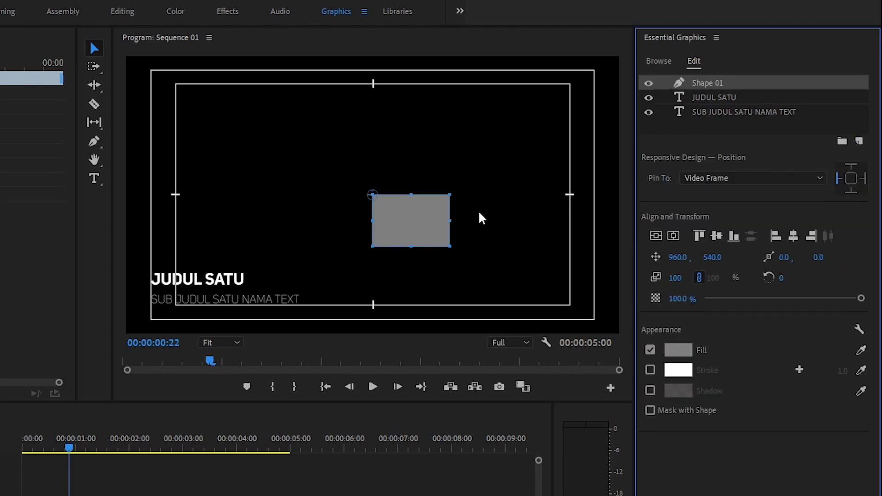
pyautogui.moveTo(407, 224); pyautogui.dragTo(186, 289)
pyautogui.moveTo(702, 84); pyautogui.dragTo(724, 116)
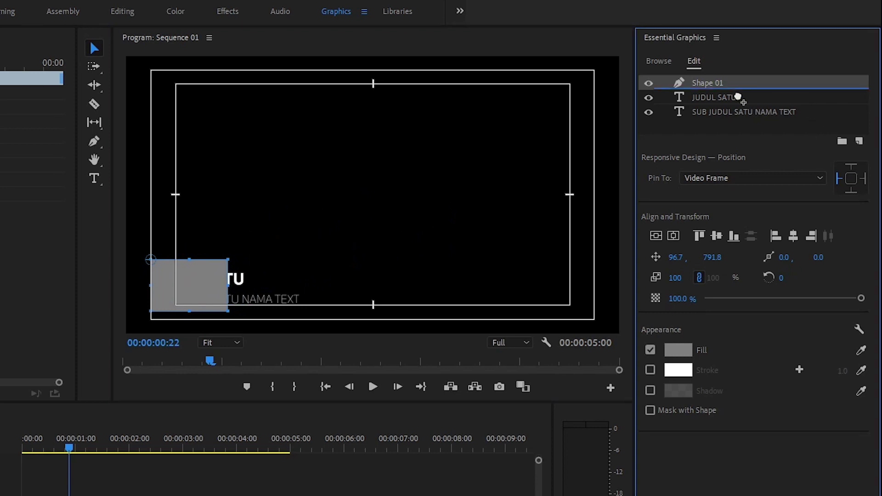
pyautogui.moveTo(229, 291); pyautogui.dragTo(316, 289)
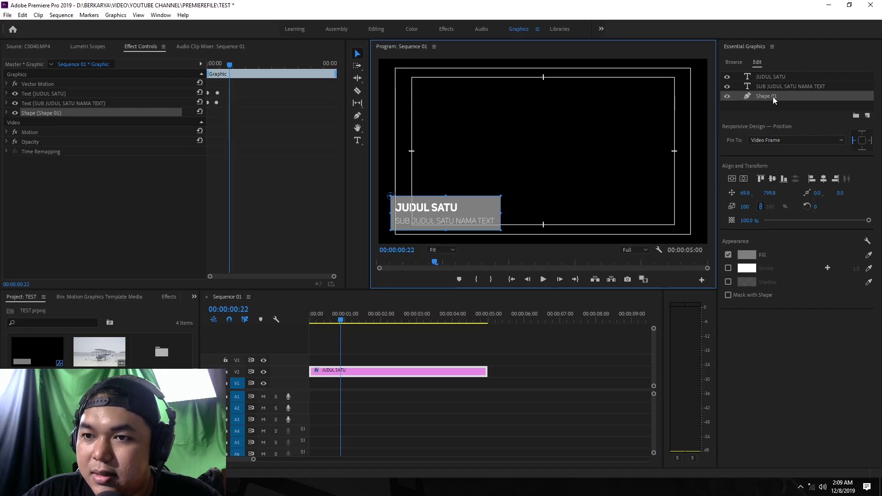
# Step: Give the Shape 01 box a darker fill colour in Effect Controls
pyautogui.click(8, 115)
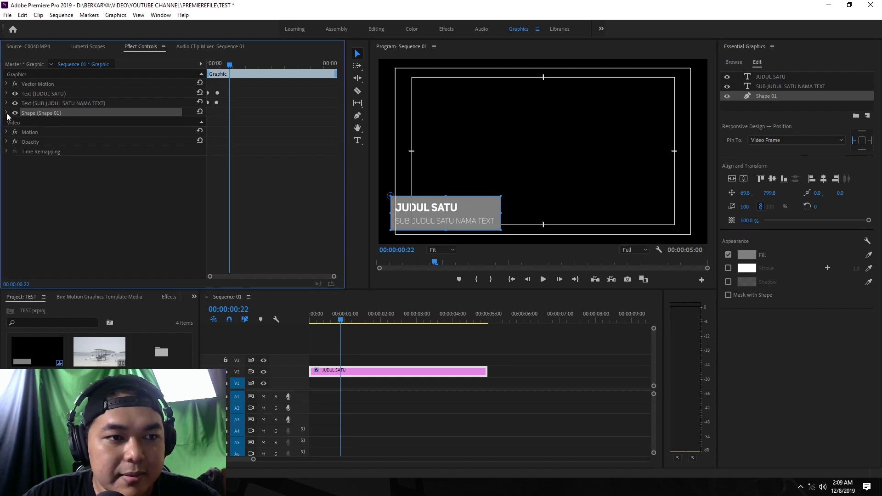
pyautogui.click(7, 113)
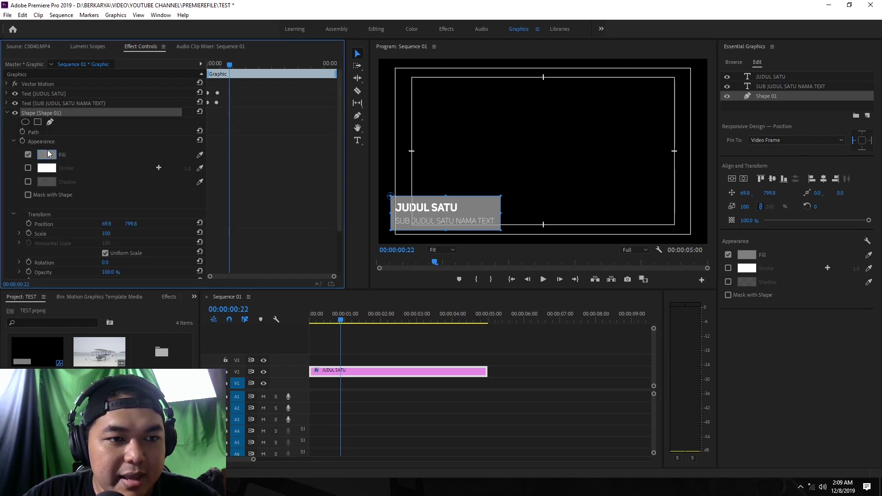
pyautogui.click(49, 154)
pyautogui.click(545, 191)
pyautogui.click(522, 327)
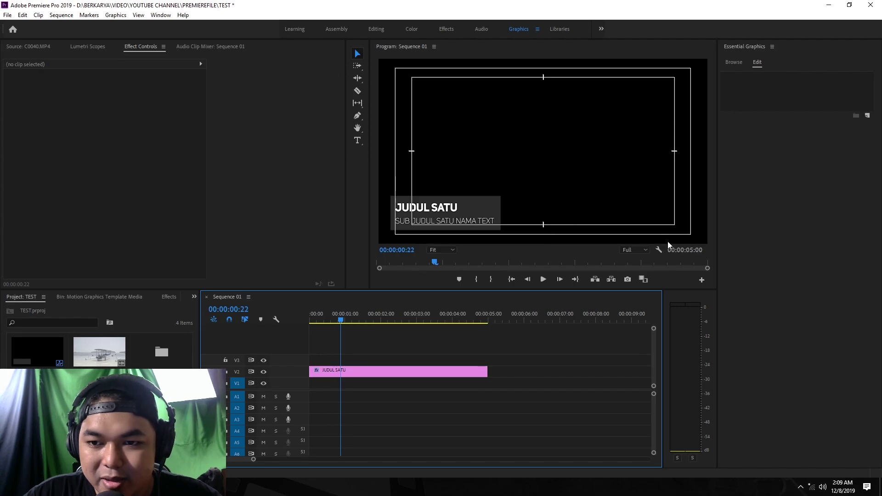
# Step: Enable the Transparency Grid, play the title from the start, then select the Shape 01 layer
pyautogui.click(659, 250)
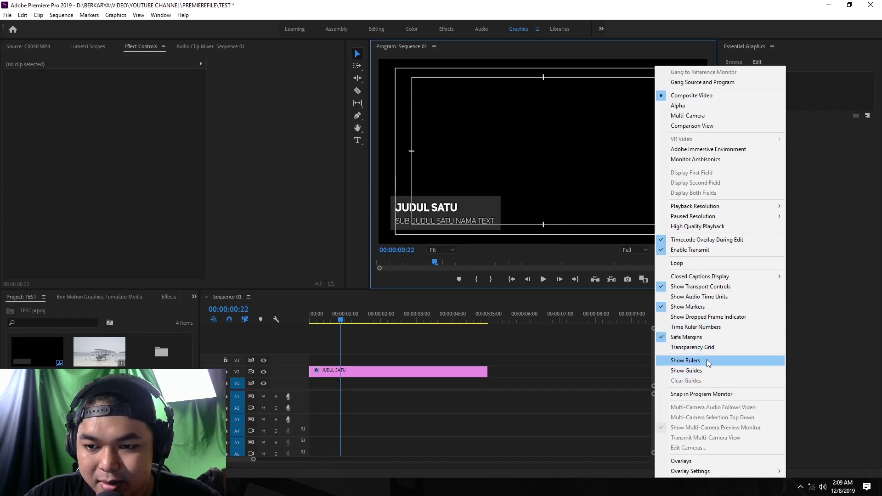
pyautogui.click(692, 347)
pyautogui.click(311, 317)
pyautogui.press('space')
pyautogui.moveTo(331, 321)
pyautogui.mouseDown()
pyautogui.moveTo(307, 332)
pyautogui.moveTo(320, 320)
pyautogui.mouseUp()
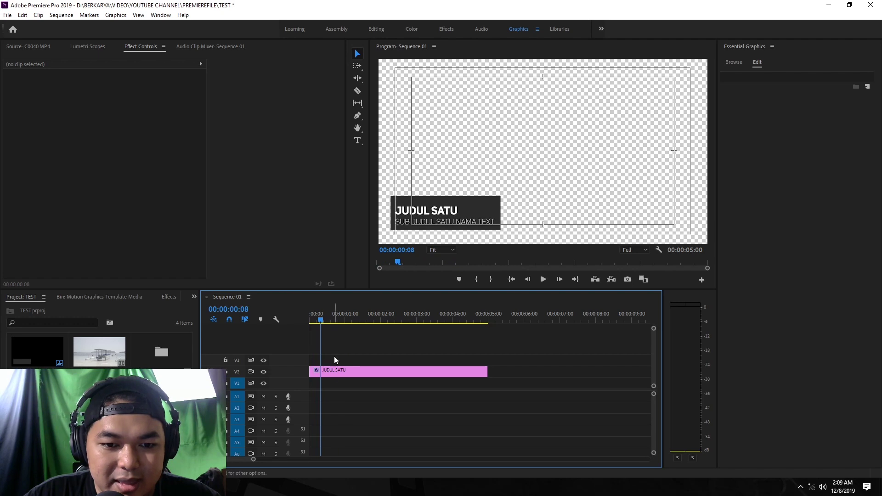
pyautogui.click(331, 371)
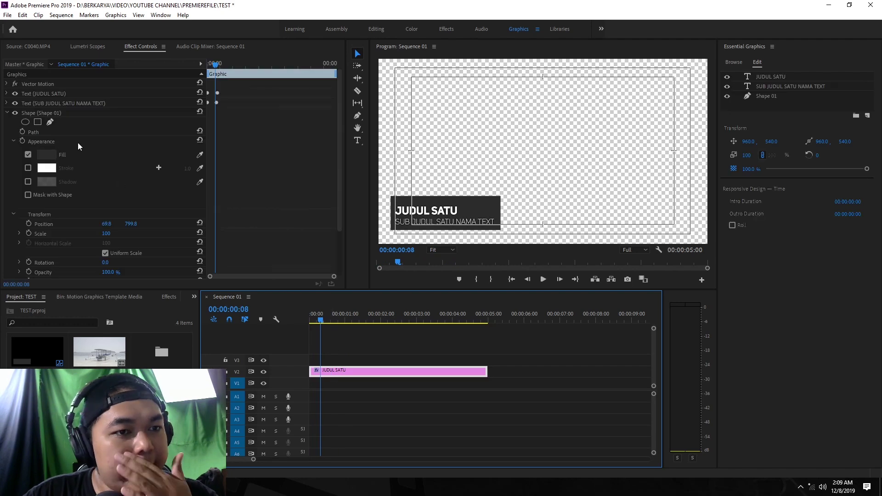
pyautogui.click(70, 113)
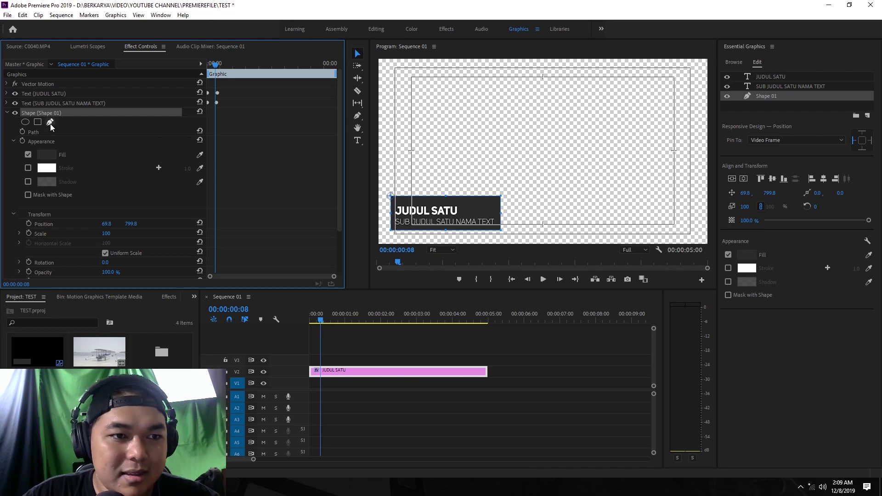
# Step: Add a rectangle mask to Shape 01 and drag its corners into a slanted shape over the title
pyautogui.click(38, 122)
pyautogui.moveTo(562, 135)
pyautogui.mouseDown()
pyautogui.moveTo(408, 207)
pyautogui.moveTo(468, 204)
pyautogui.moveTo(440, 203)
pyautogui.moveTo(517, 177)
pyautogui.mouseUp()
pyautogui.moveTo(468, 234); pyautogui.dragTo(442, 239)
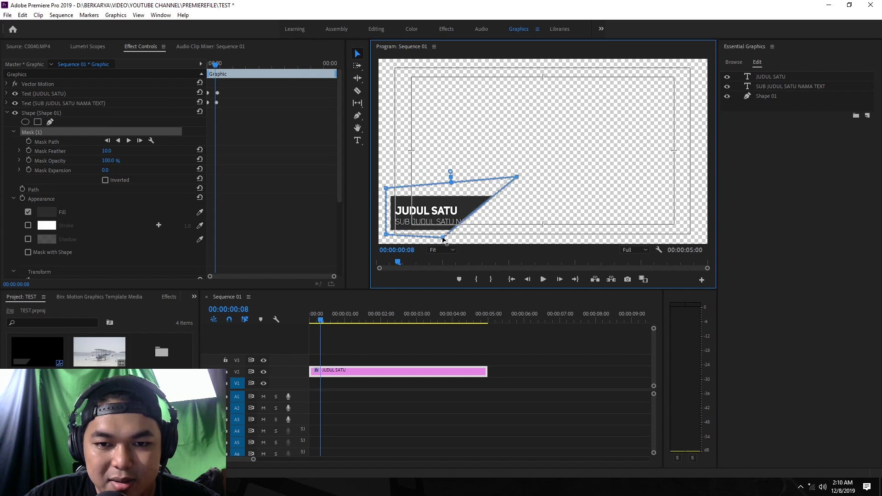
pyautogui.moveTo(518, 178); pyautogui.dragTo(498, 192)
pyautogui.click(317, 321)
# Step: Keyframe the Mask Path off the left of the frame at frame 0 and over the title at frame 7
pyautogui.moveTo(316, 323); pyautogui.dragTo(309, 322)
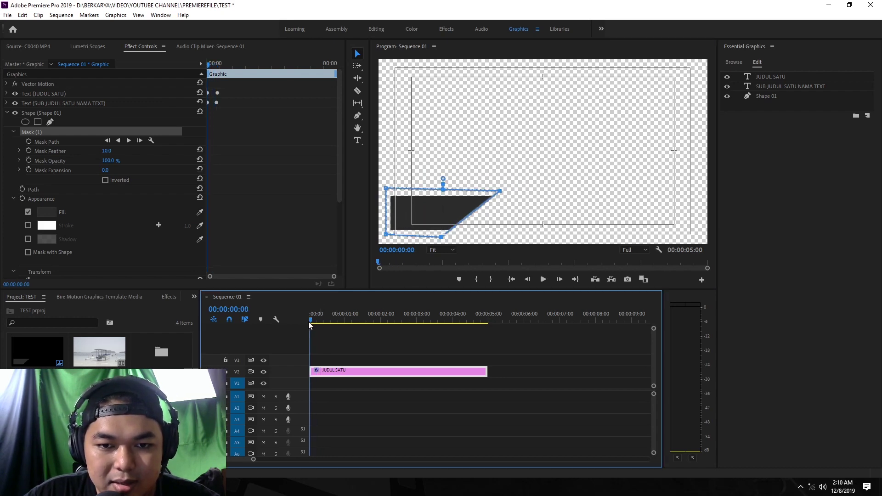
pyautogui.moveTo(433, 208); pyautogui.dragTo(329, 204)
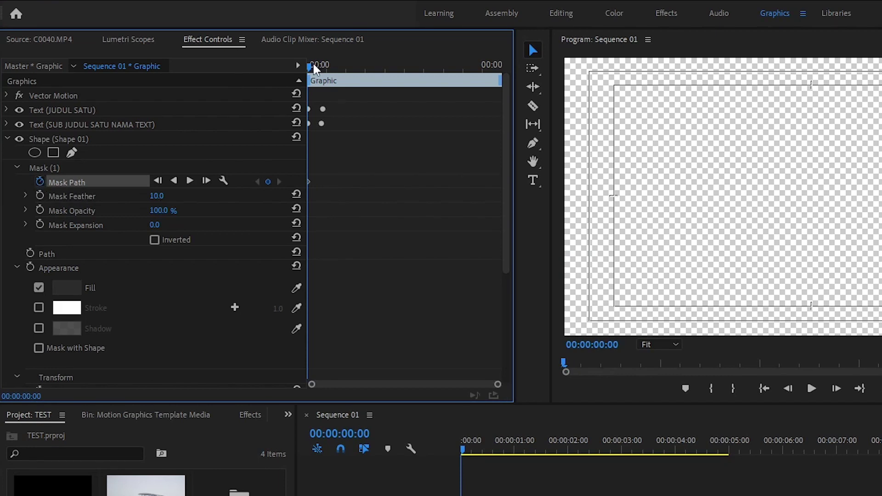
pyautogui.moveTo(309, 65); pyautogui.dragTo(318, 65)
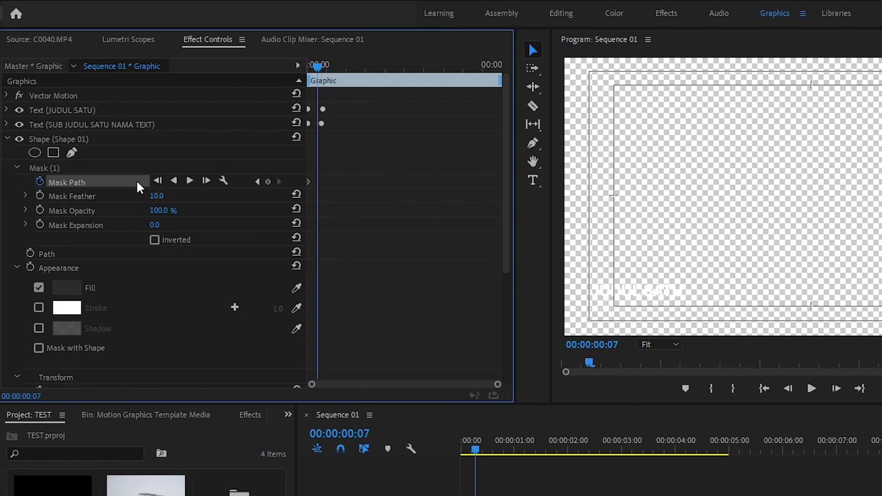
pyautogui.click(68, 168)
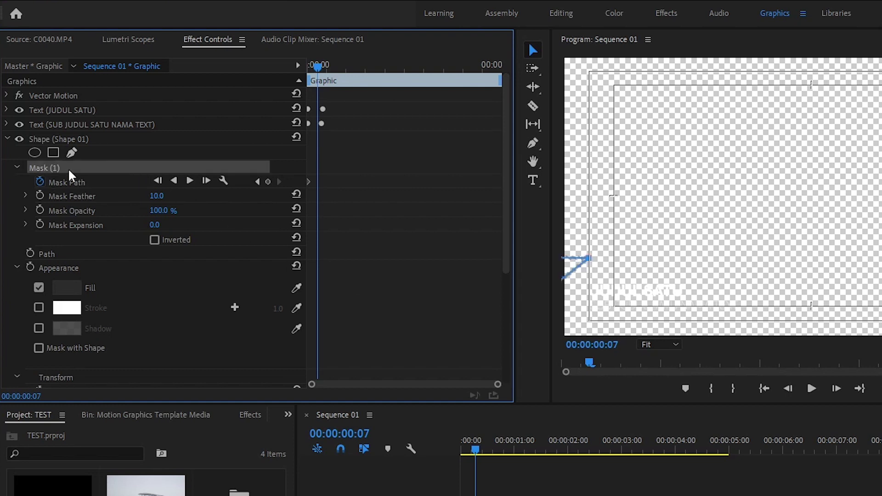
pyautogui.moveTo(565, 267); pyautogui.dragTo(743, 264)
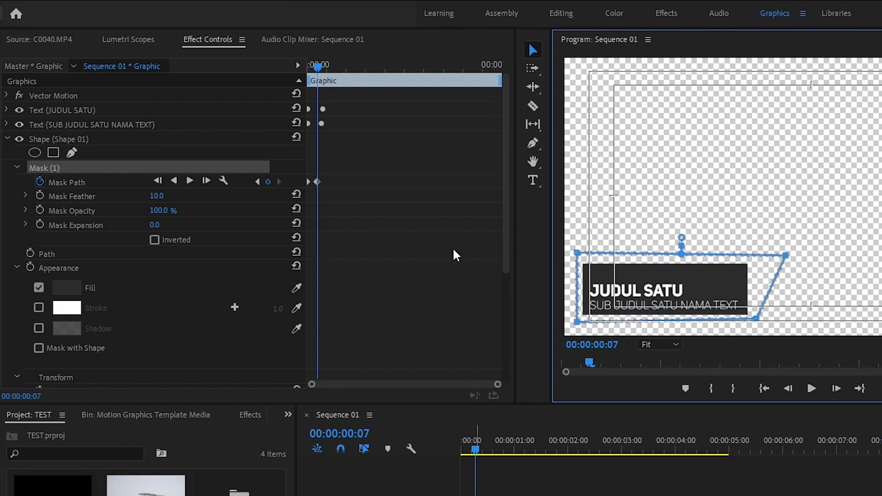
# Step: Scrub through the box reveal and shift the second mask keyframe later in time
pyautogui.moveTo(319, 69); pyautogui.dragTo(305, 73)
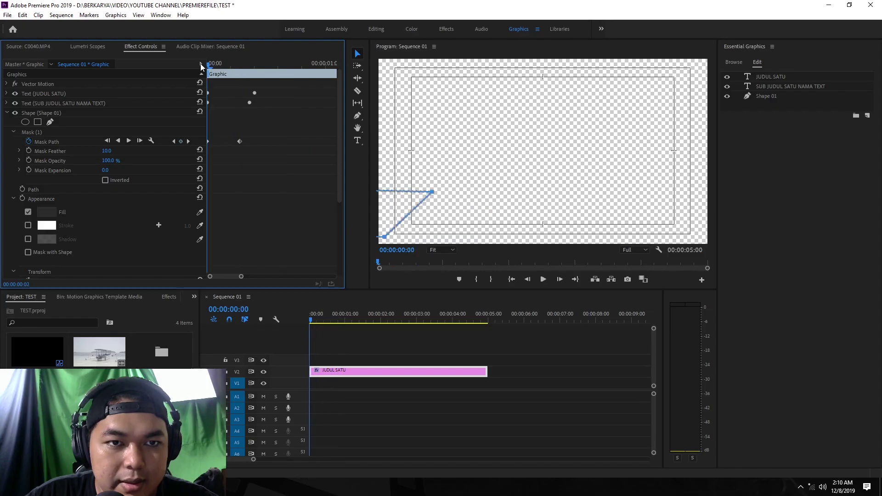
pyautogui.moveTo(207, 64); pyautogui.dragTo(245, 59)
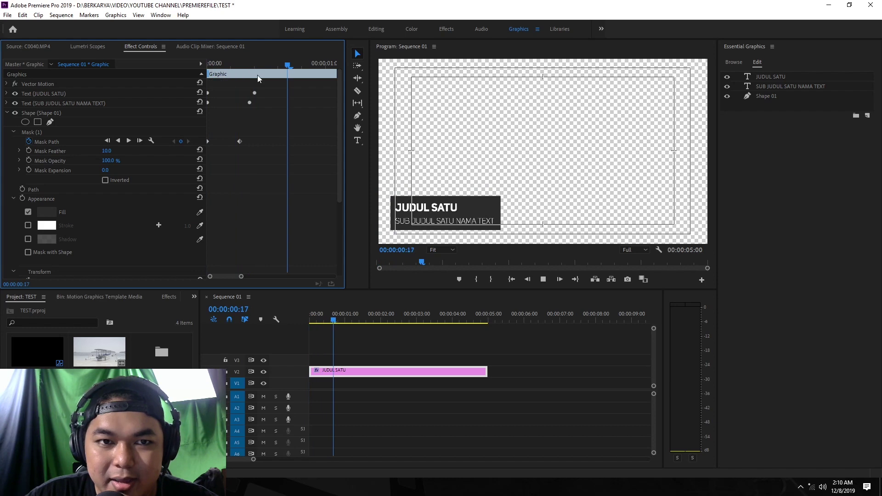
pyautogui.press('Home')
pyautogui.moveTo(239, 141); pyautogui.dragTo(257, 140)
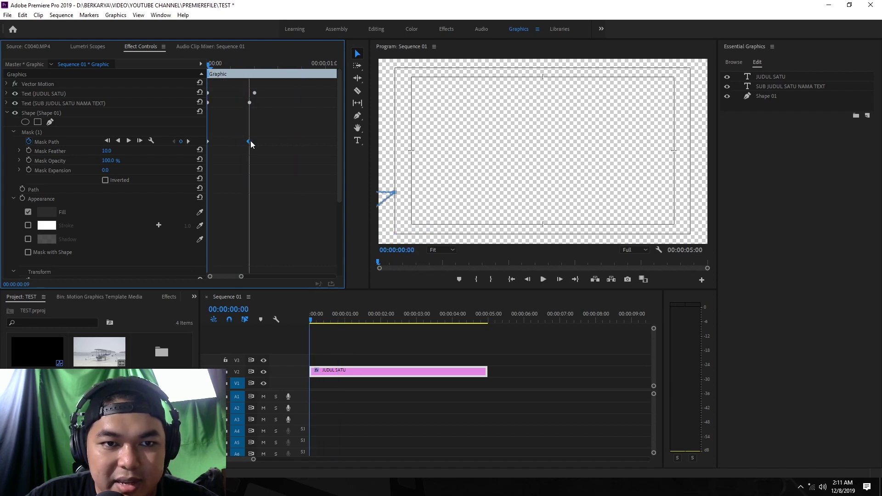
pyautogui.moveTo(240, 64); pyautogui.dragTo(227, 65)
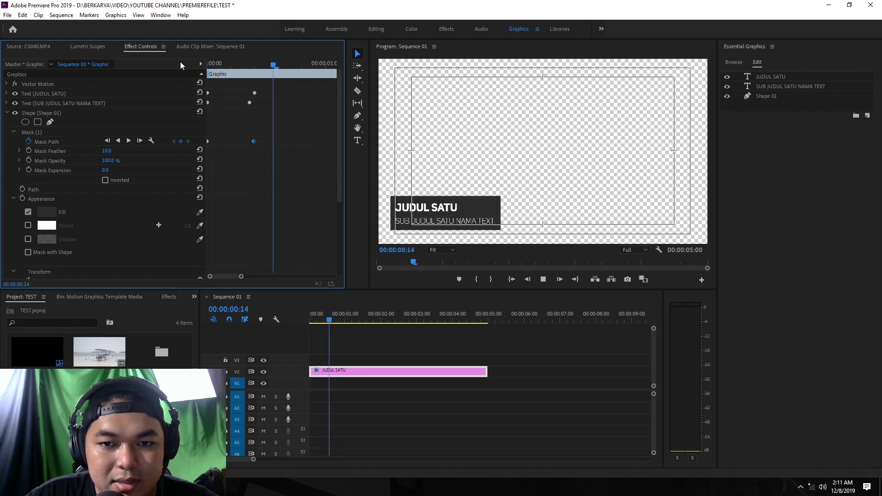
# Step: Return to the first frame and open Export Settings for the sequence with Ctrl+M
pyautogui.click(433, 304)
pyautogui.press('Home')
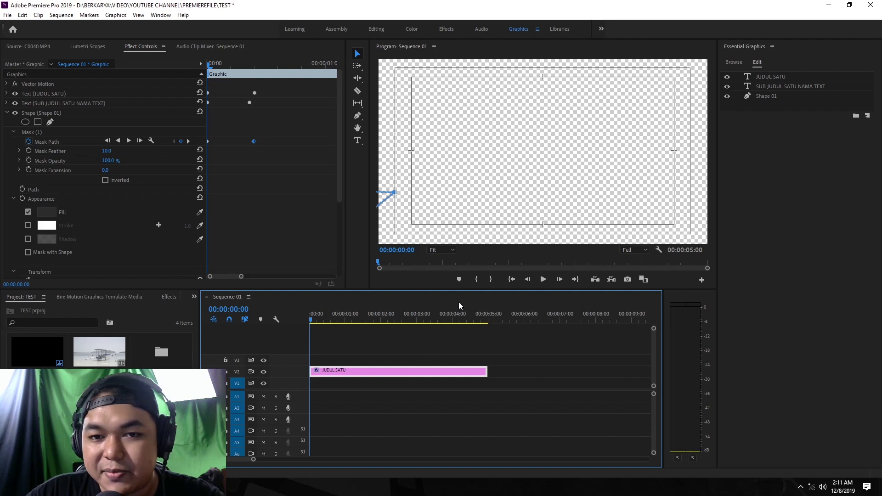
pyautogui.hotkey('ctrl', 'm')
# Step: Set the export format to QuickTime with the GoPro CineForm RGB 12-bit preset
pyautogui.click(574, 94)
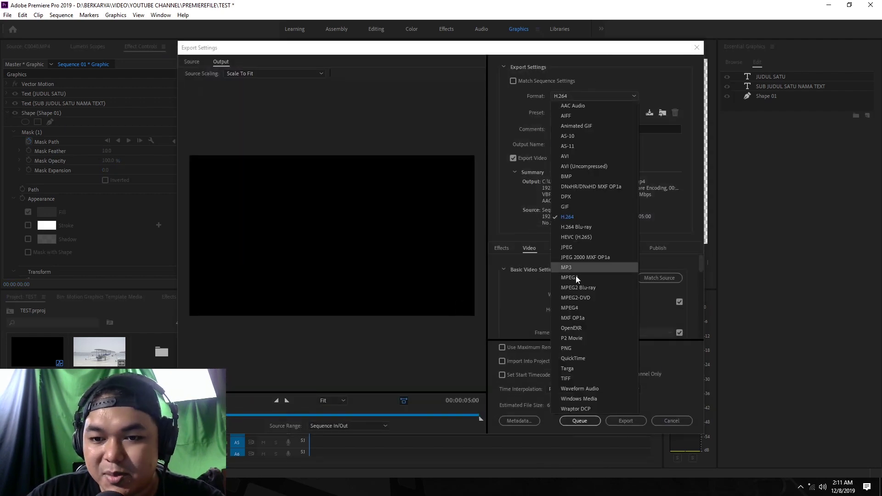
pyautogui.click(593, 359)
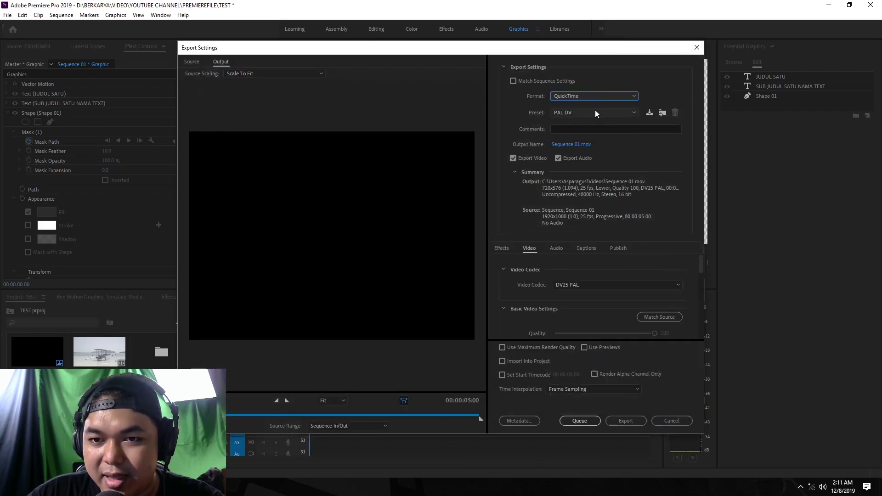
pyautogui.click(595, 113)
pyautogui.click(647, 194)
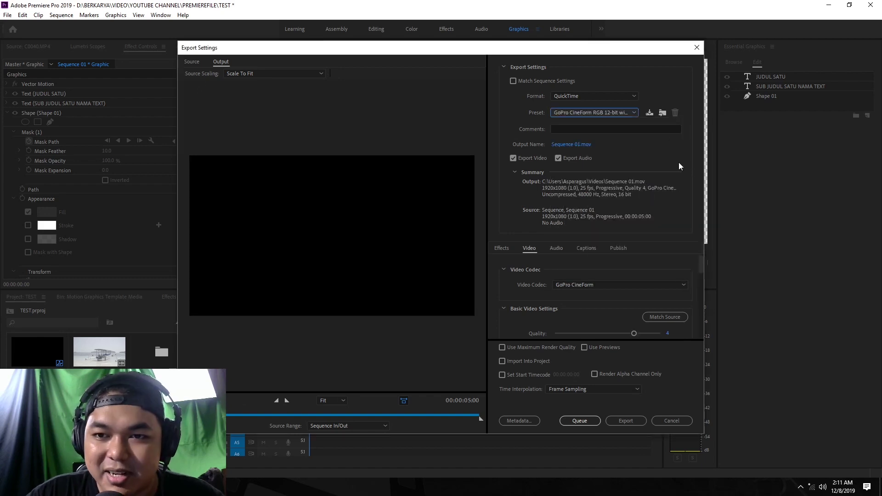
# Step: Name the output TEXT BER ALFA, export it, then place C0040.MP4 on the timeline
pyautogui.click(566, 145)
pyautogui.write('TEXT BER ALFA')
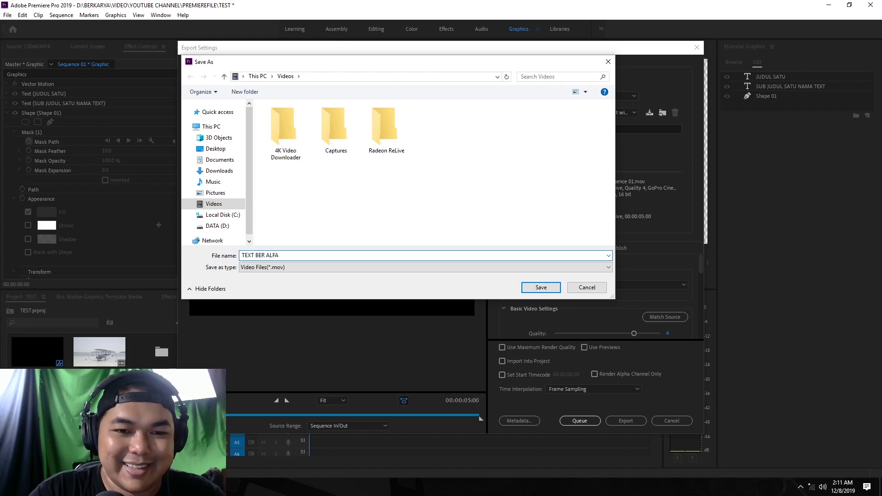
pyautogui.press('Return')
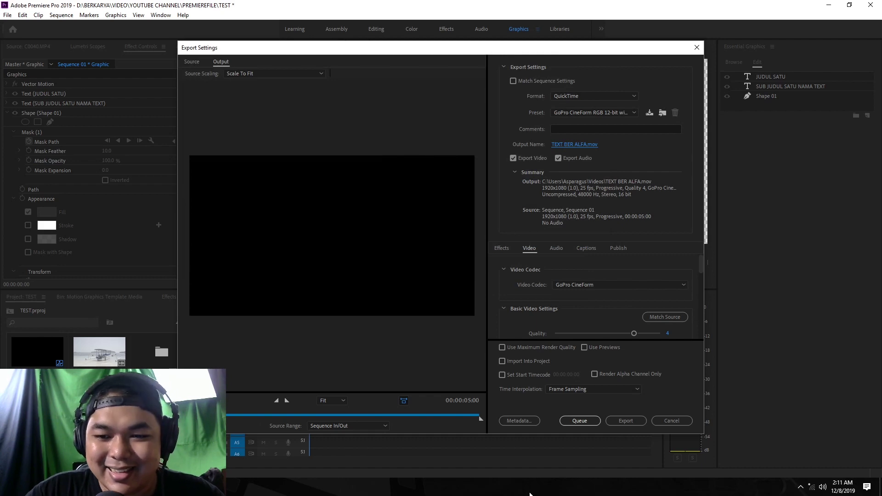
pyautogui.click(632, 418)
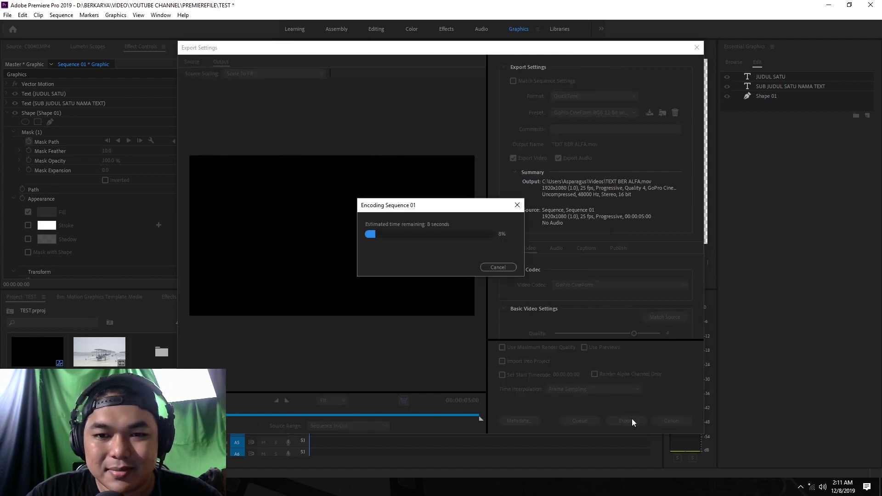
pyautogui.moveTo(232, 357); pyautogui.dragTo(526, 387)
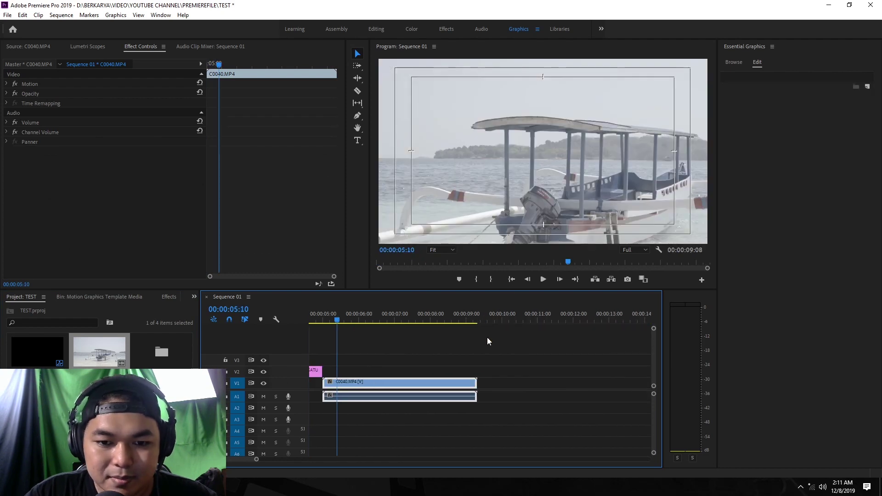
pyautogui.press('super+e')
pyautogui.click(210, 188)
pyautogui.moveTo(525, 117)
pyautogui.mouseDown()
pyautogui.moveTo(182, 365)
pyautogui.moveTo(341, 375)
pyautogui.mouseUp()
pyautogui.click(332, 319)
pyautogui.press('space')
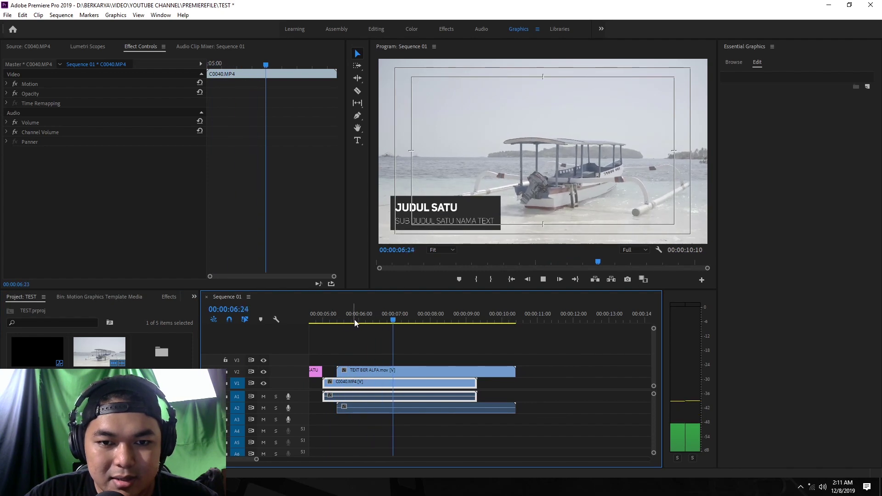
pyautogui.click(326, 320)
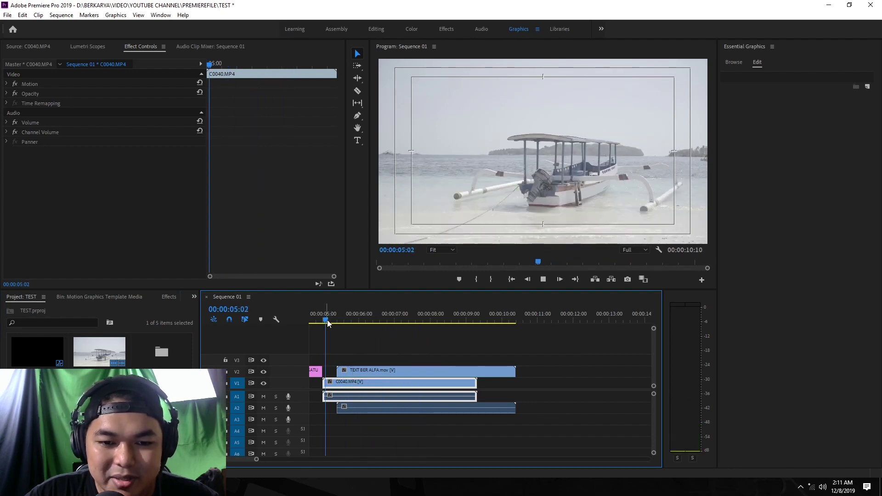
pyautogui.click(317, 322)
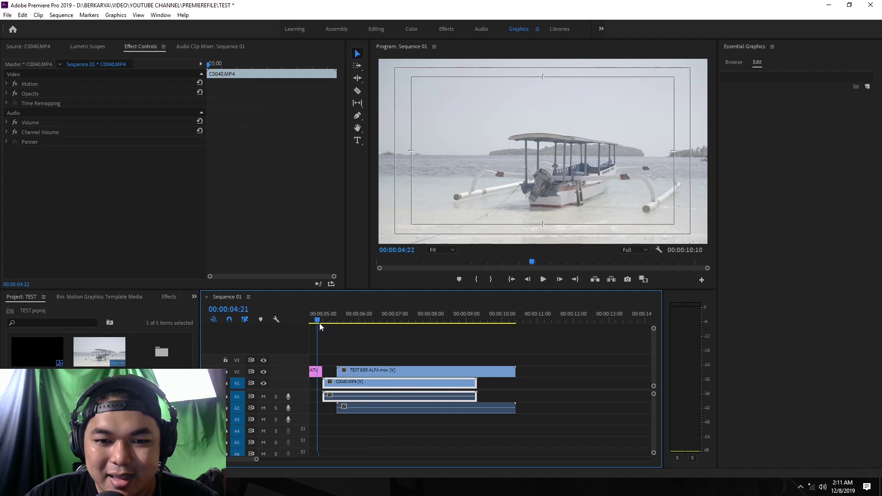
pyautogui.press('\\')
pyautogui.press('space')
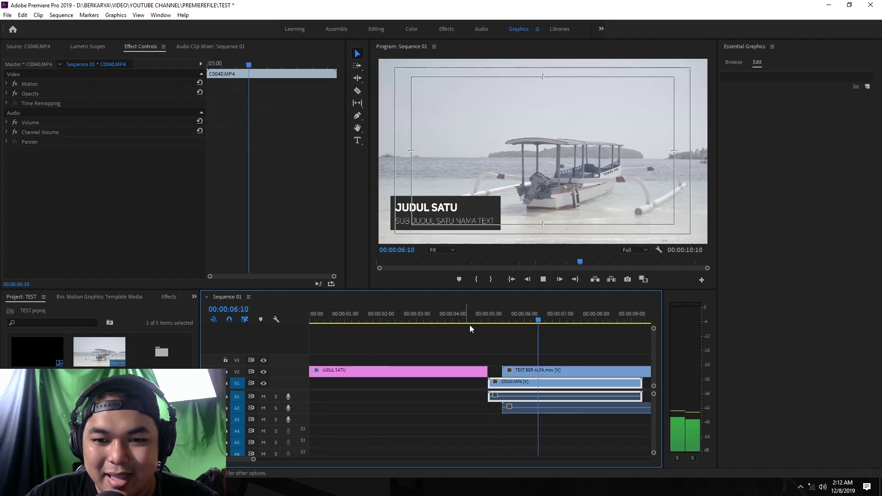
pyautogui.click(489, 311)
pyautogui.press('space')
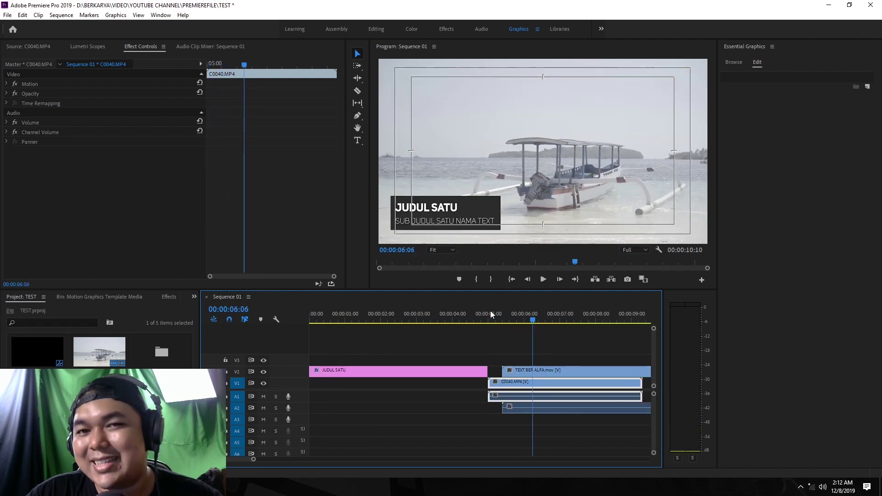
pyautogui.scroll(-4, 489, 311)
pyautogui.hotkey('ctrl', '`')
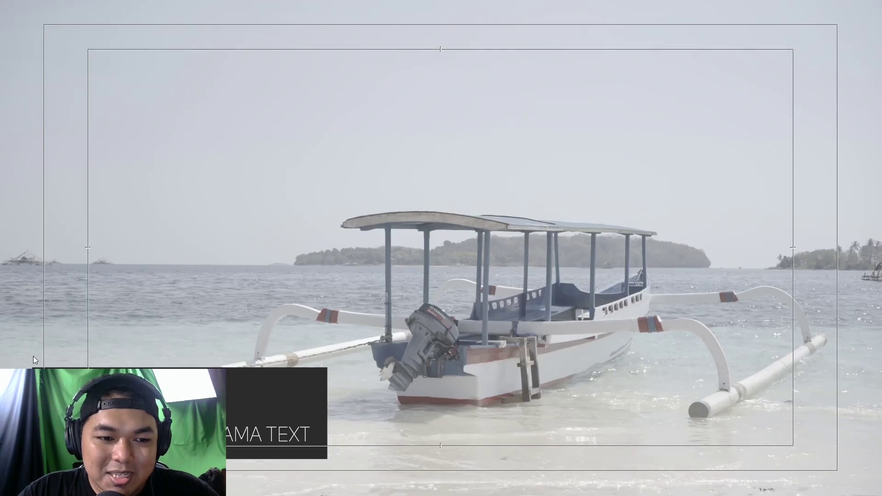
pyautogui.hotkey('ctrl', '`')
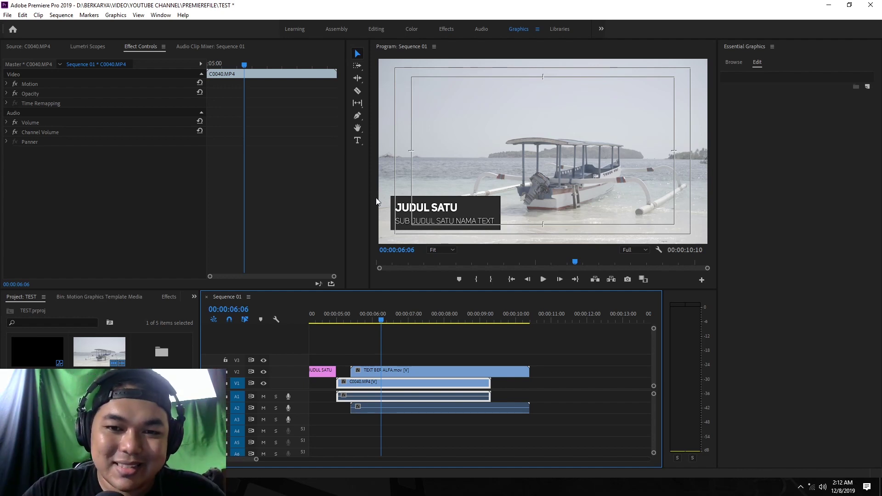
pyautogui.click(410, 369)
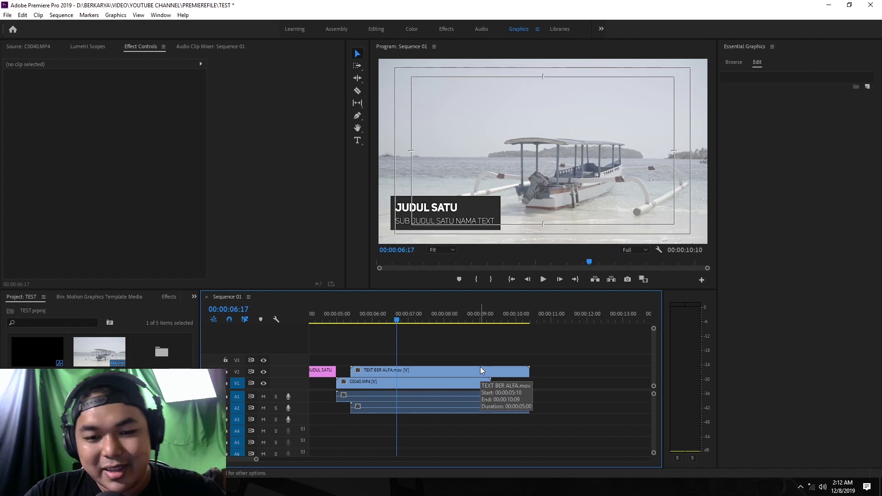
# Step: Delete the TEXT BER ALFA.mov clip and the C0040.MP4 boat clip with their audio
pyautogui.click(420, 368)
pyautogui.press('Delete')
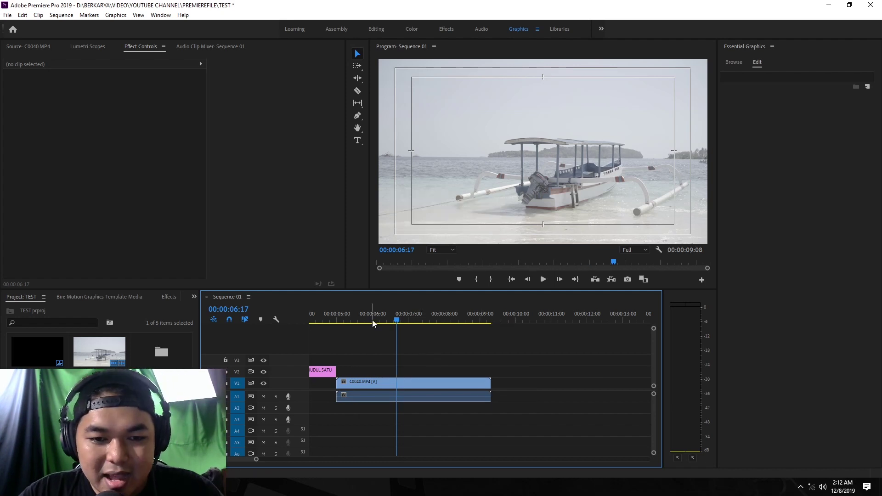
pyautogui.moveTo(372, 320); pyautogui.dragTo(310, 319)
pyautogui.click(433, 385)
pyautogui.press('Delete')
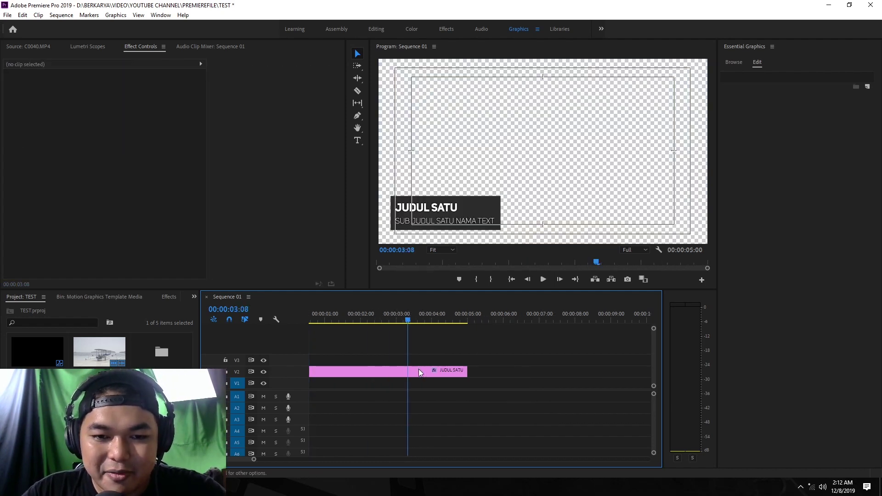
# Step: Fit the sequence, move the playhead near the title's start, and select the JUDUL SATU graphic
pyautogui.press('-')
pyautogui.moveTo(371, 320); pyautogui.dragTo(327, 314)
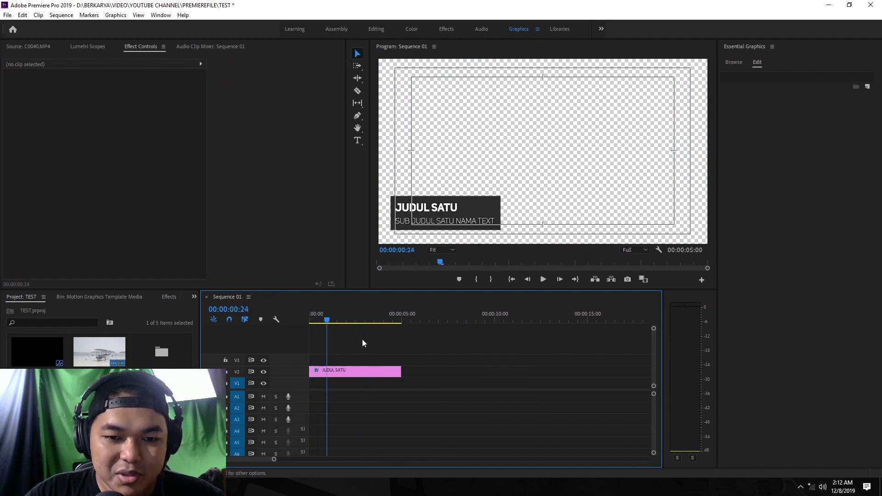
pyautogui.click(359, 370)
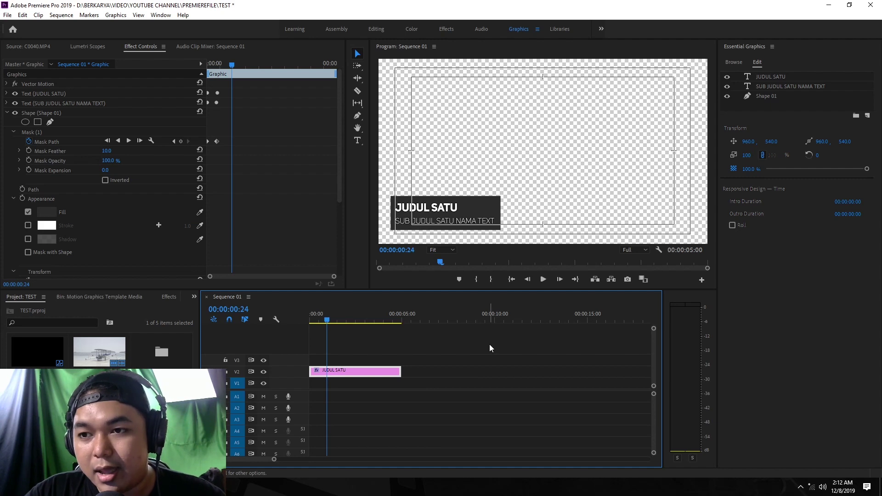
pyautogui.click(781, 109)
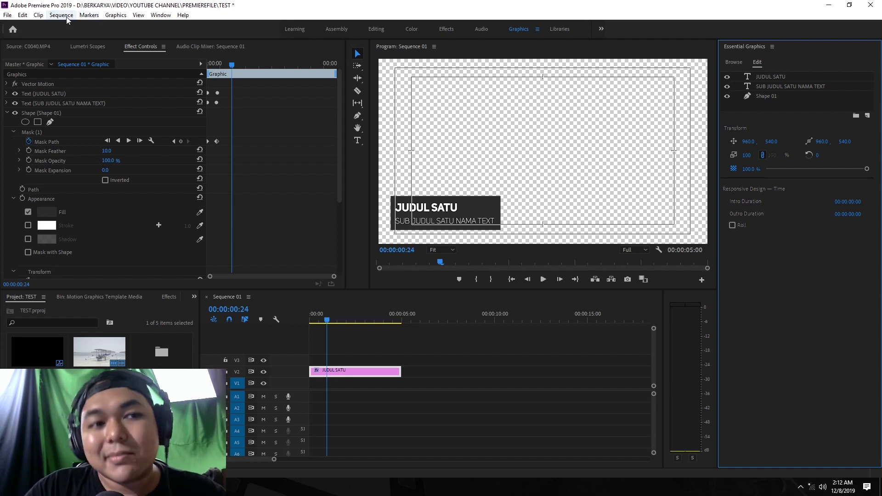
pyautogui.click(12, 16)
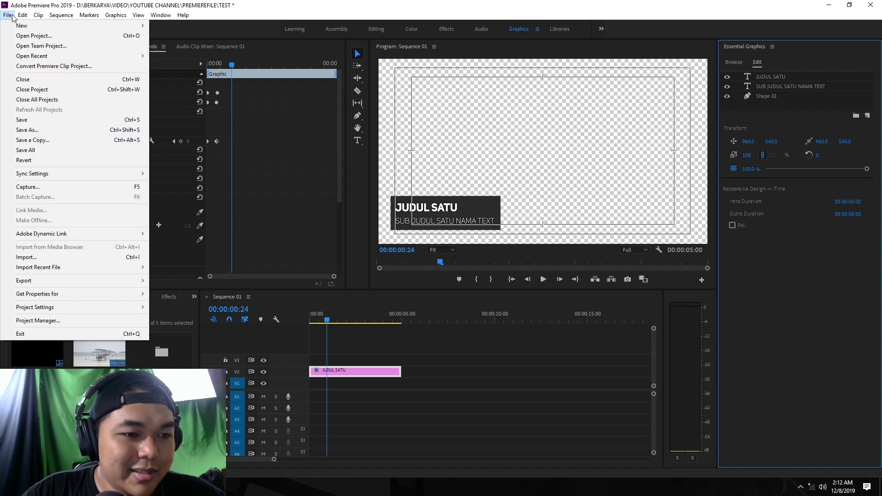
# Step: Select the JUDUL SATU text layer and the Shape 01 layer of the graphic
pyautogui.click(12, 16)
pyautogui.click(289, 78)
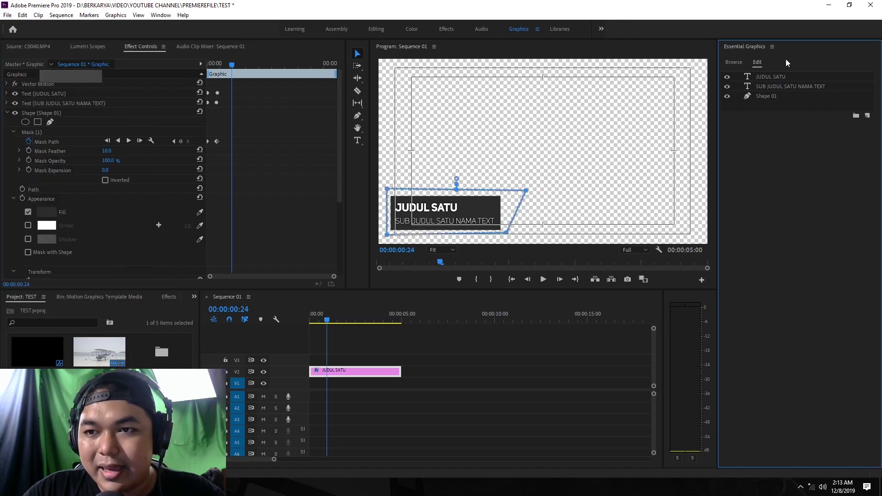
pyautogui.click(781, 74)
pyautogui.click(787, 95)
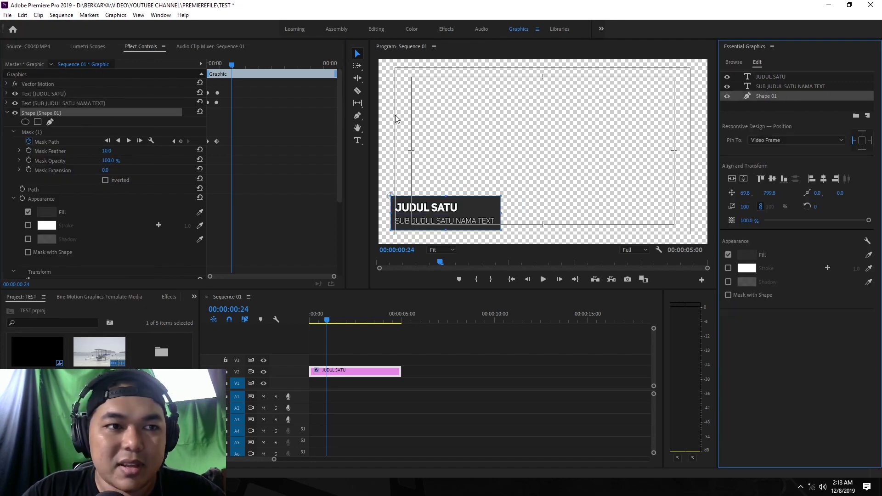
# Step: Export the graphic as the TEST MOGRT motion graphics template to the Local Templates Folder
pyautogui.click(7, 15)
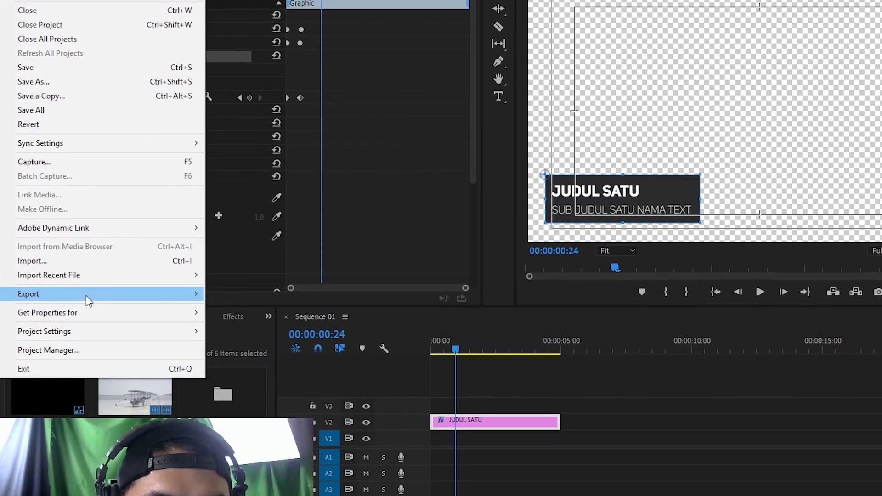
pyautogui.moveTo(41, 282)
pyautogui.click(329, 315)
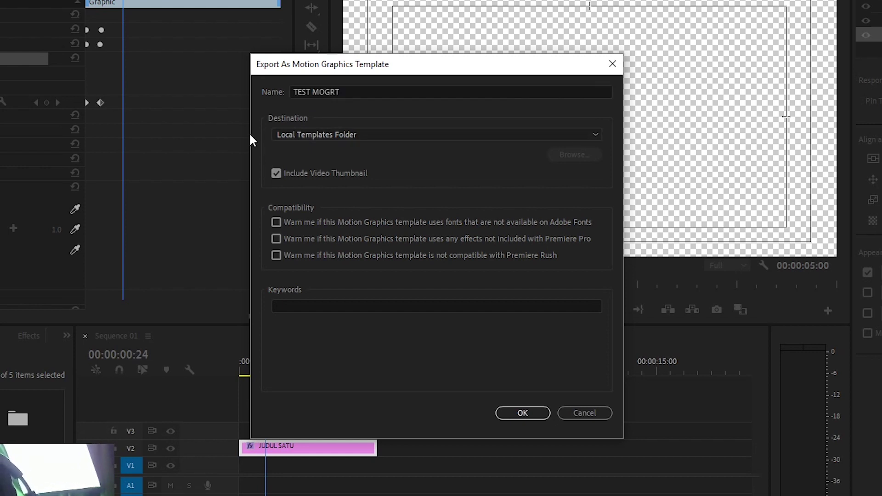
pyautogui.click(406, 134)
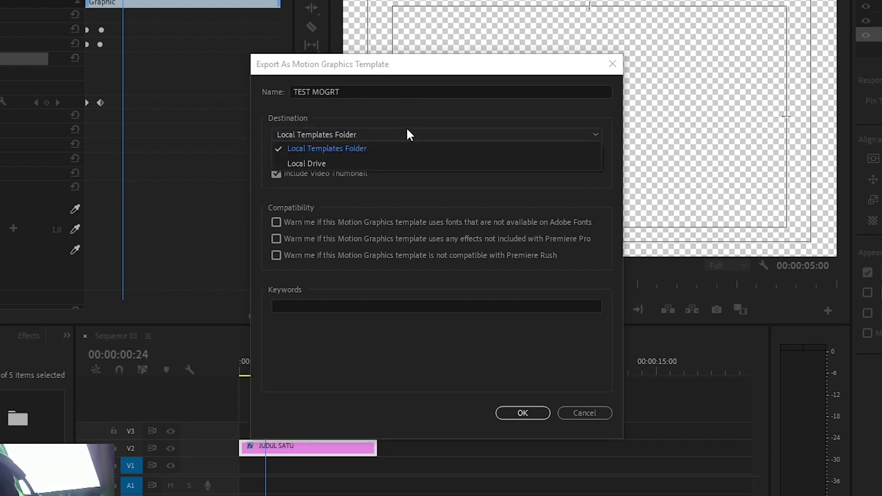
pyautogui.click(551, 115)
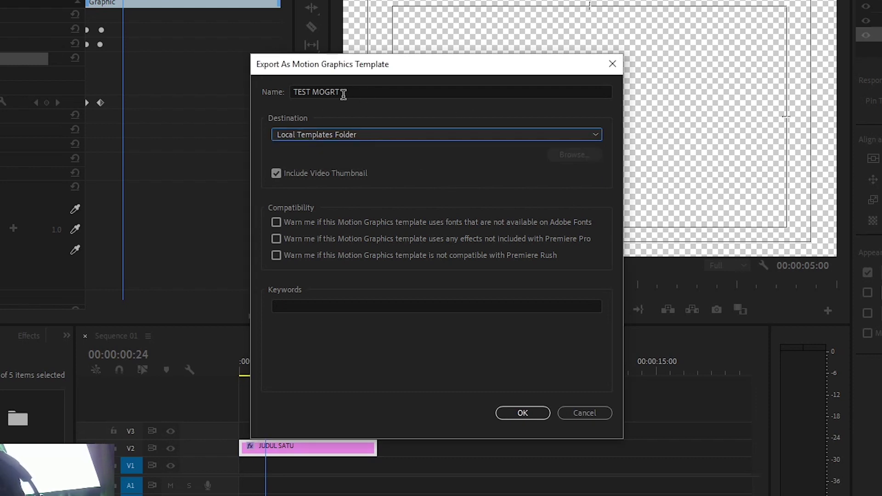
pyautogui.click(519, 412)
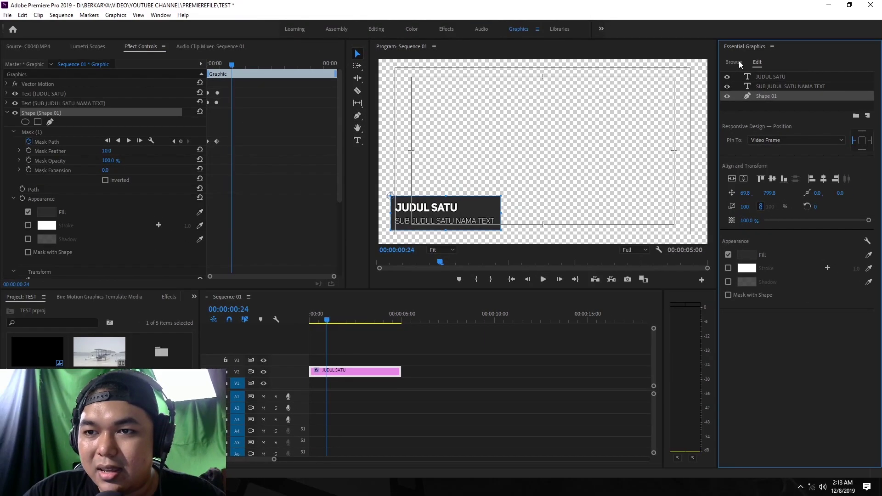
# Step: Search the installed templates for 'TEST MOGRT' and pick the TEST MOGRT template
pyautogui.click(735, 61)
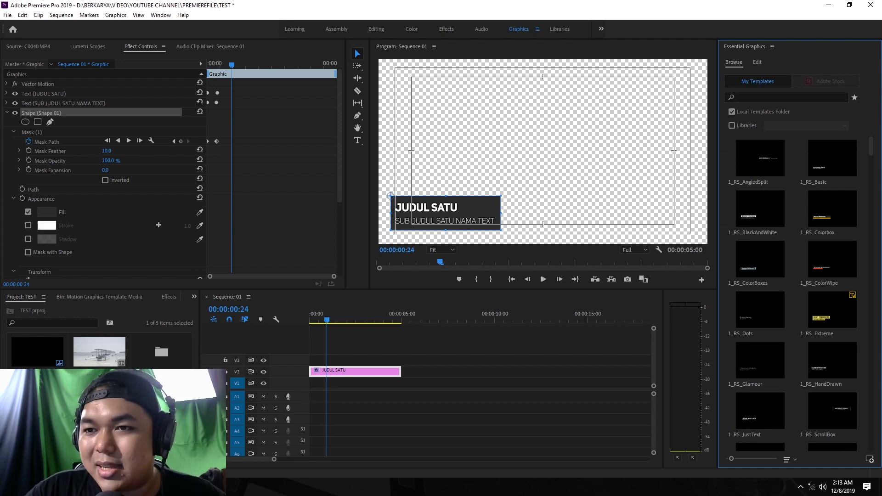
pyautogui.click(798, 97)
pyautogui.write('TEST MOGRT')
pyautogui.press('Return')
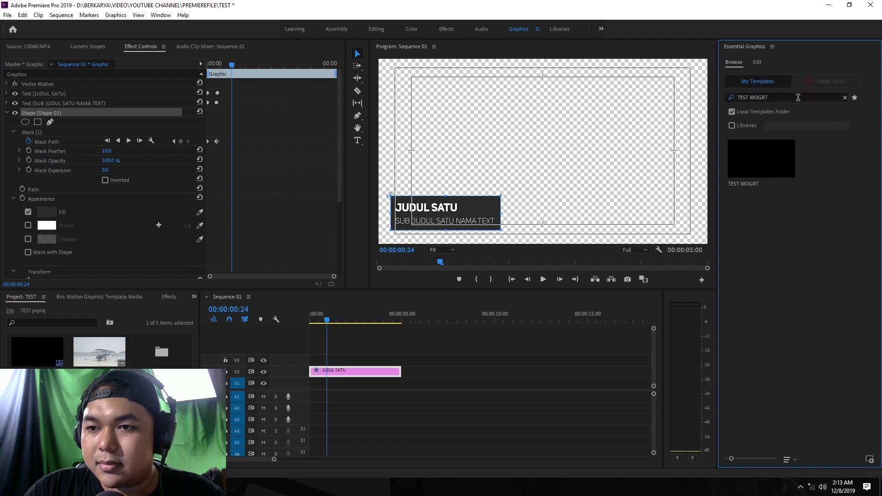
pyautogui.moveTo(752, 170)
pyautogui.mouseDown()
pyautogui.moveTo(251, 409)
pyautogui.moveTo(471, 381)
pyautogui.mouseUp()
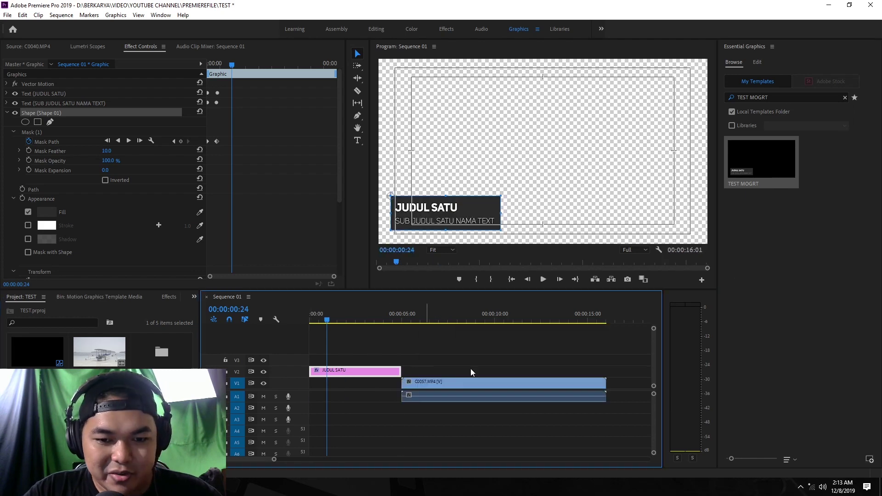
# Step: Place TEST MOGRT on V2 and scale the C0057.MP4 footage to frame size
pyautogui.moveTo(755, 179); pyautogui.dragTo(454, 361)
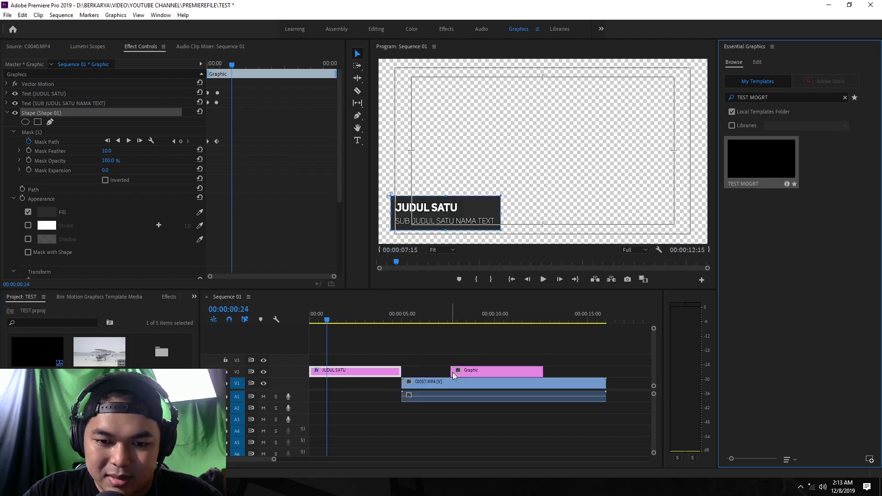
pyautogui.click(475, 382)
pyautogui.rightClick(487, 383)
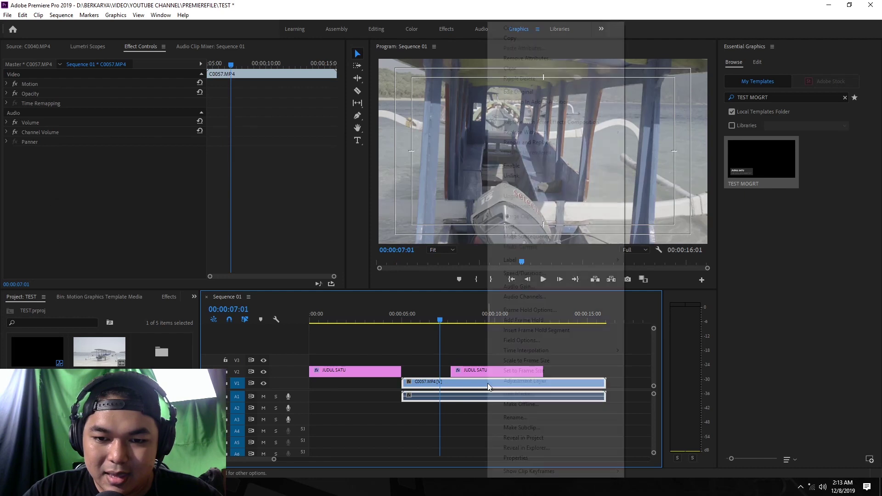
pyautogui.click(538, 361)
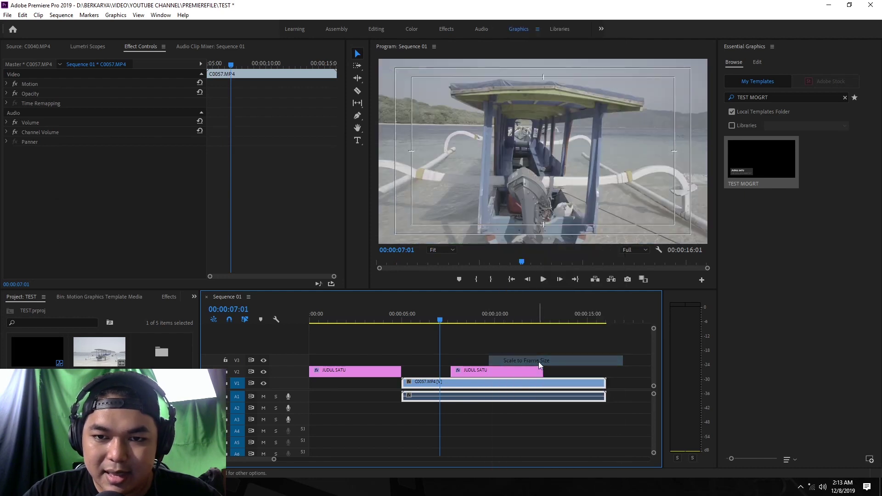
# Step: Play the title over the boat footage, then remove the test title and C0057 clips
pyautogui.click(499, 348)
pyautogui.press('space')
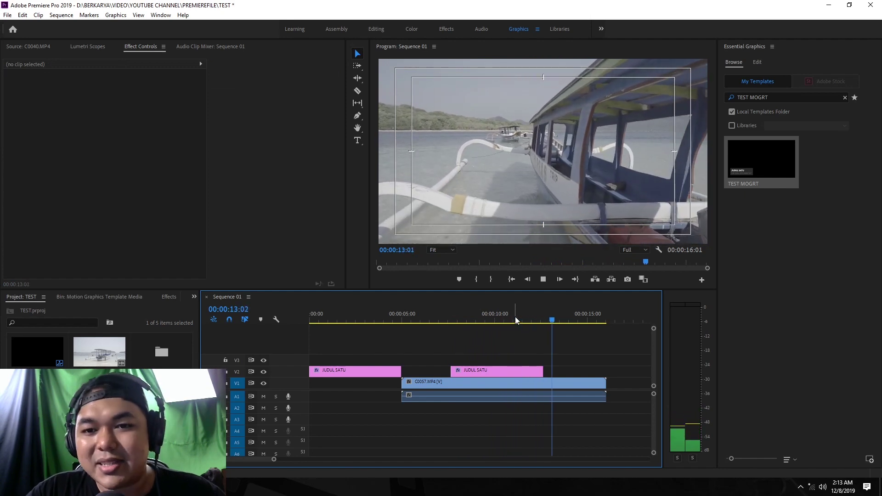
pyautogui.click(514, 320)
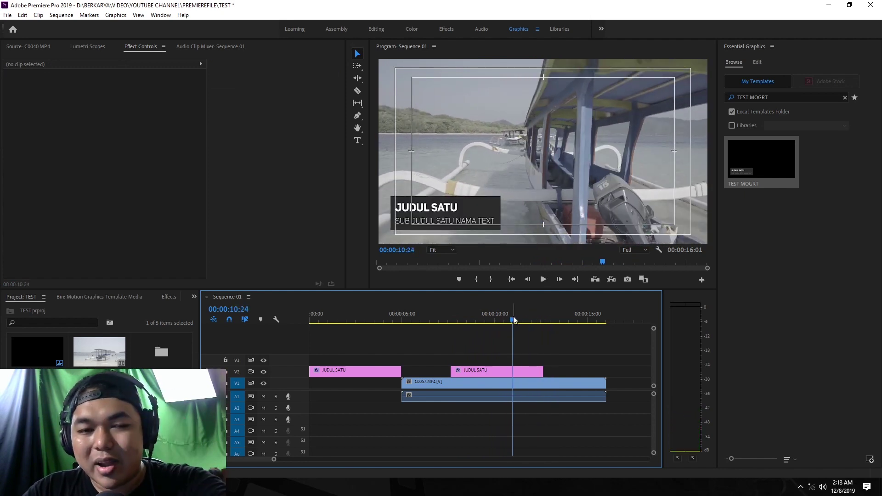
pyautogui.hotkey('ctrl', 'z')
pyautogui.hotkey('ctrl', 'z')
pyautogui.click(343, 319)
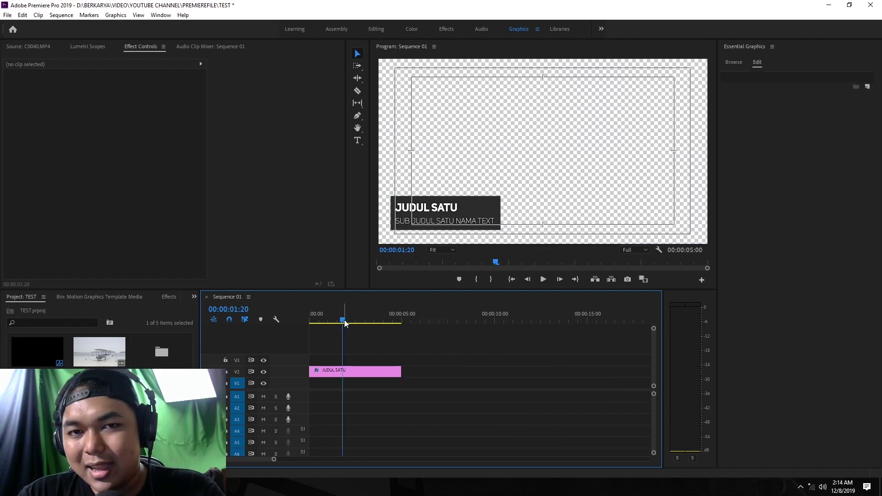